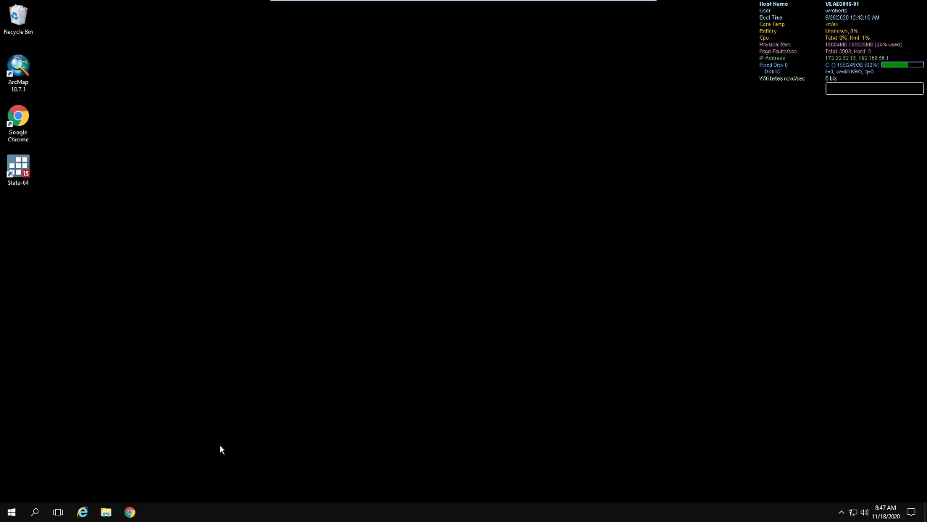
Copy the GIS_Proj1 folder from the !!SO246_Fall20 course folder on the students (S:) drive
left_click(111, 516)
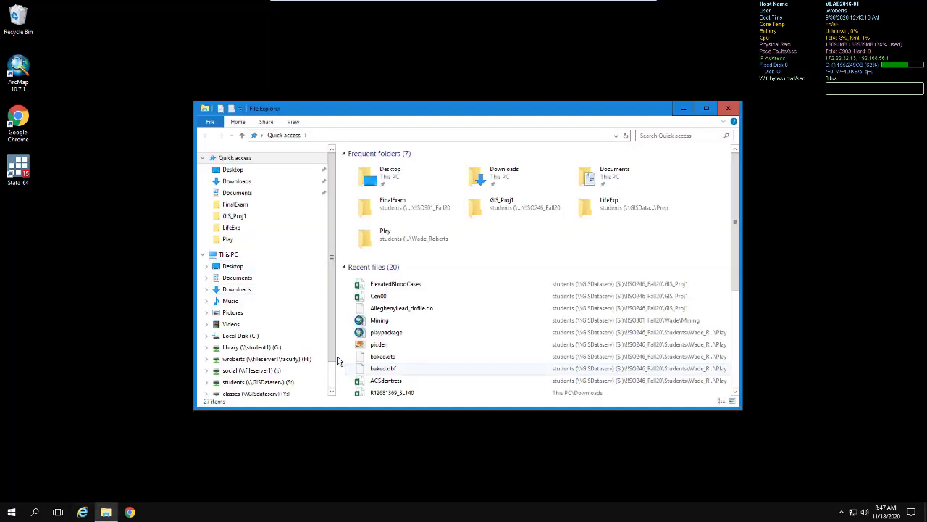
left_click(245, 382)
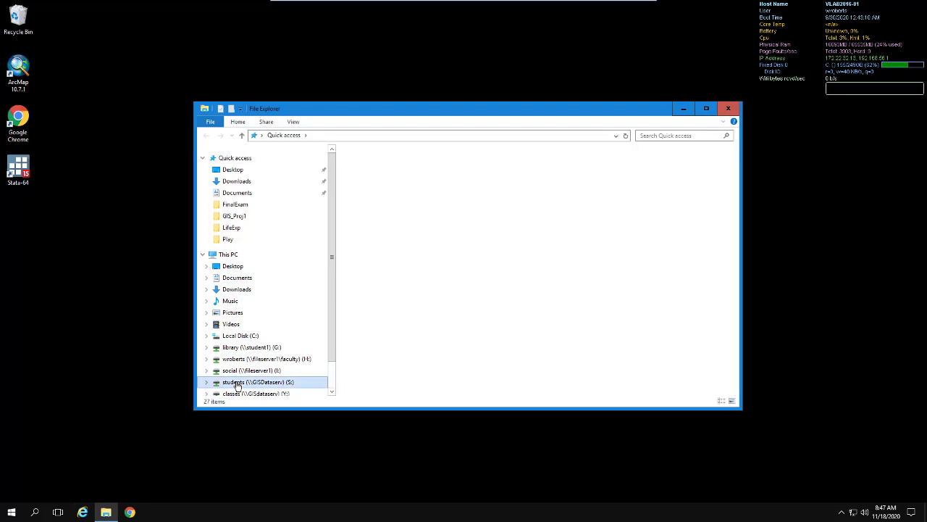
double_click(376, 270)
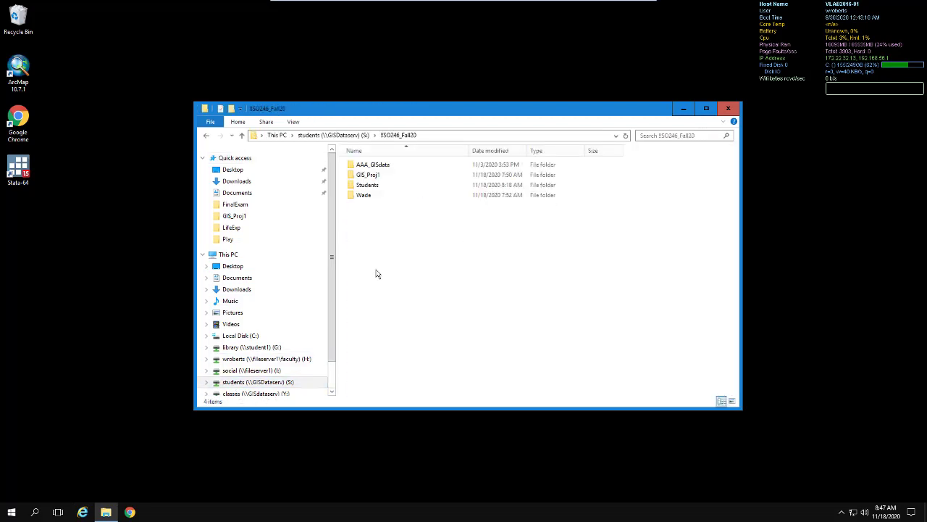
right_click(376, 175)
left_click(403, 296)
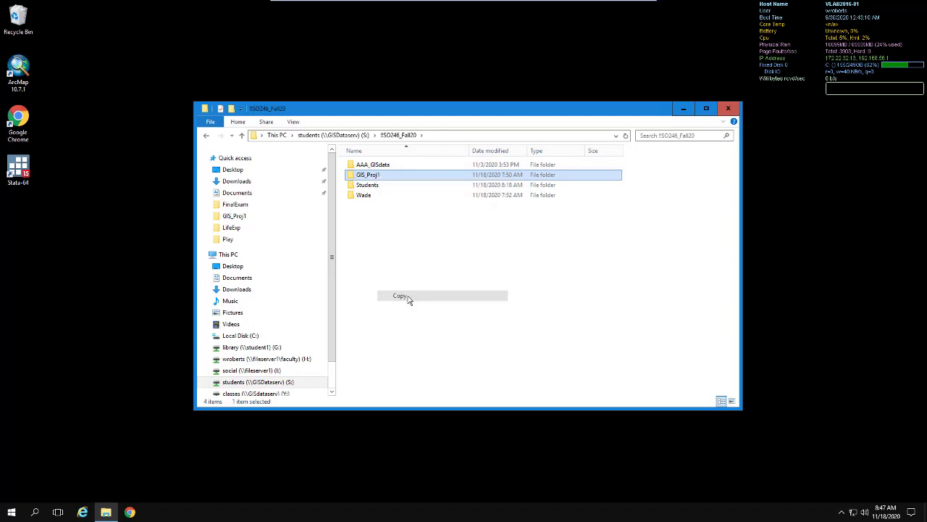
Paste the copied GIS_Proj1 folder into the personal folder inside Students, next to the Play folder
double_click(373, 185)
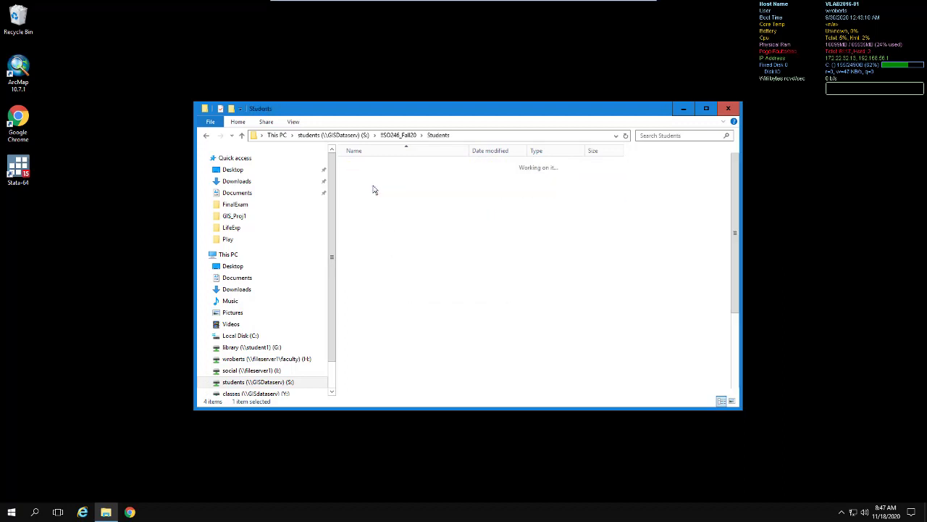
scroll(424, 269, "down", 4)
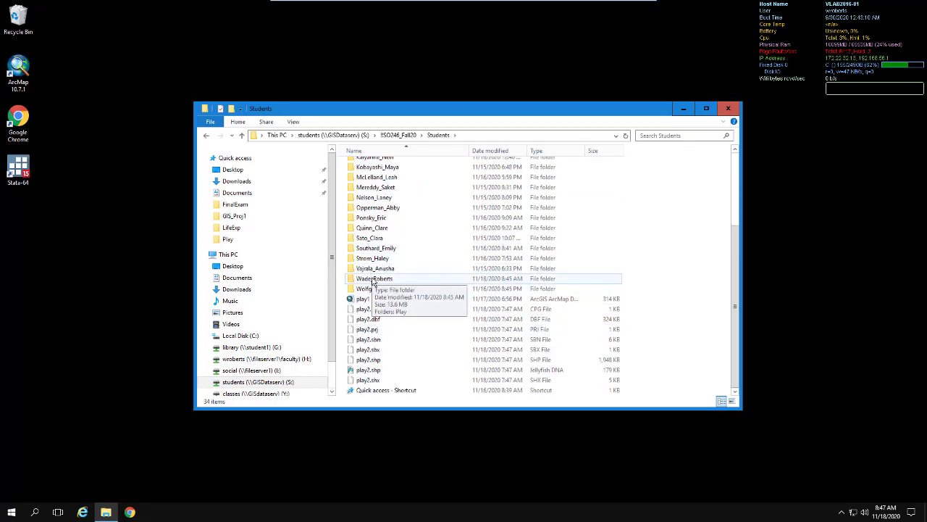
double_click(371, 278)
right_click(384, 196)
left_click(407, 259)
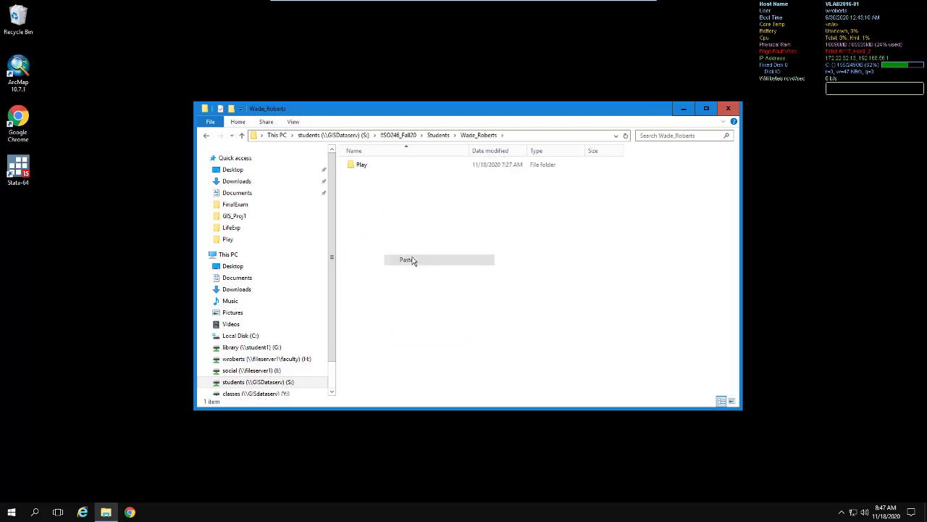
left_click(394, 213)
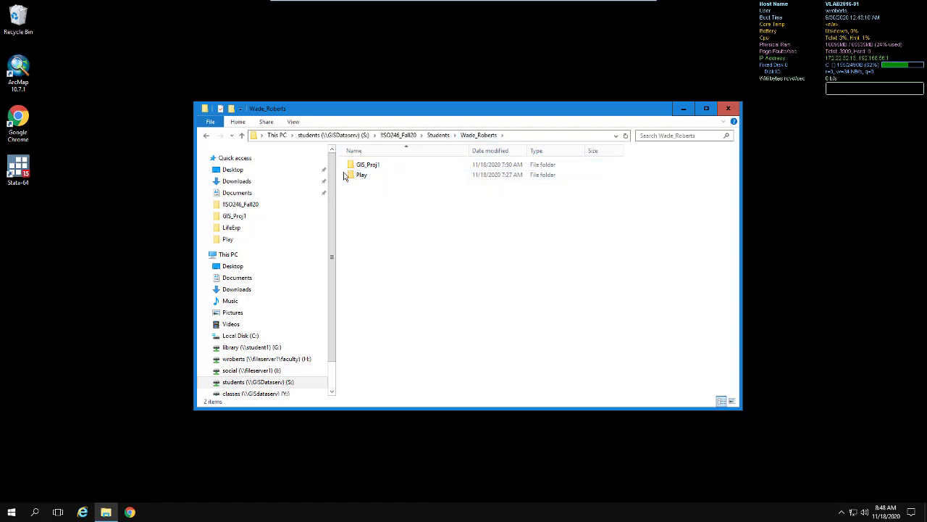
Launch ArcMap 10.7.1 and bring up a blank untitled map
left_click(49, 148)
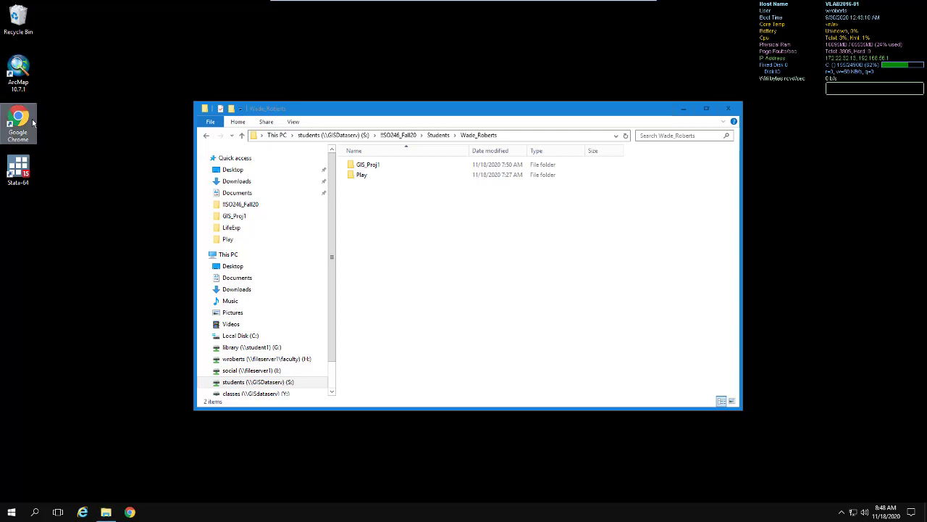
double_click(24, 72)
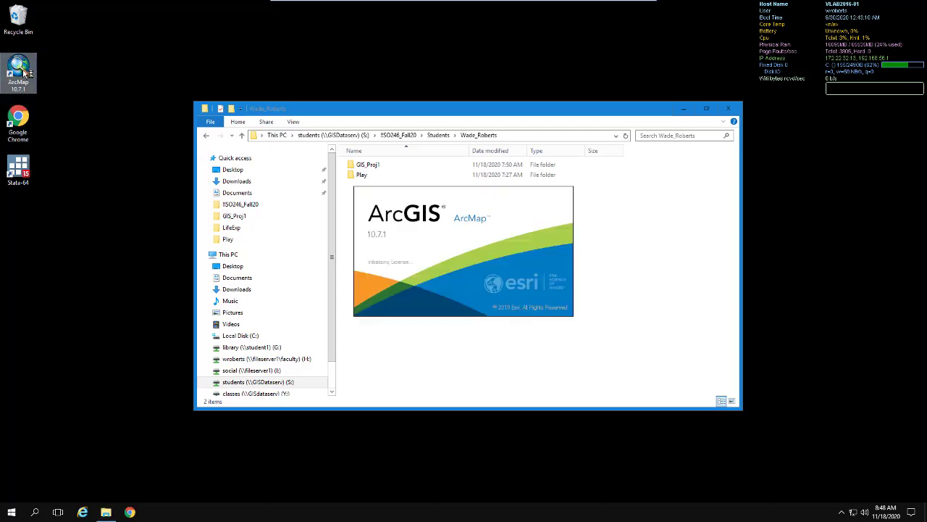
left_click(520, 113)
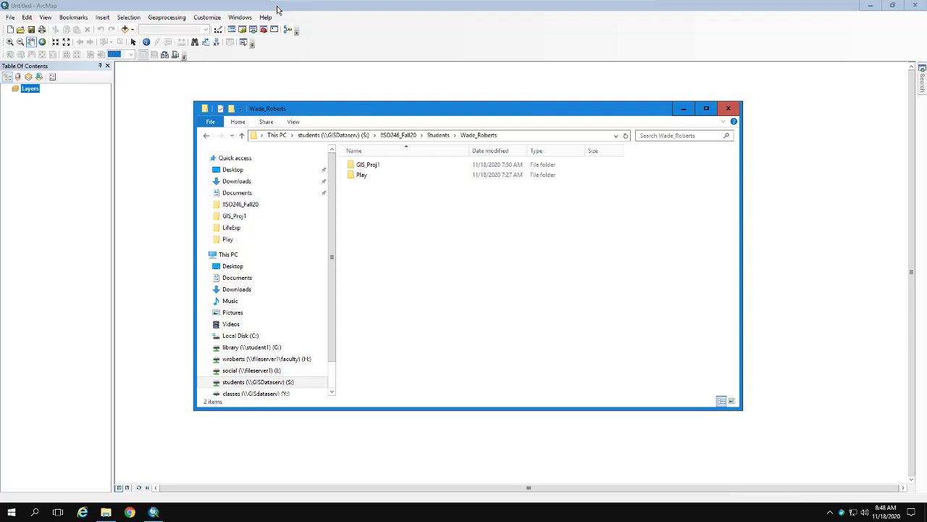
left_click(628, 363)
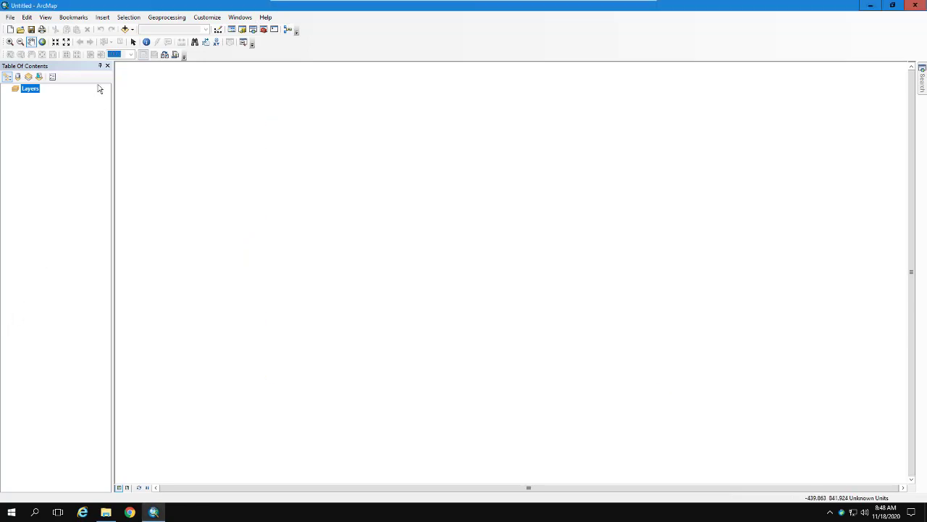
Add counties.shp to the map from the GIS_Proj1 copy in the personal folder under !!SO246_Fall20\Students
left_click(125, 30)
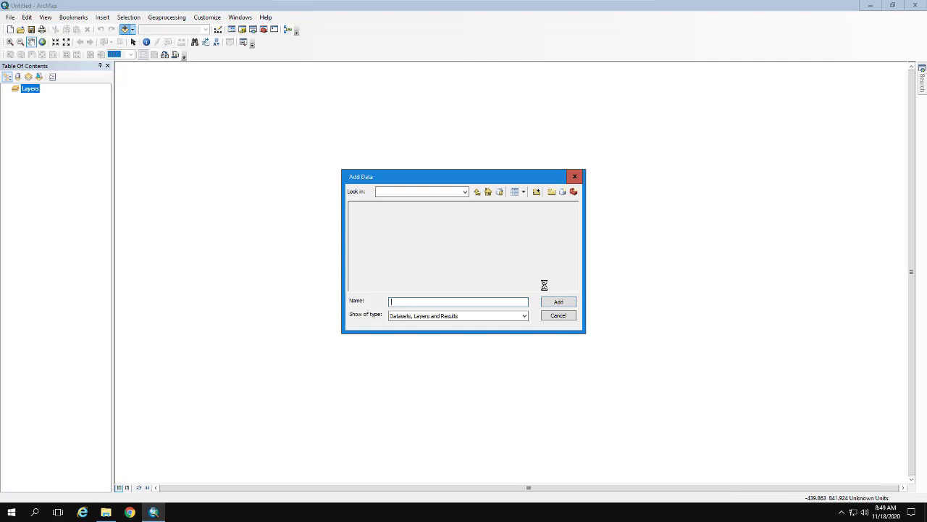
left_click(465, 191)
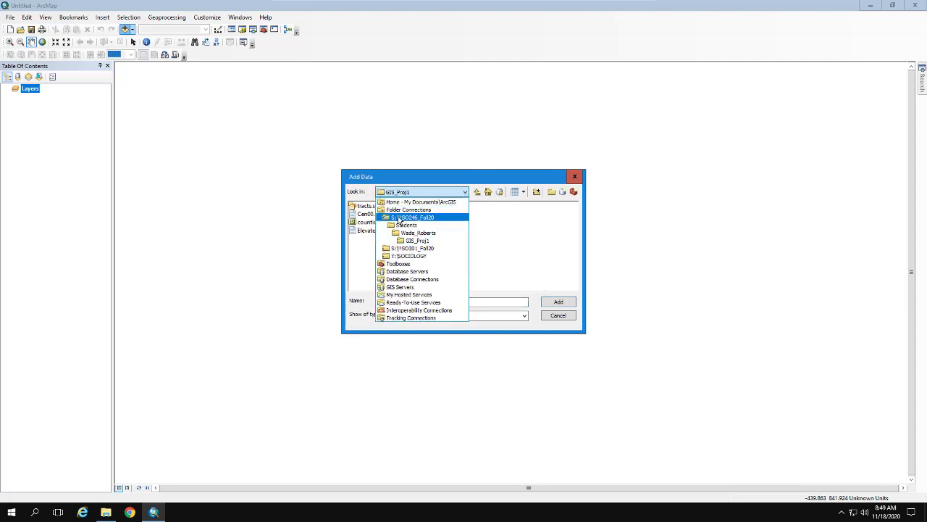
left_click(403, 218)
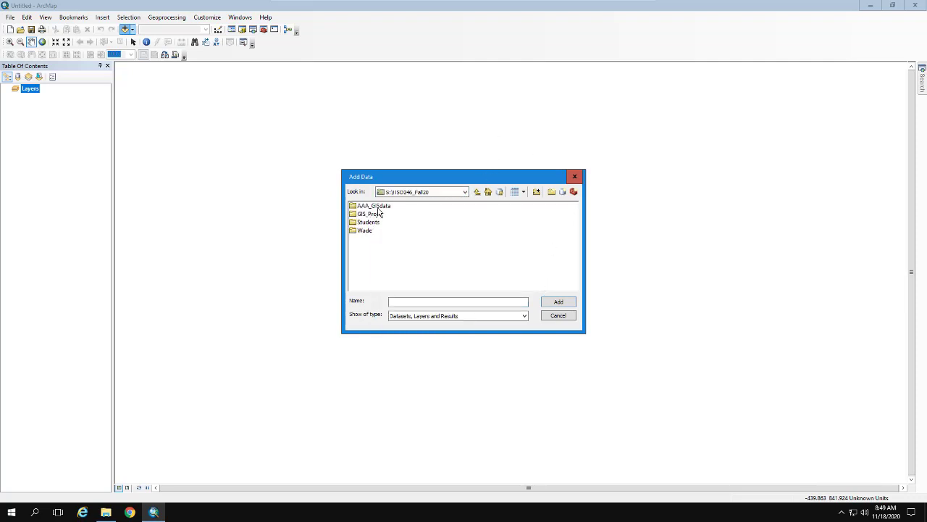
double_click(369, 222)
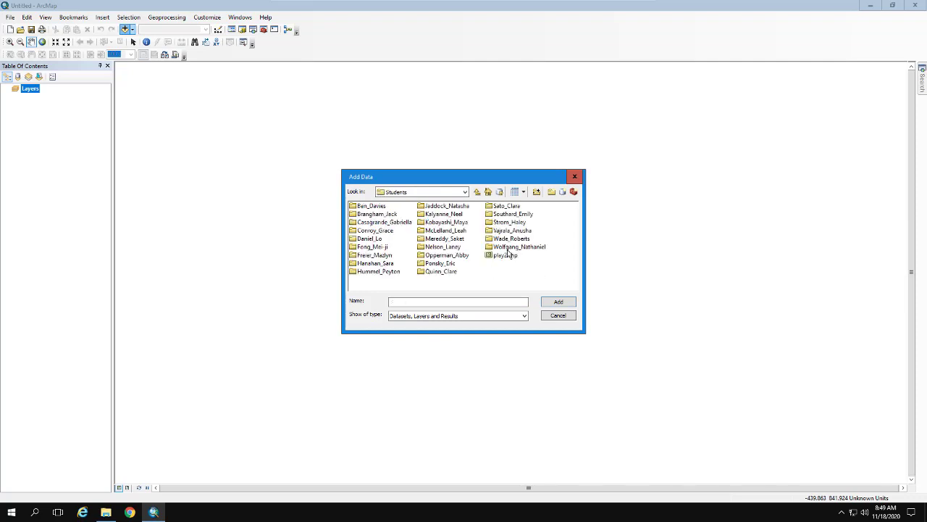
double_click(514, 240)
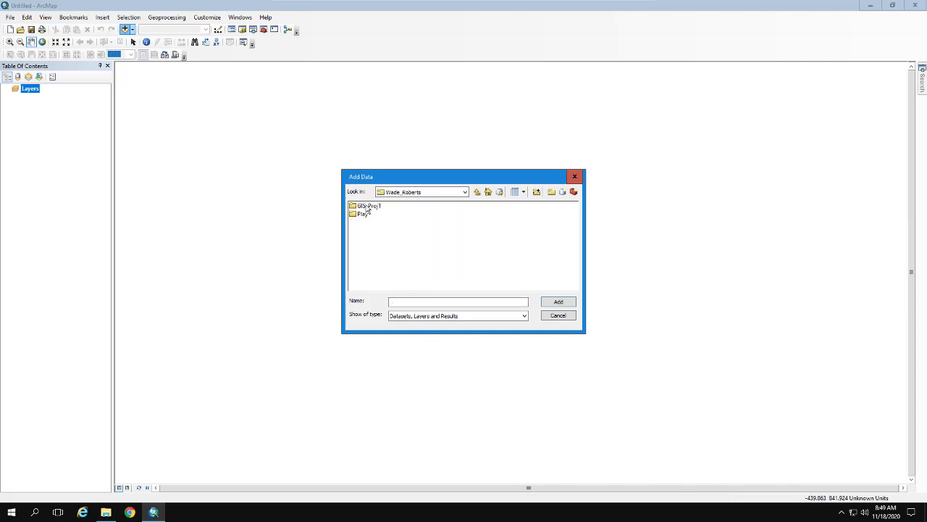
double_click(368, 207)
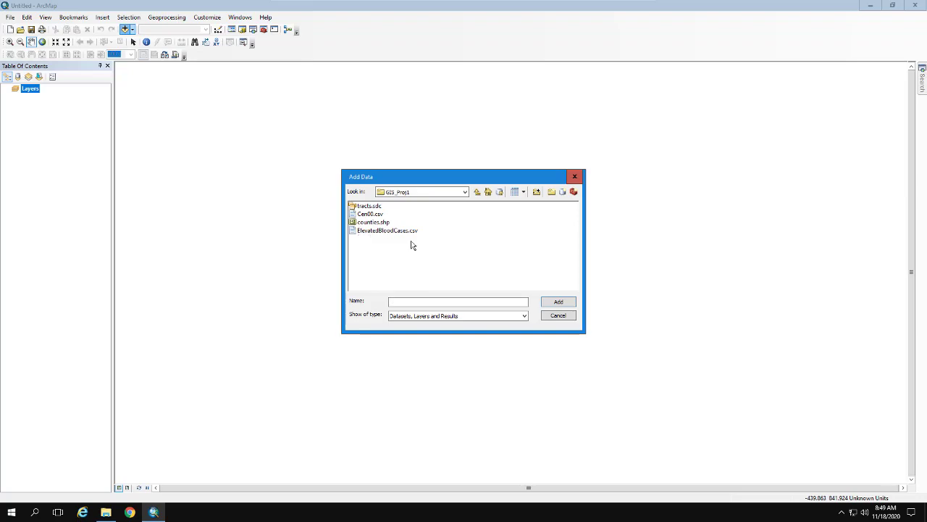
left_click(373, 221)
left_click(557, 301)
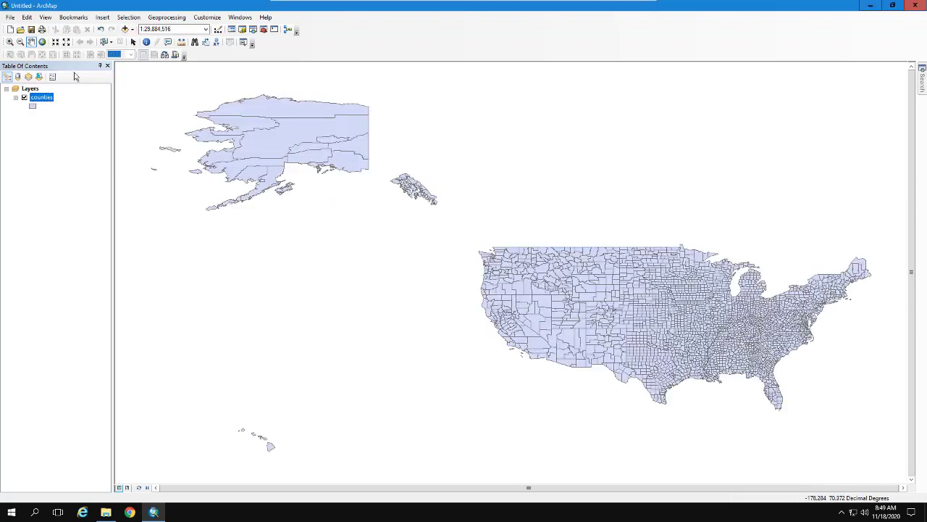
Label the features of the counties layer with the map framed on the Ohio and Pennsylvania area
left_click(10, 42)
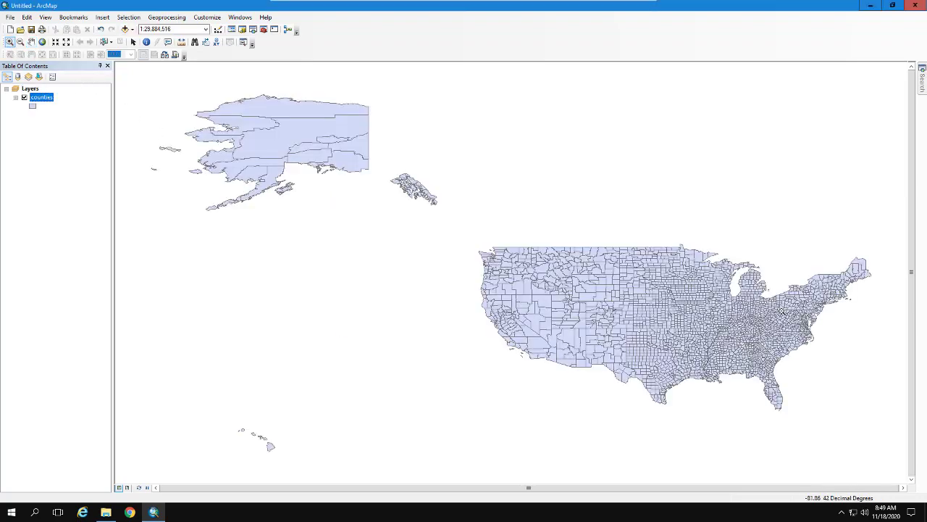
left_click_drag(782, 312, 810, 331)
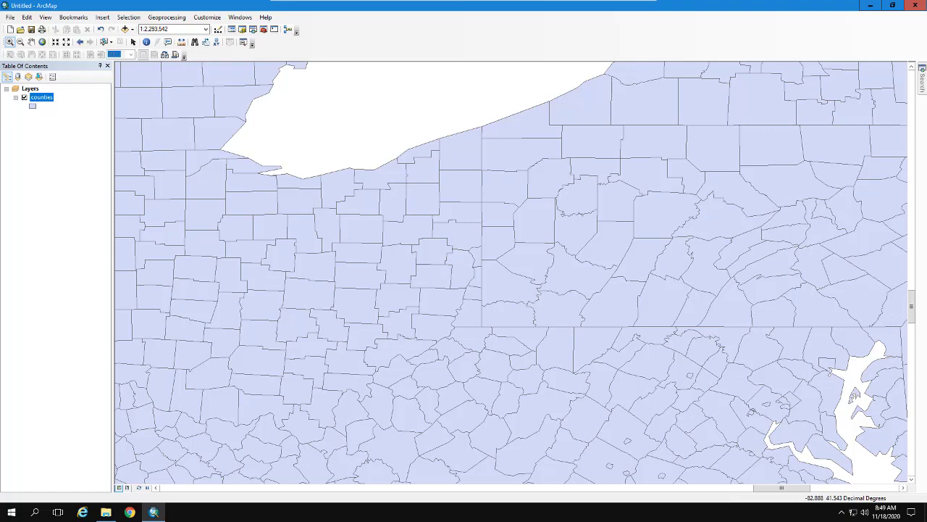
right_click(44, 102)
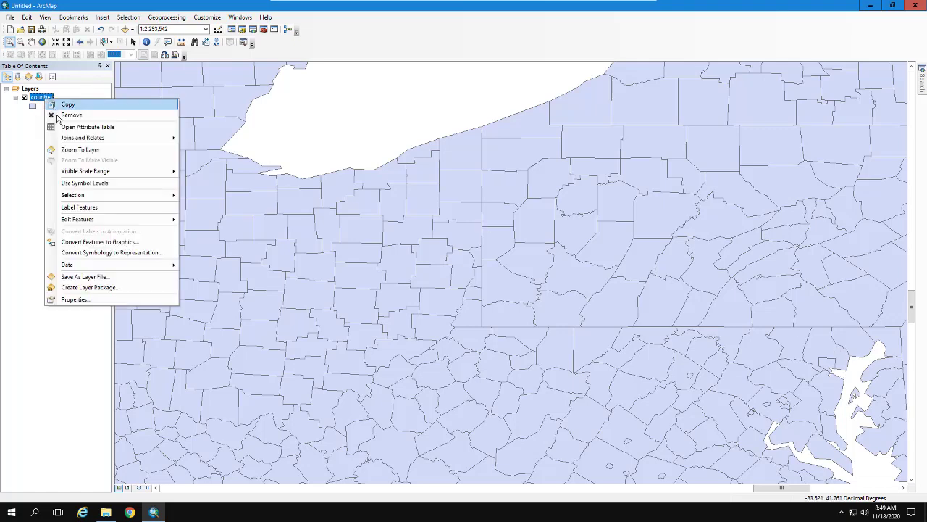
left_click(84, 209)
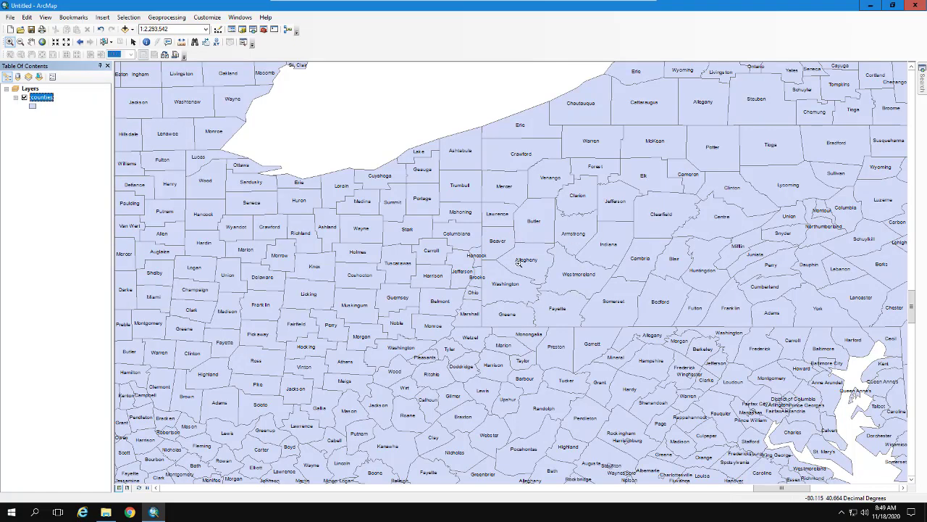
Select Allegheny County in western Pennsylvania on the map
left_click_drag(449, 197, 590, 320)
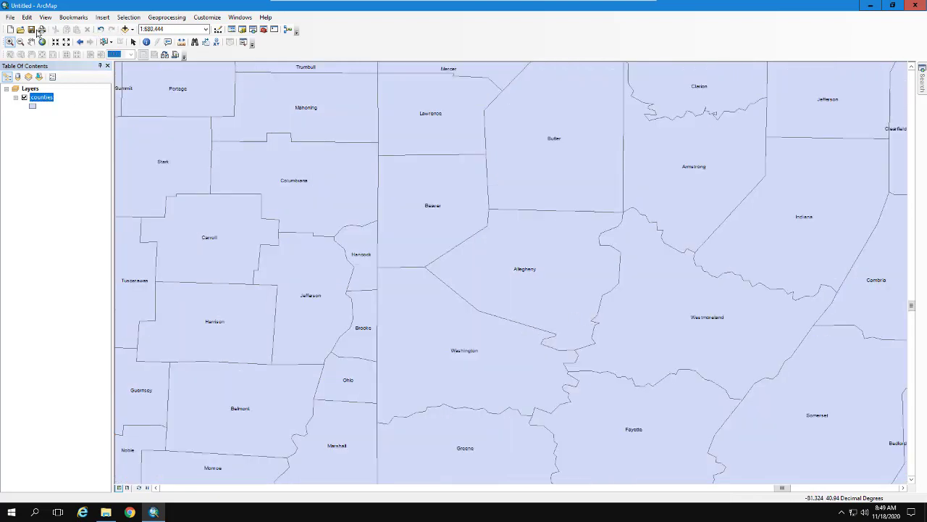
left_click(104, 41)
left_click(533, 283)
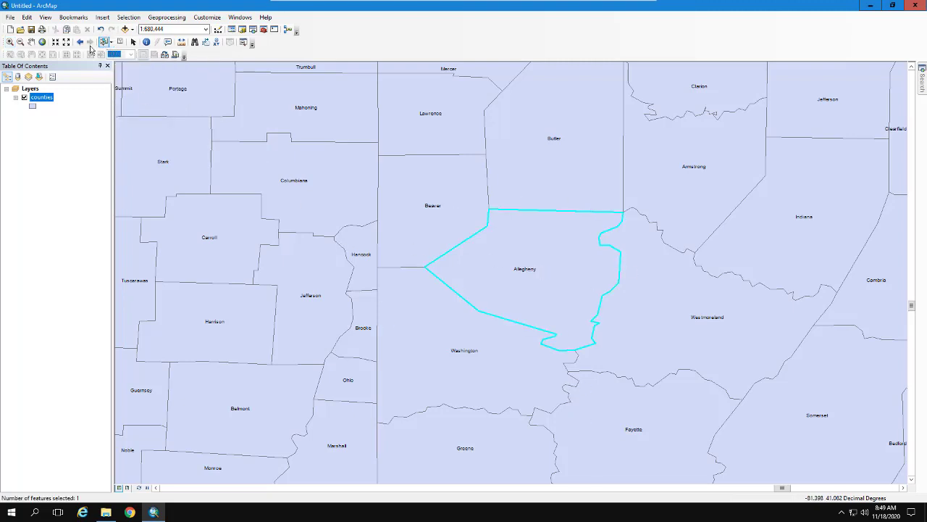
Add the tracts.sdc dataset from the GIS_Proj1 folder to the map
left_click(125, 29)
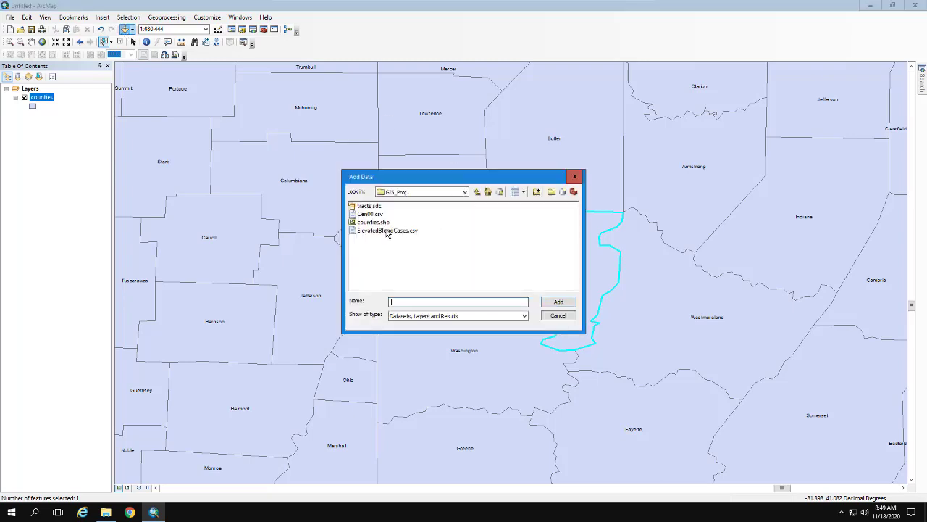
left_click(366, 207)
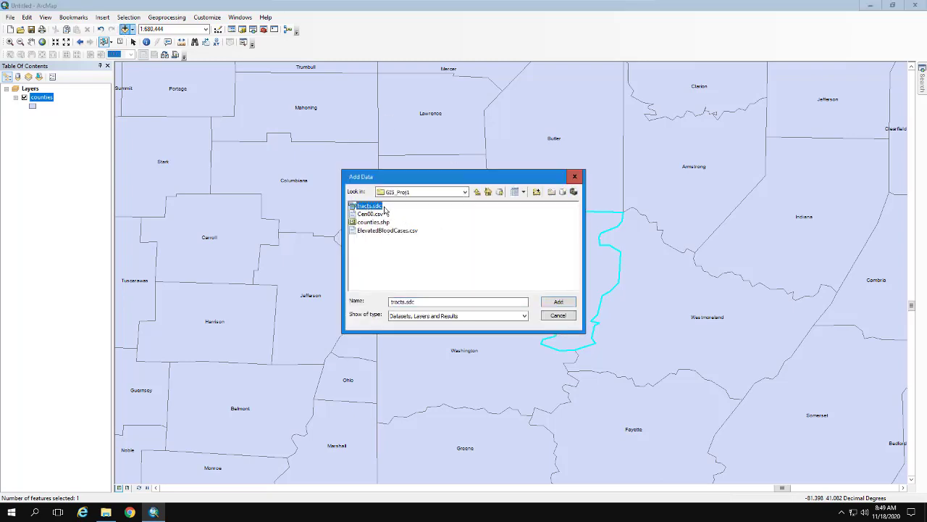
left_click(558, 304)
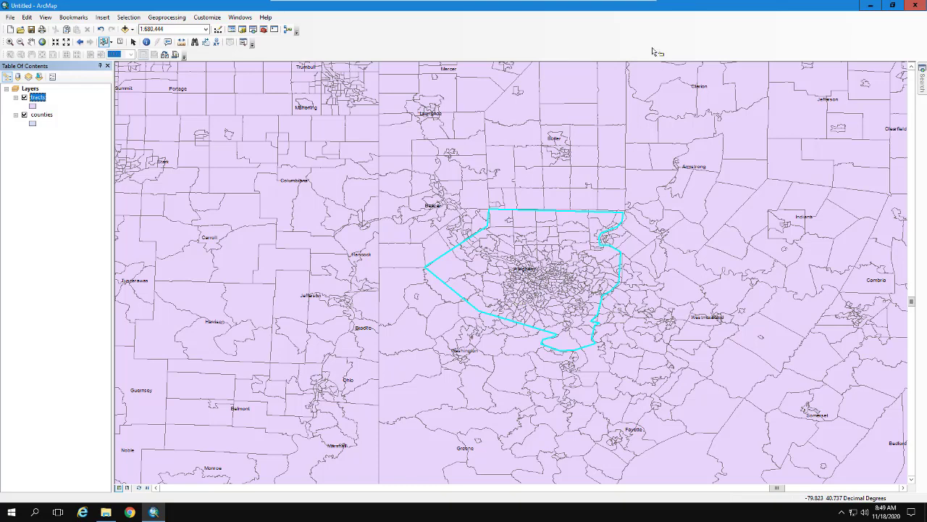
Select by location the tracts that have their centroid in the source layer feature, using the selected feature of counties as the source
left_click(125, 18)
left_click(135, 40)
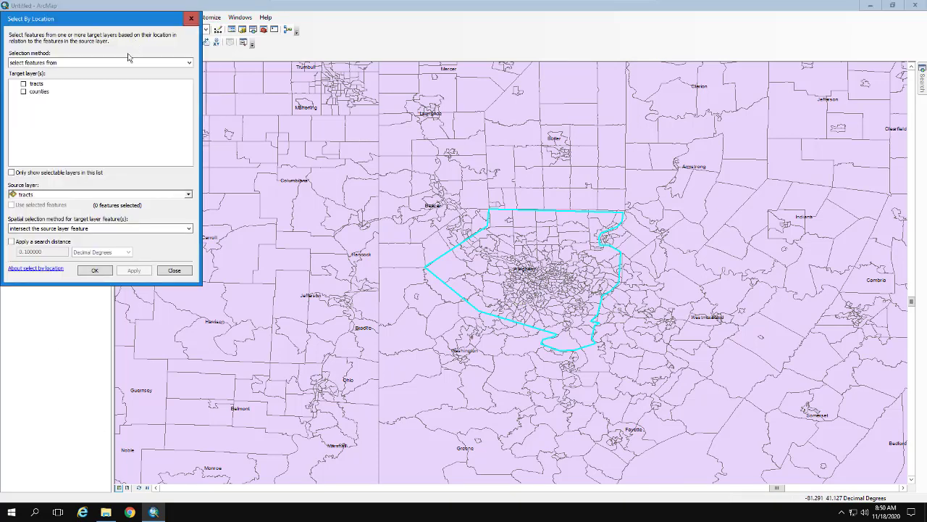
left_click(23, 84)
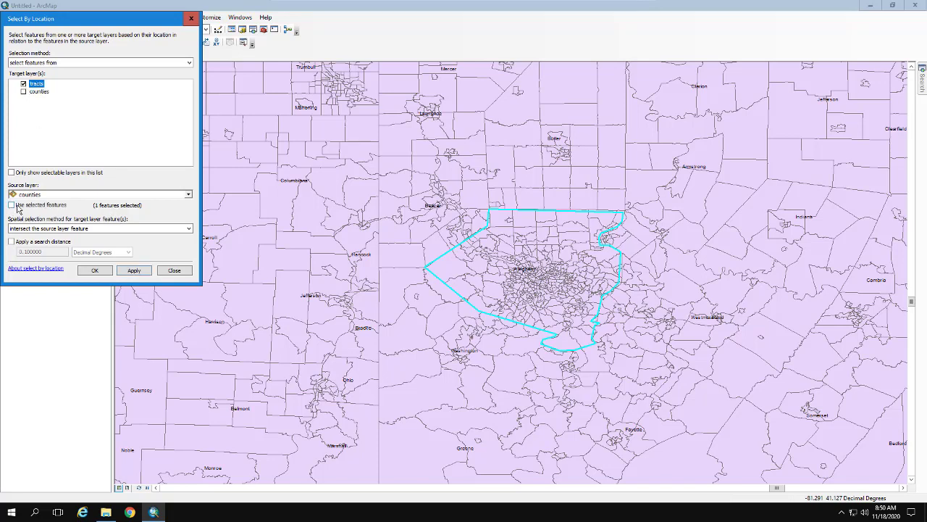
left_click(12, 205)
left_click(33, 230)
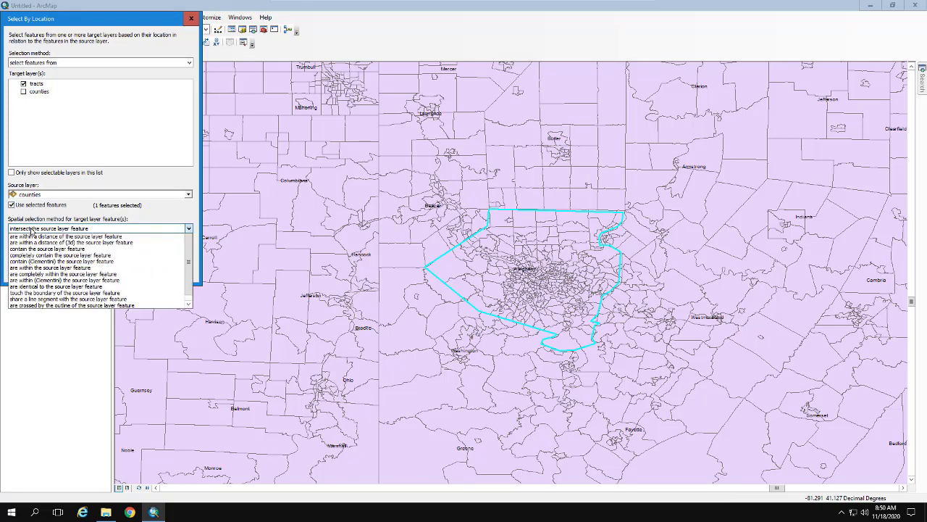
left_click(66, 319)
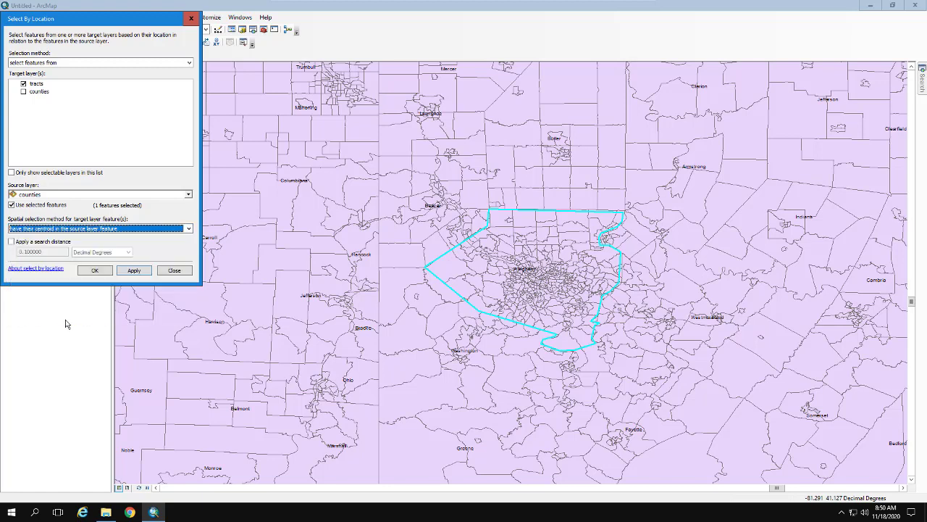
left_click(95, 270)
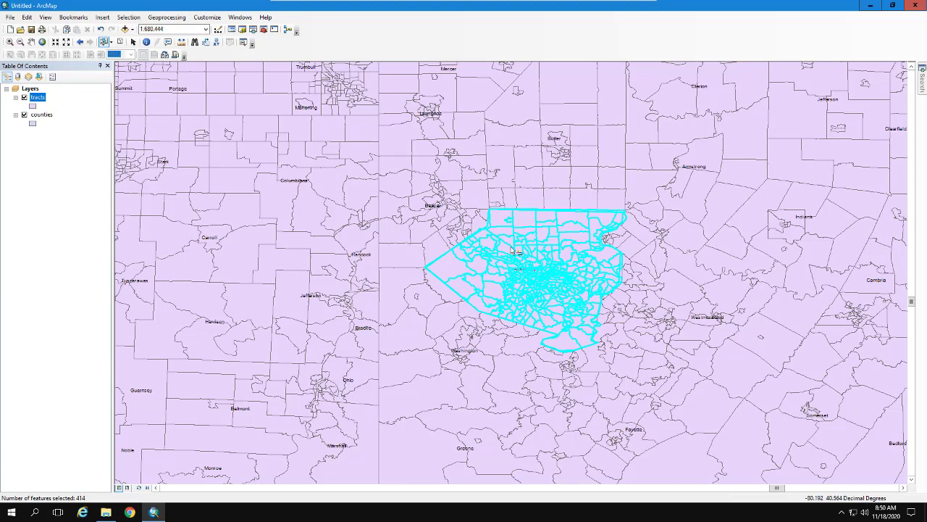
Export the selected tracts as the shapefile alltrcts.shp in the GIS_Proj1 folder and add it to the map as a layer
right_click(38, 100)
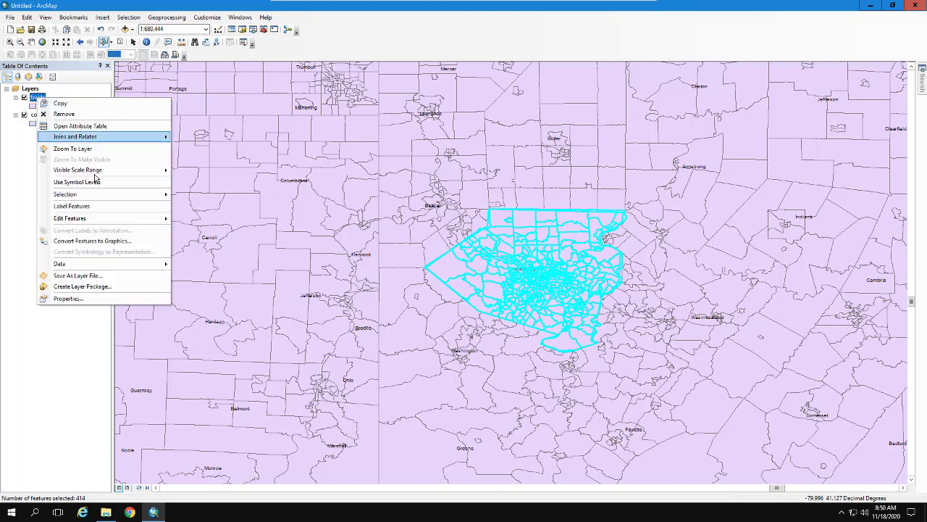
mouse_move(89, 267)
left_click(196, 276)
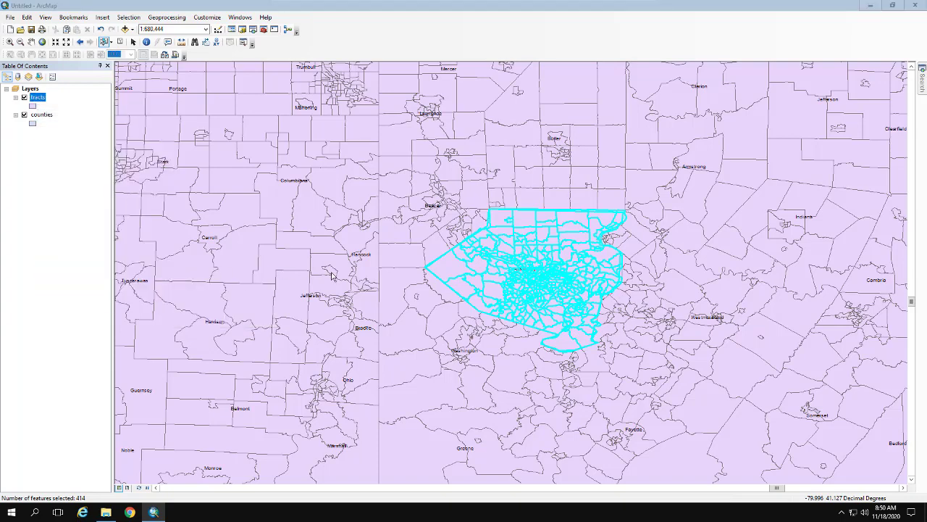
left_click(546, 272)
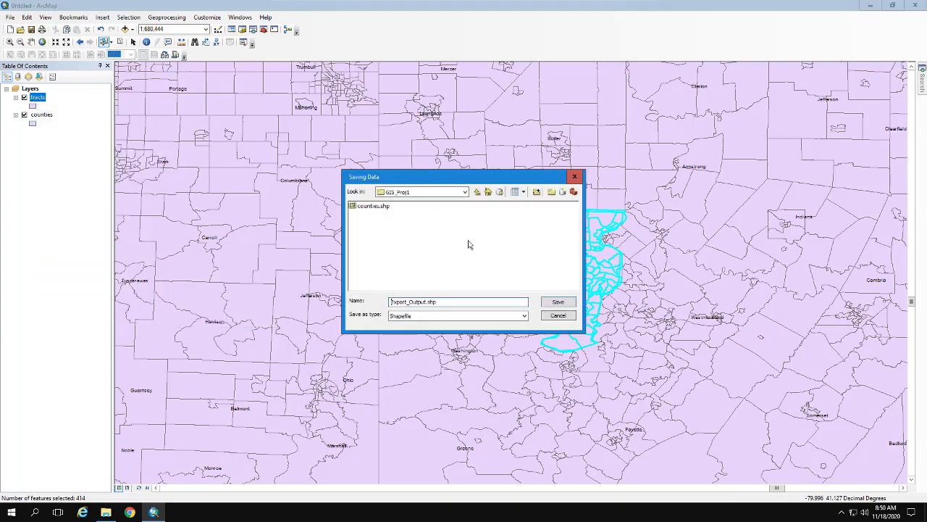
left_click(423, 193)
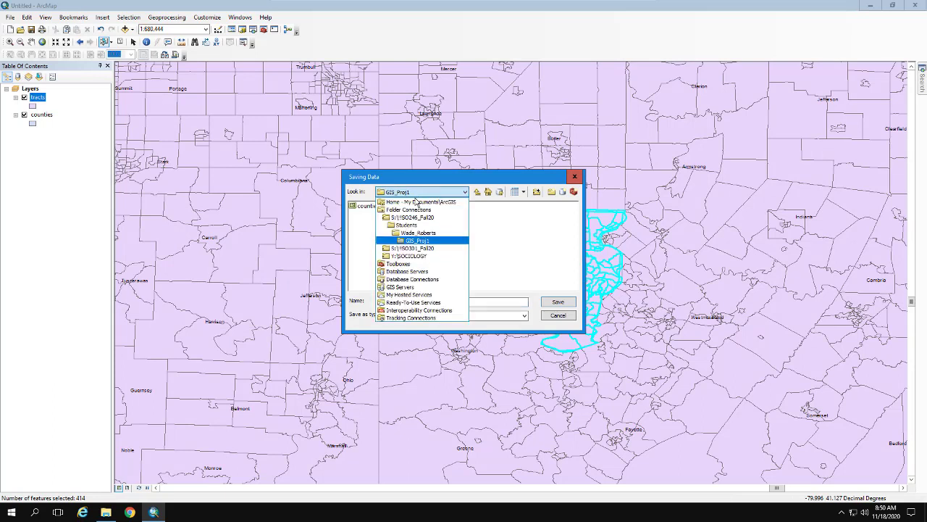
left_click(413, 240)
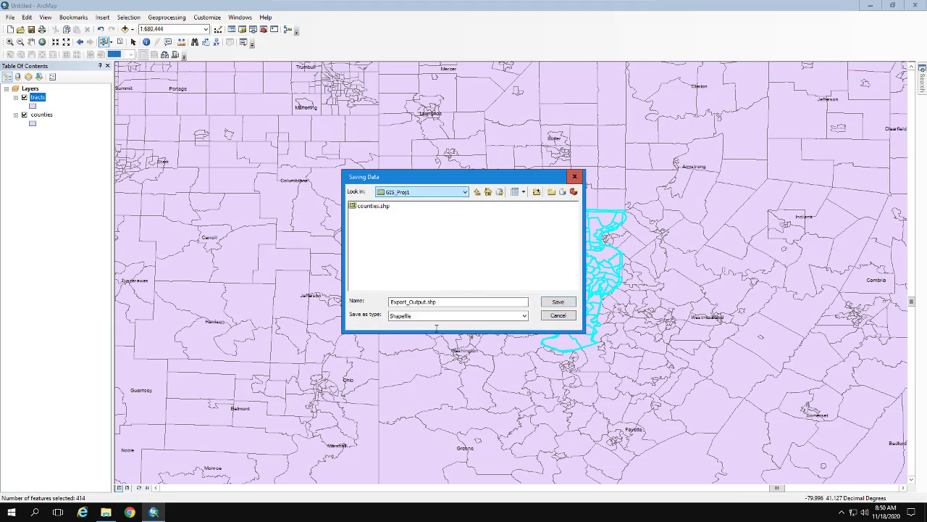
double_click(426, 301)
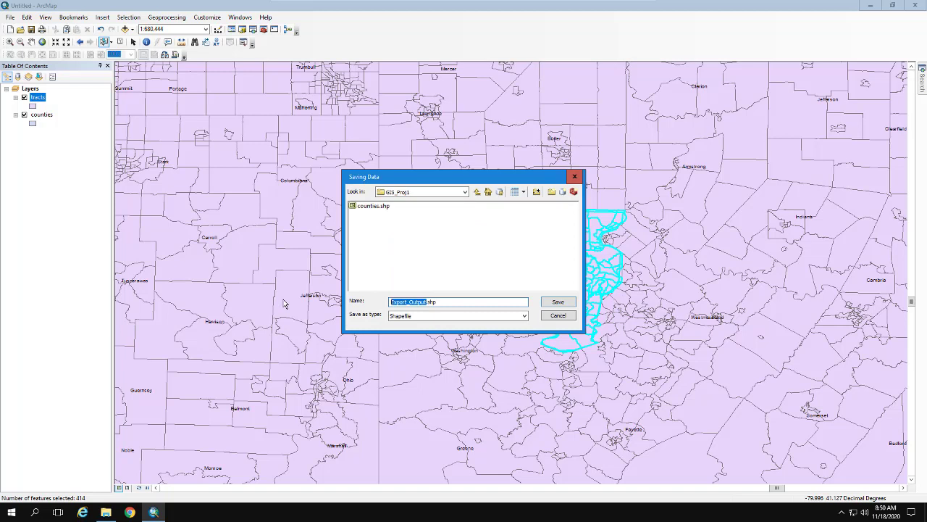
key("BackSpace")
type("alltracts")
left_click(566, 303)
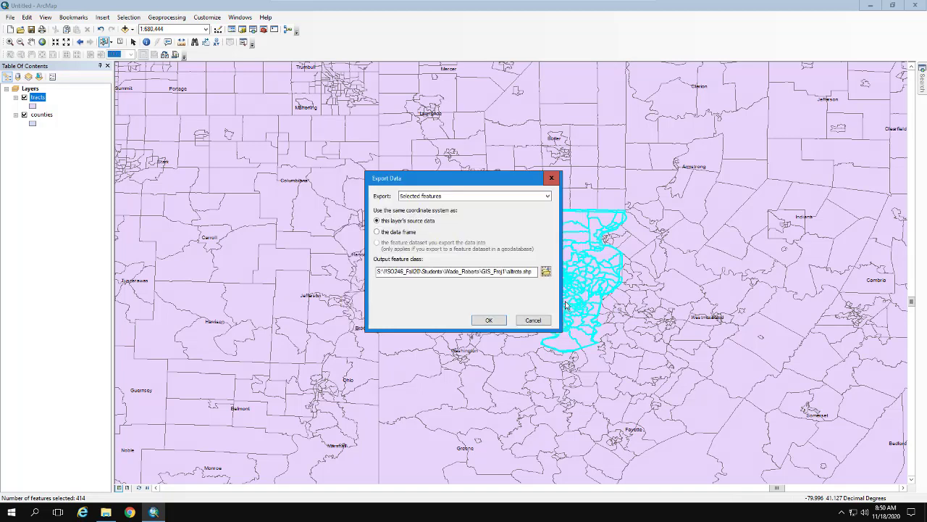
left_click(491, 323)
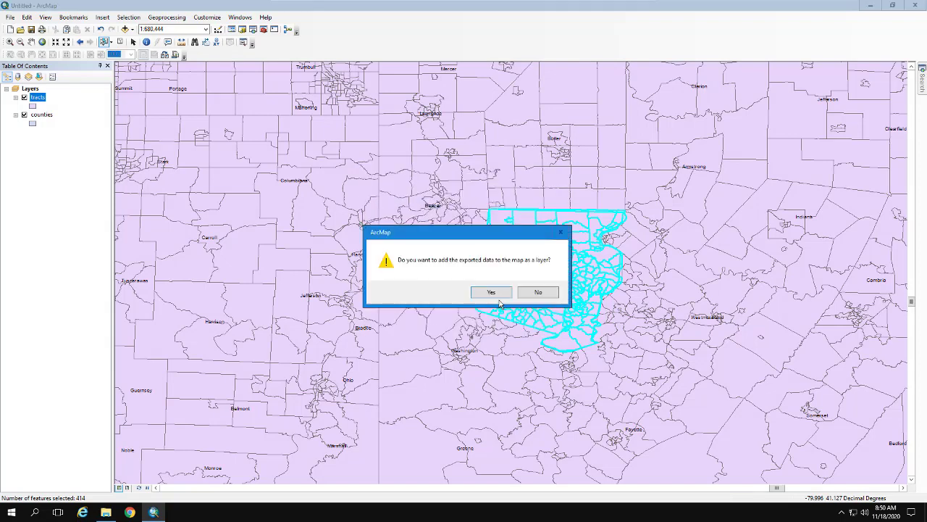
left_click(487, 292)
Remove the tracts and counties layers and frame the map on the alltrcts layer
right_click(40, 120)
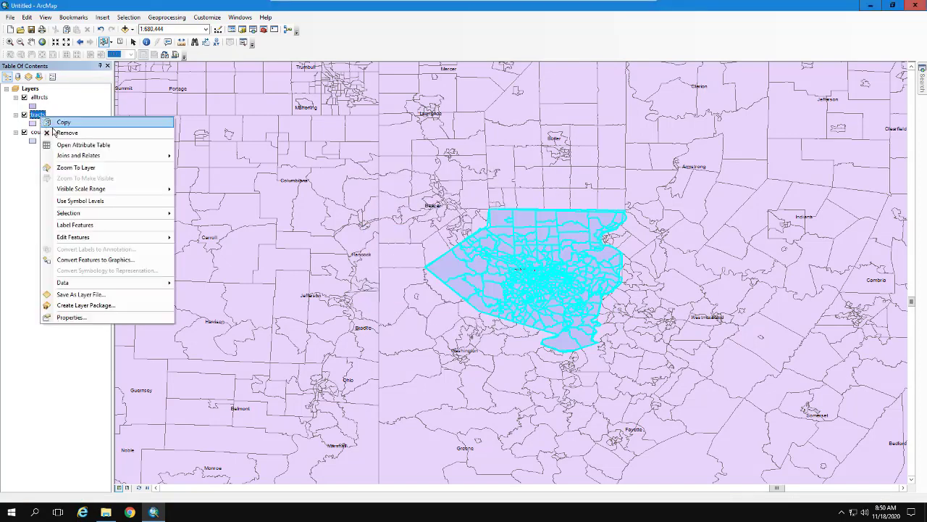
left_click(52, 129)
left_click(41, 117)
right_click(41, 120)
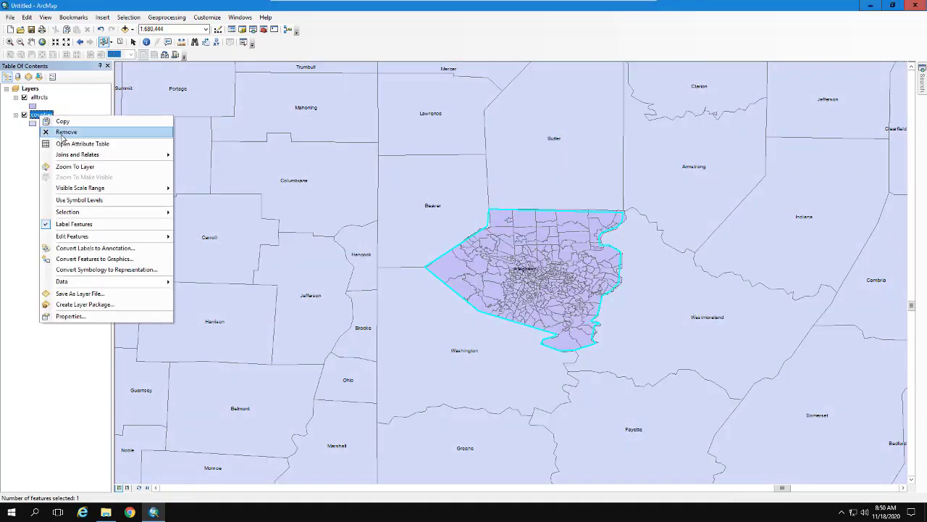
left_click(52, 130)
left_click(12, 42)
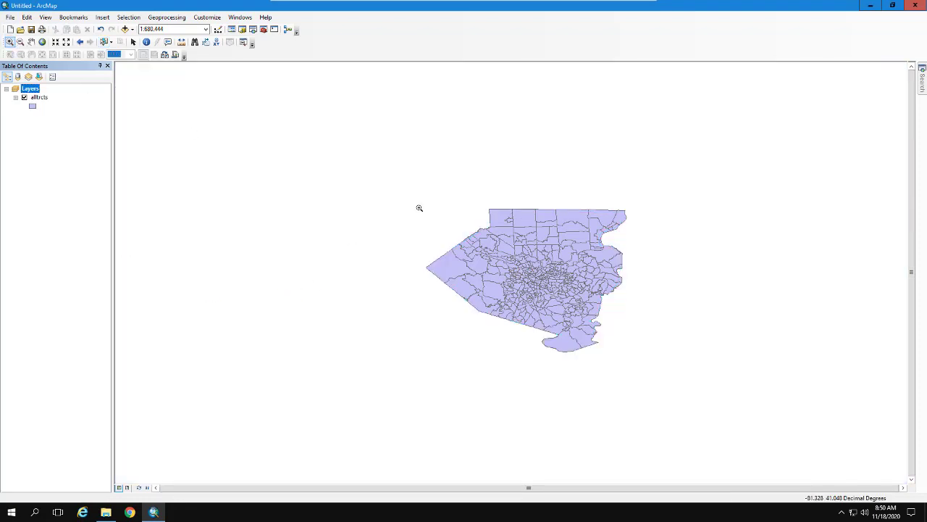
left_click_drag(417, 188, 641, 361)
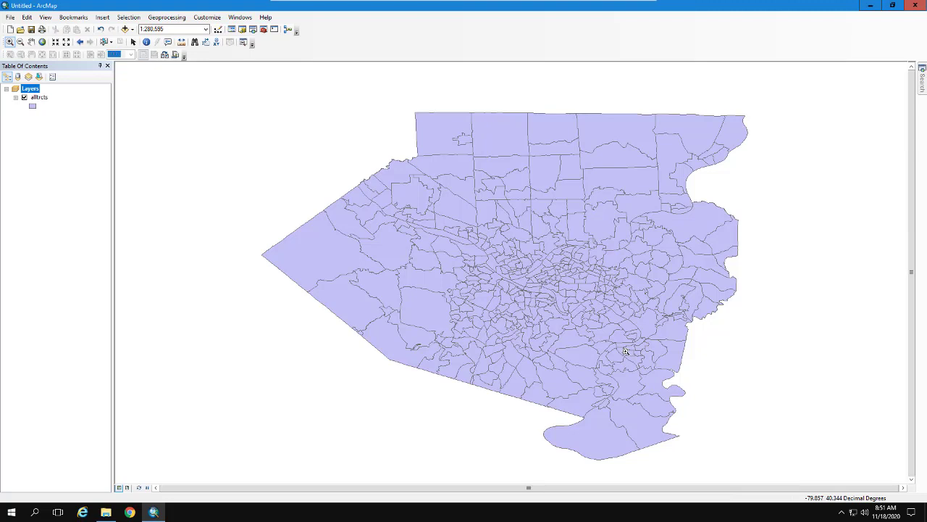
Add the intrstat.sdc and rail100k.sdc datasets from the Transport folder of AAA_GISdata to the map
left_click(125, 29)
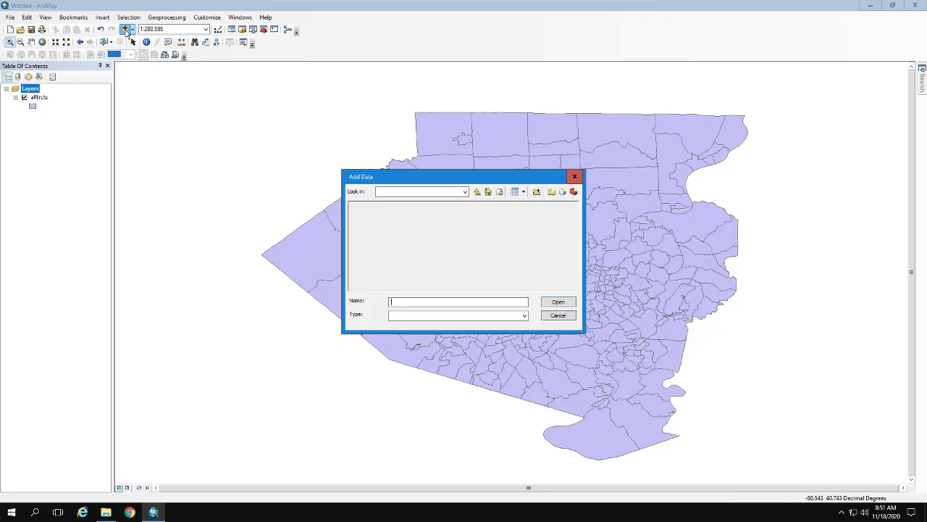
left_click(477, 192)
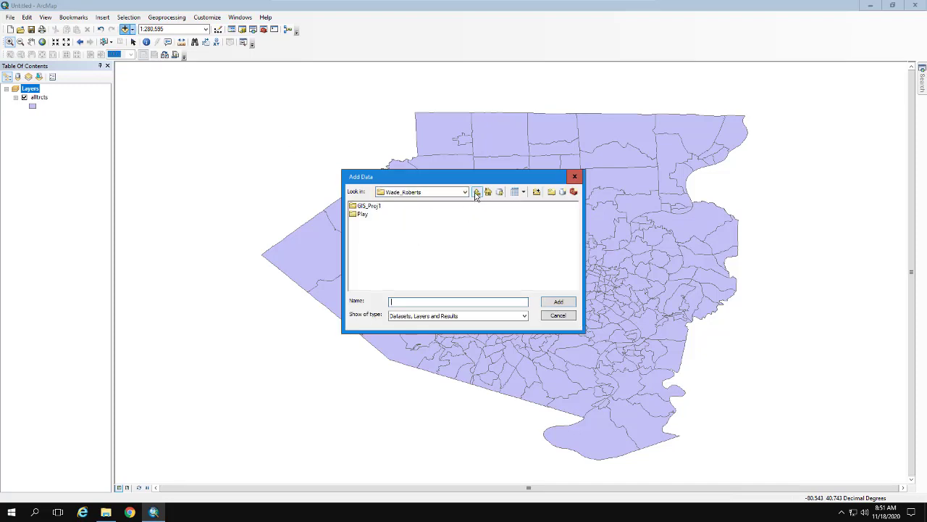
left_click(476, 192)
left_click(476, 192)
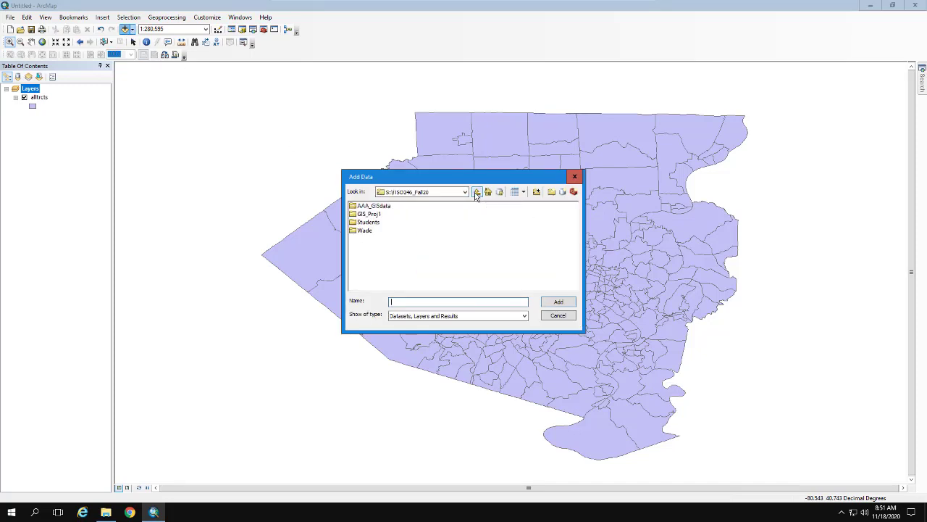
double_click(379, 209)
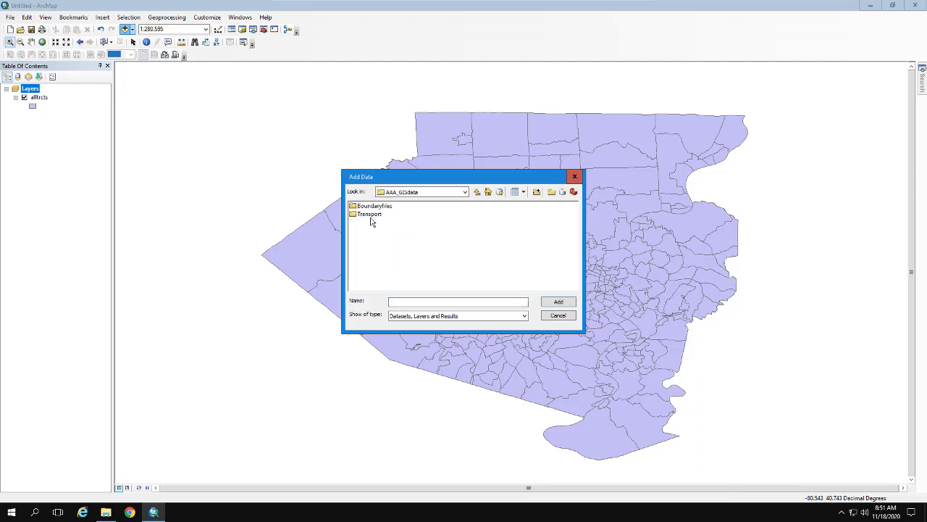
double_click(373, 214)
left_click(374, 208)
left_click(374, 215, "shift")
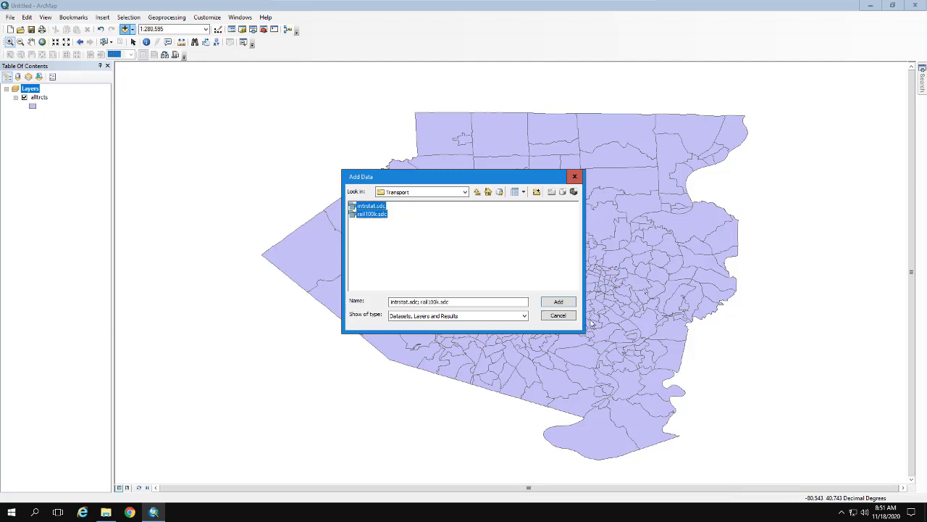
left_click(558, 302)
left_click(46, 171)
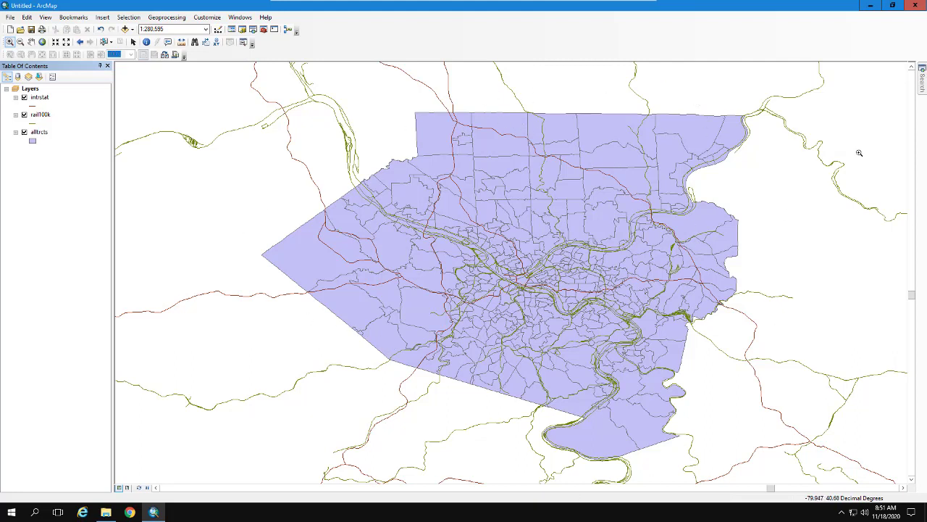
Set up the Clip tool with intrstat as the input features and alltrcts as the clip features
left_click(154, 21)
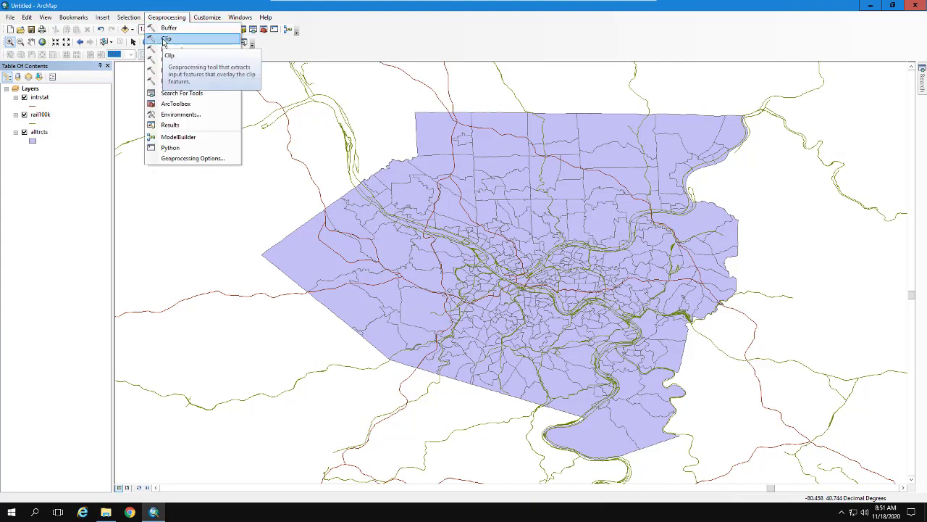
left_click(166, 40)
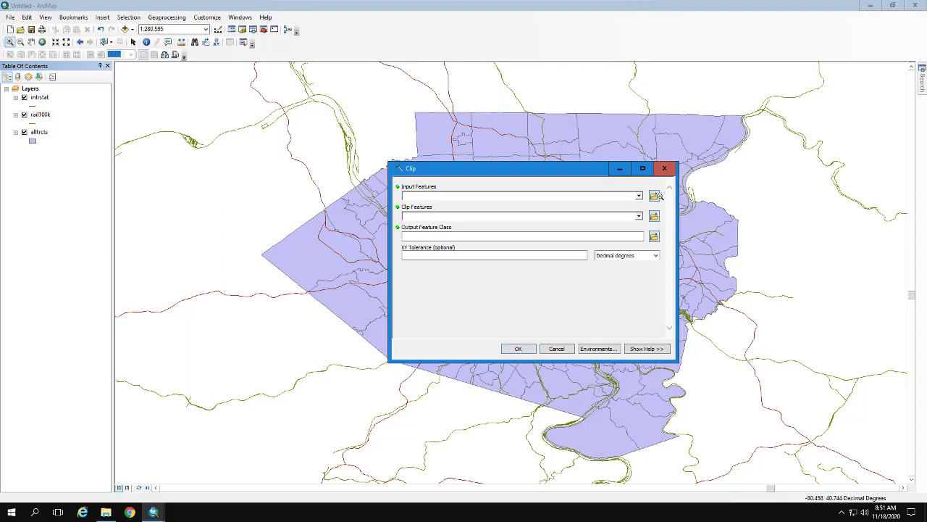
left_click(638, 196)
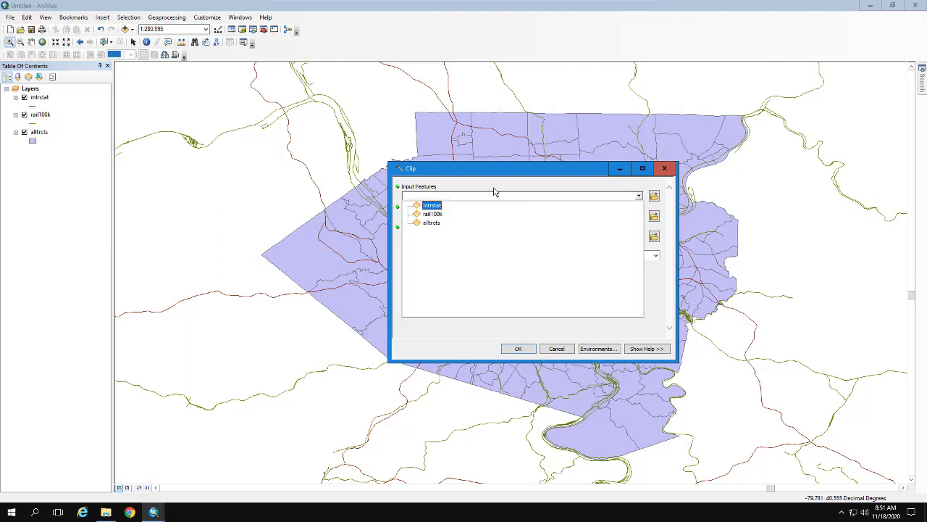
left_click(439, 206)
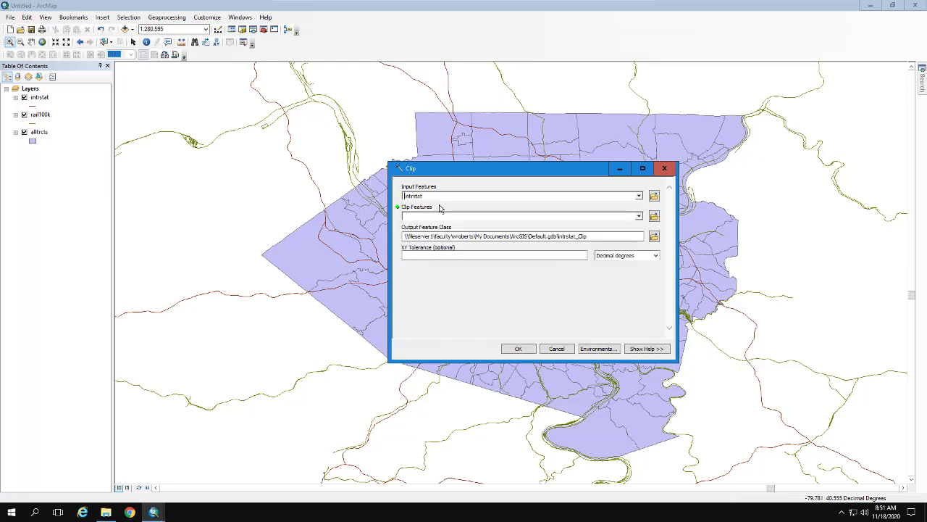
left_click(638, 217)
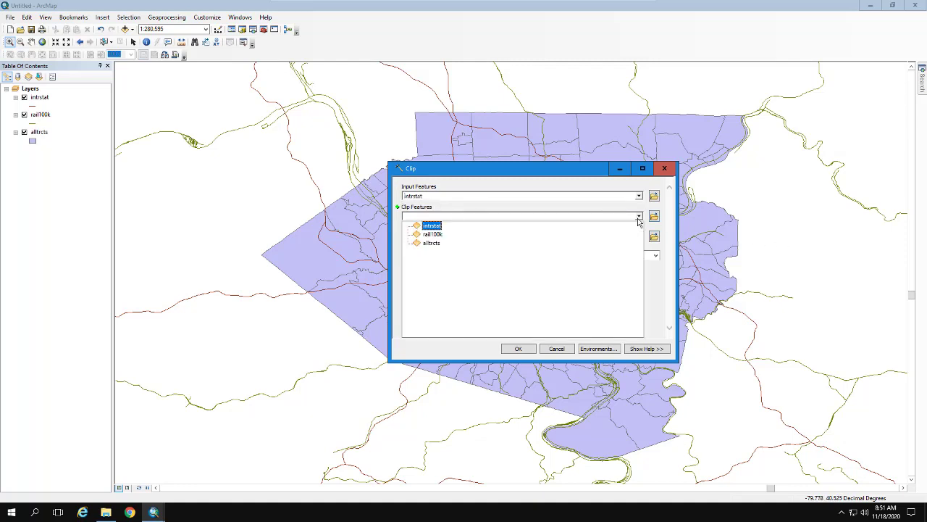
left_click(433, 243)
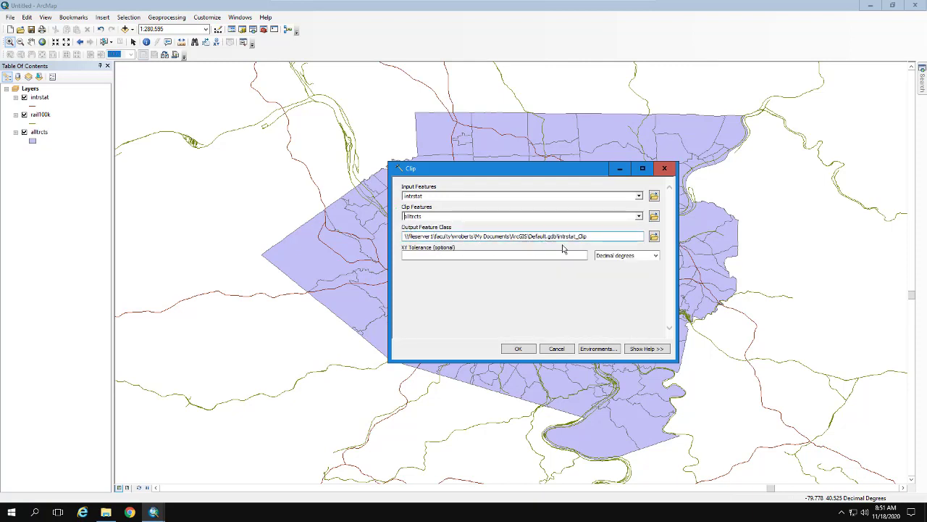
Set the clip's output feature class to intclip in the GIS_Proj1 folder and run the tool
left_click(455, 236)
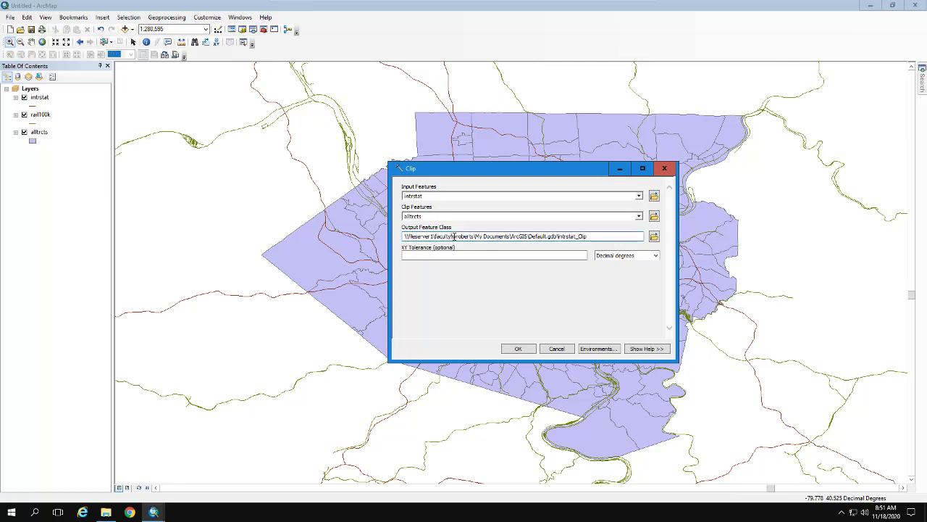
left_click_drag(455, 236, 470, 238)
left_click(654, 236)
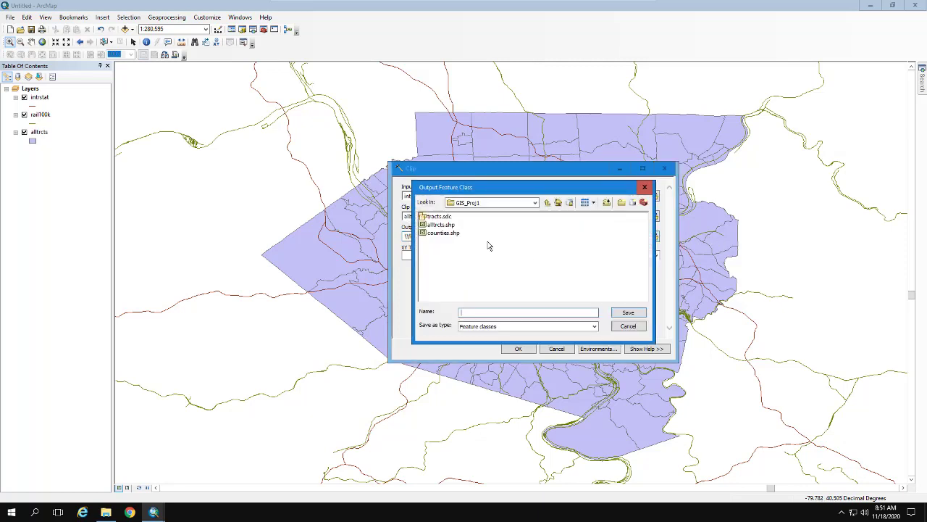
left_click(497, 202)
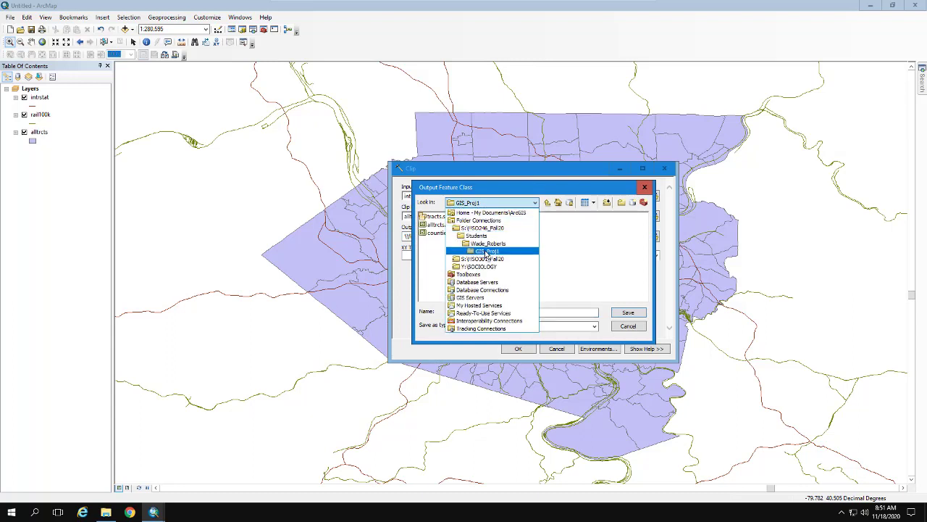
left_click(487, 251)
left_click(484, 312)
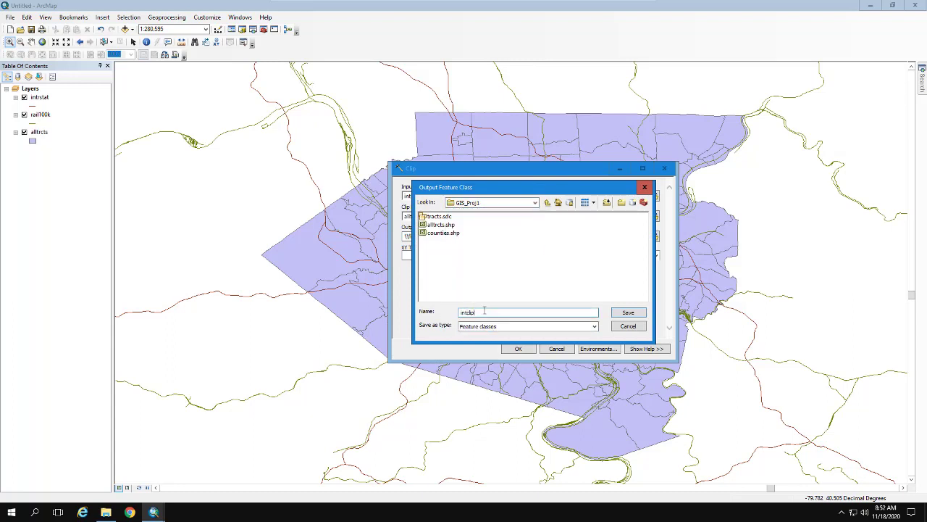
left_click(636, 315)
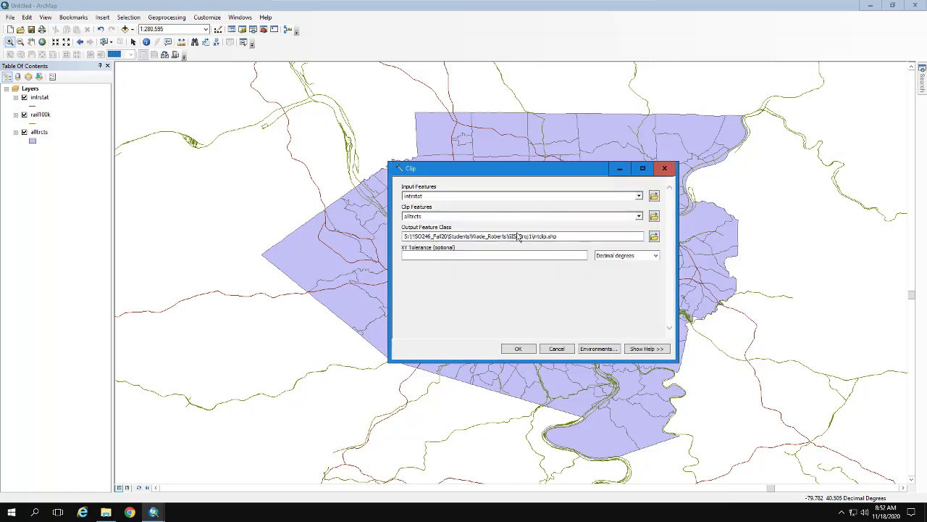
left_click(518, 349)
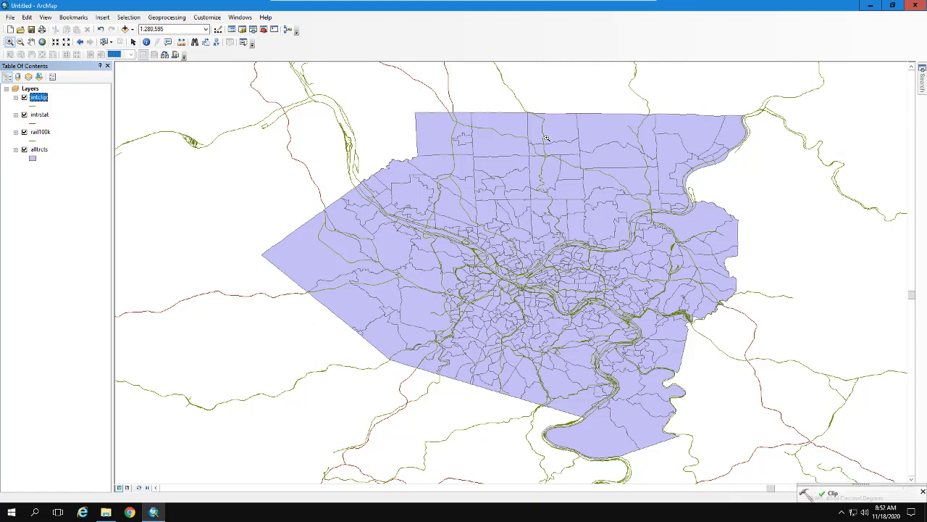
Give the intclip layer the Major Road symbol and remove the original intrstat layer from the map
left_click(32, 106)
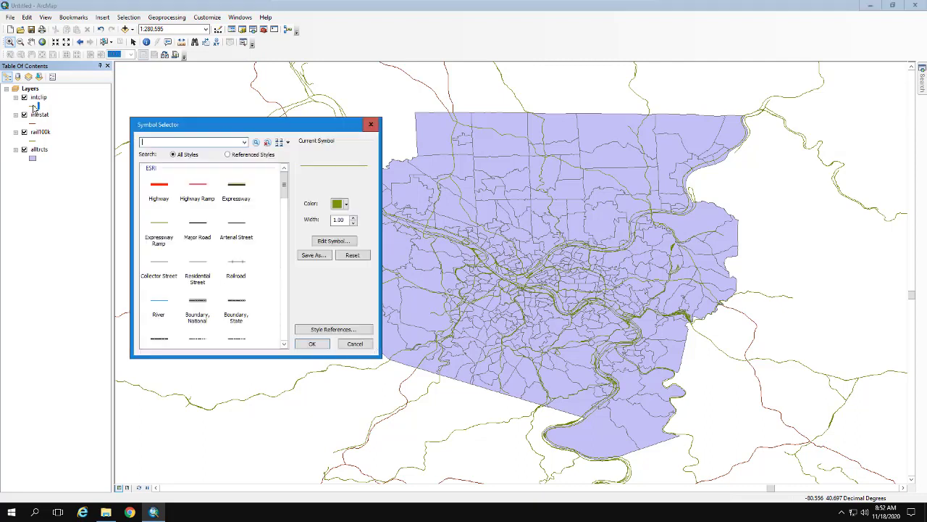
left_click(200, 225)
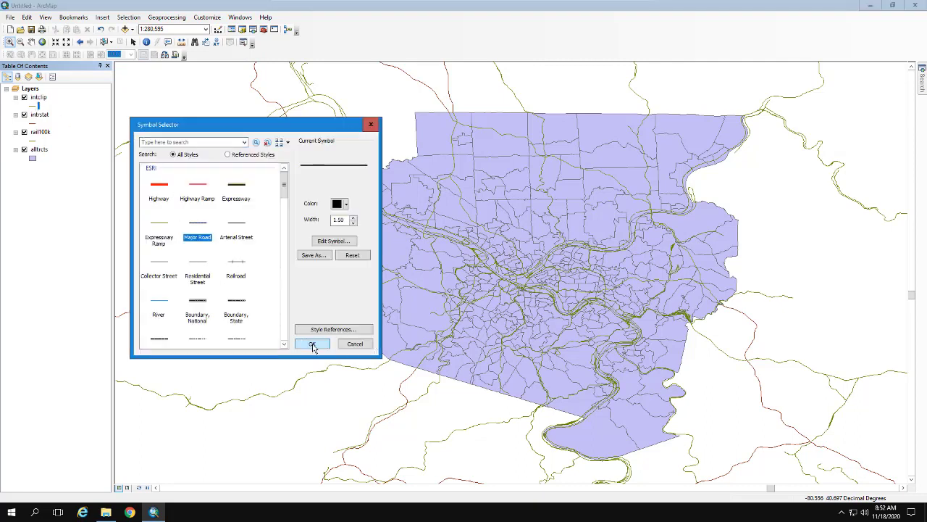
left_click(312, 344)
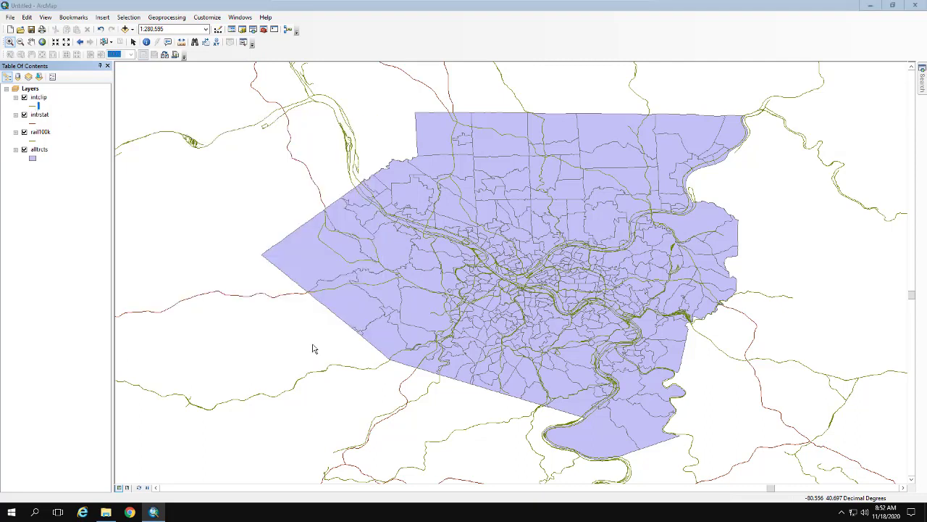
right_click(42, 121)
left_click(60, 134)
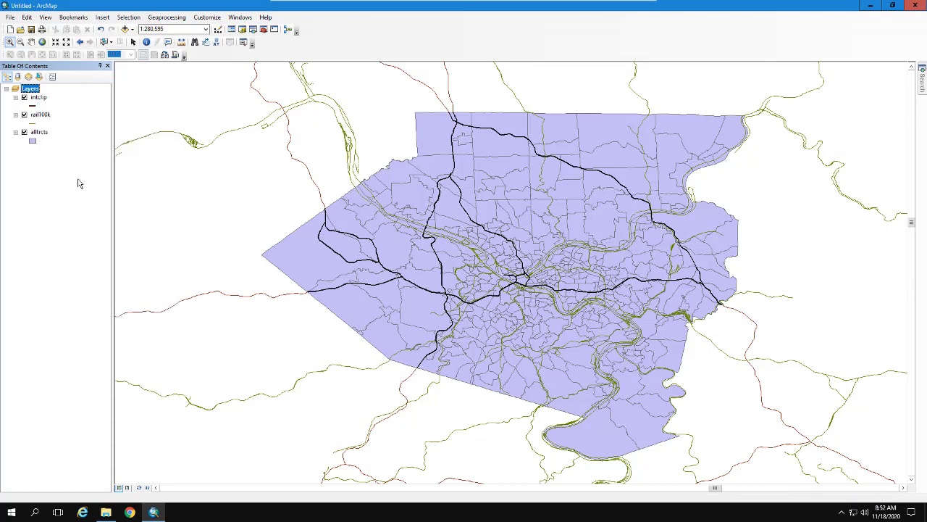
Set up the Clip tool with rail100k as the input features and alltrcts as the clip features
left_click(166, 17)
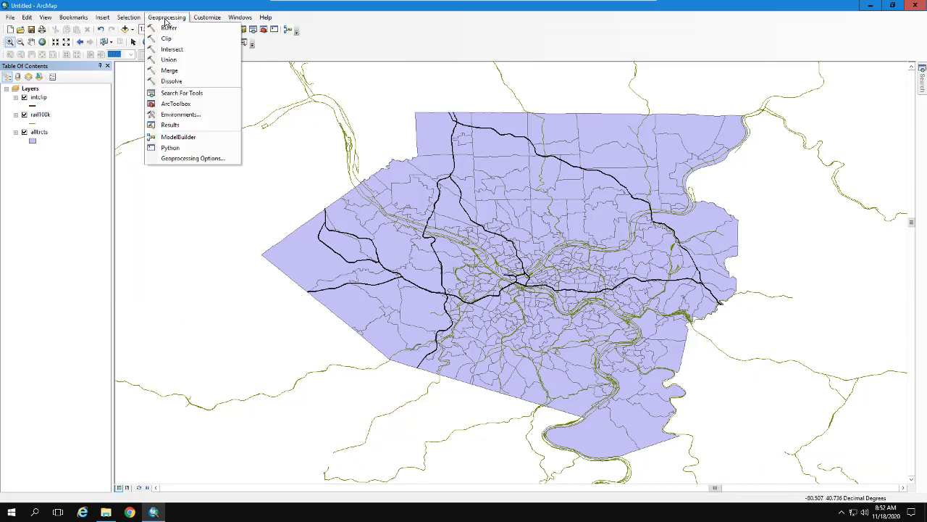
left_click(173, 28)
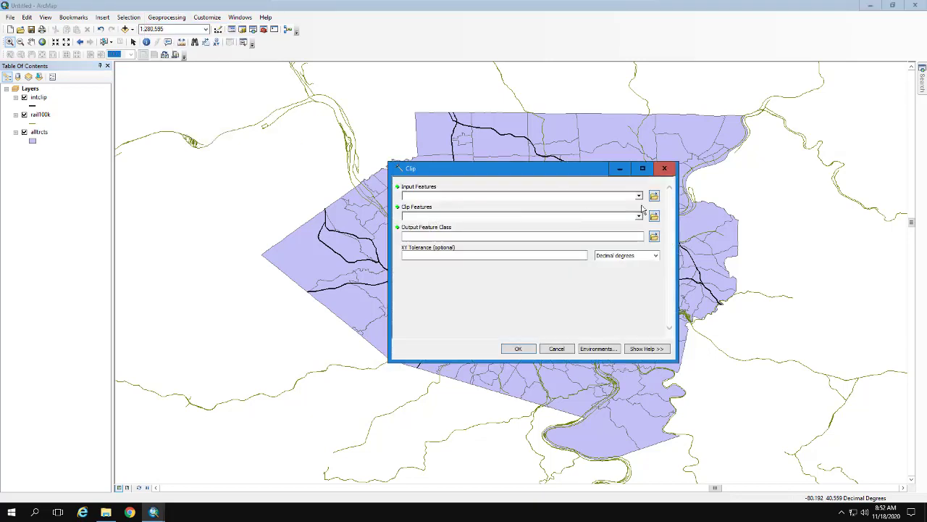
left_click(639, 196)
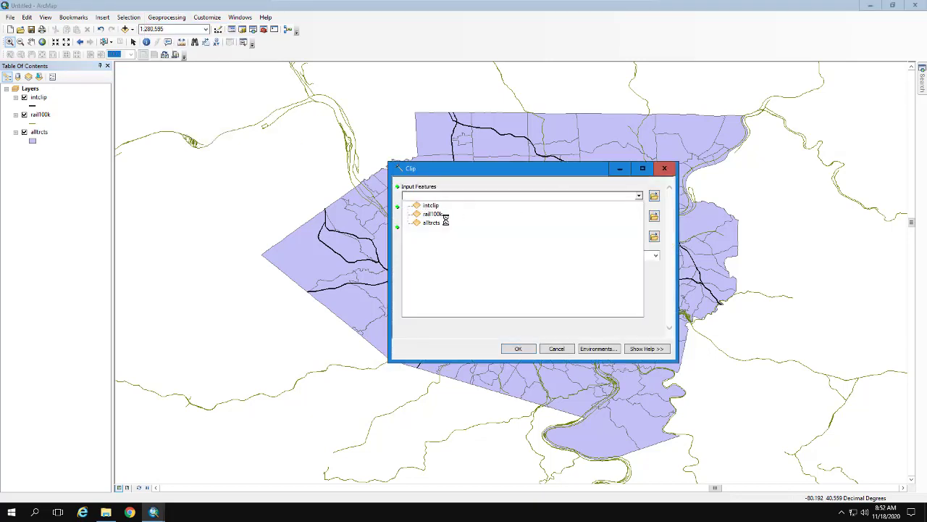
left_click(444, 218)
left_click(639, 215)
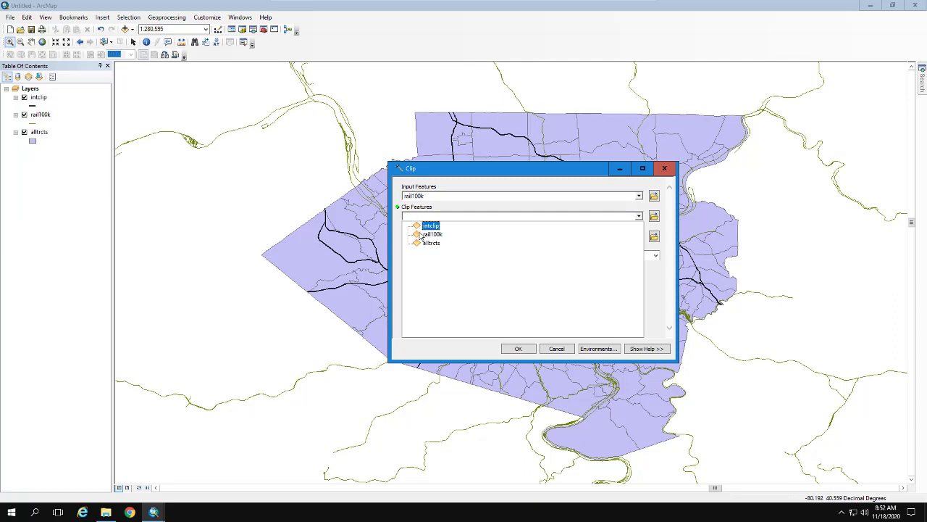
left_click(431, 243)
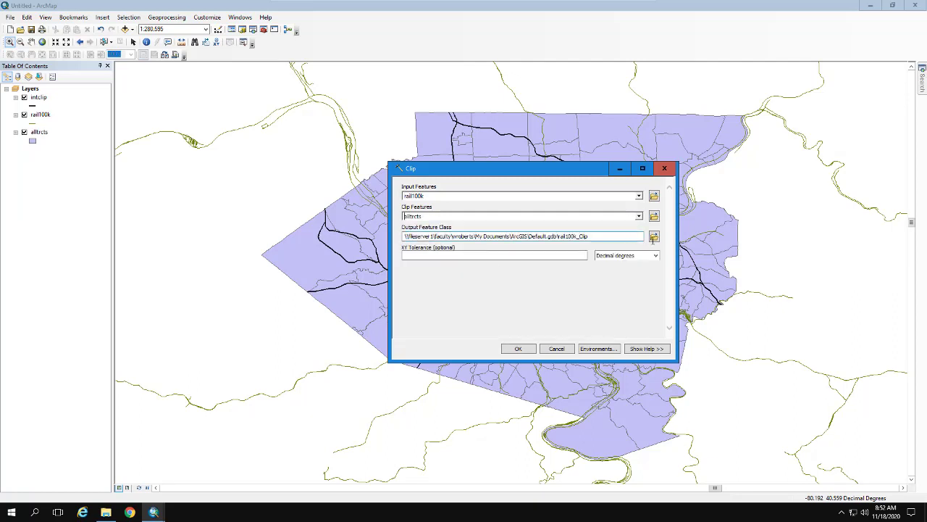
Set the clip's output feature class to railclip in the GIS_Proj1 folder and run the tool
left_click(655, 238)
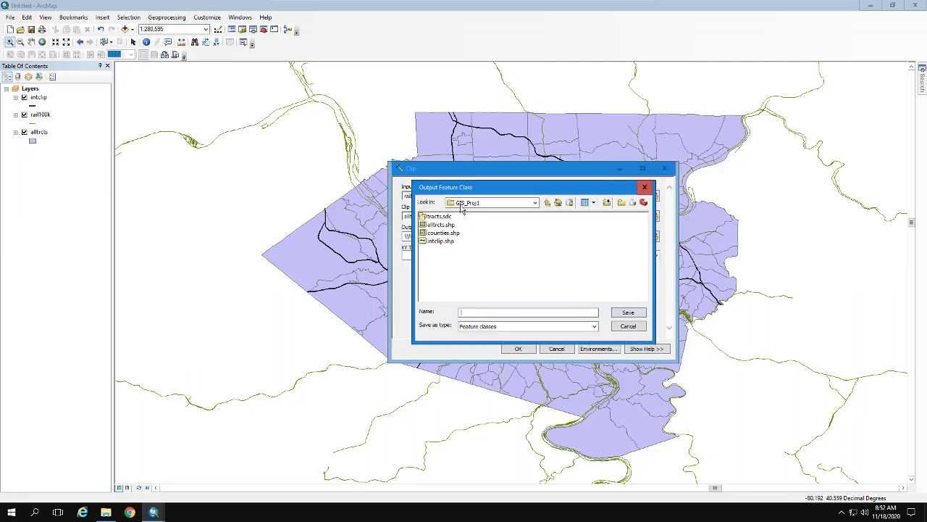
left_click(536, 203)
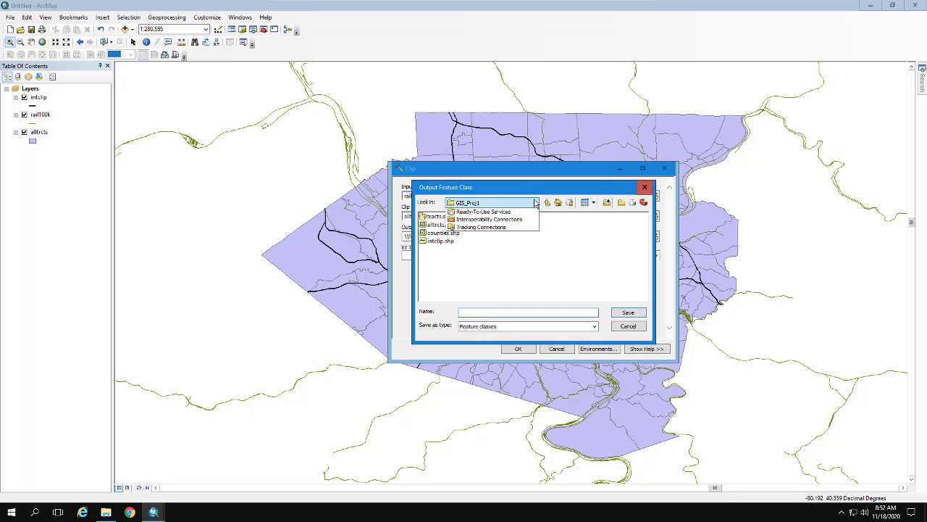
left_click(535, 203)
left_click(483, 312)
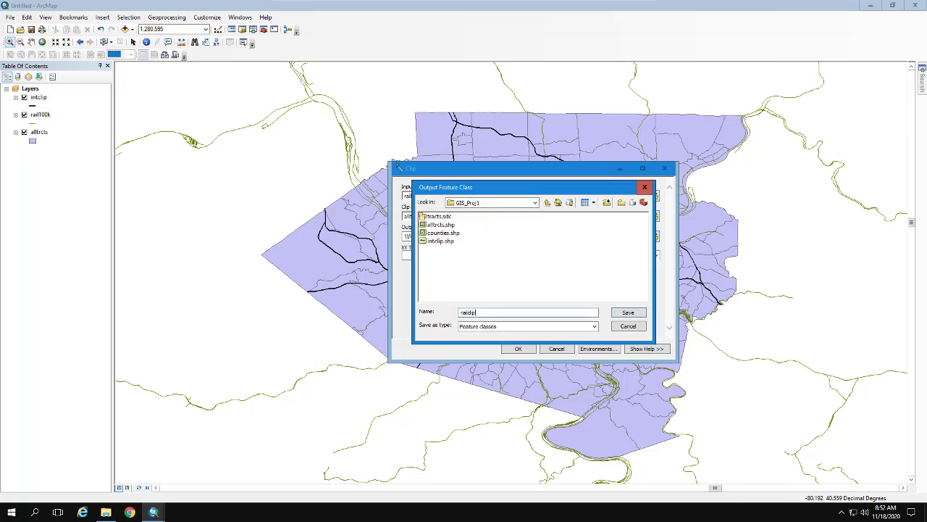
left_click(628, 312)
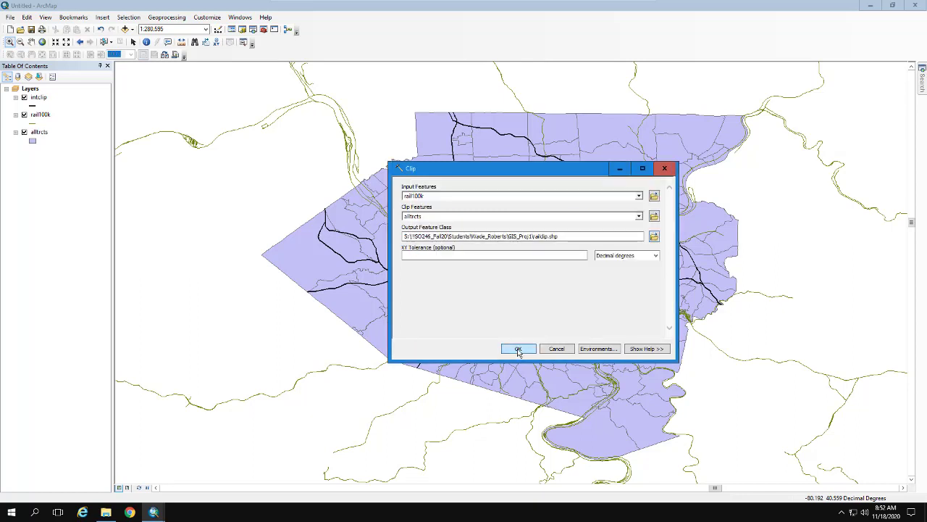
left_click(518, 349)
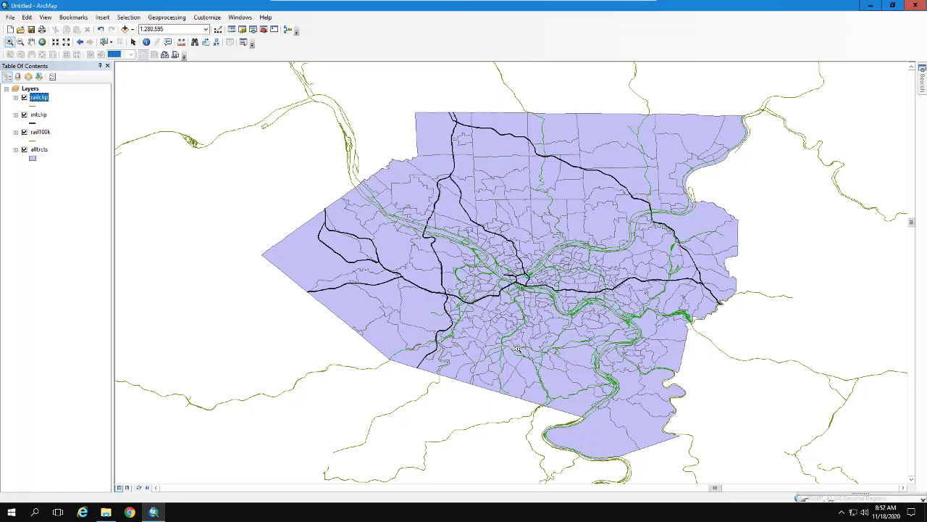
Give the railclip layer the Railroad symbol and remove the original rail100k layer from the map
left_click(33, 107)
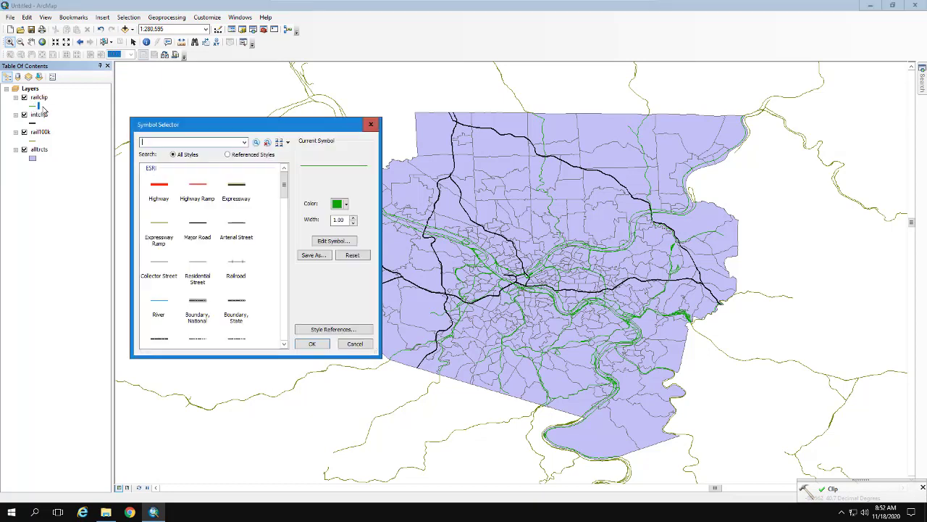
left_click(236, 274)
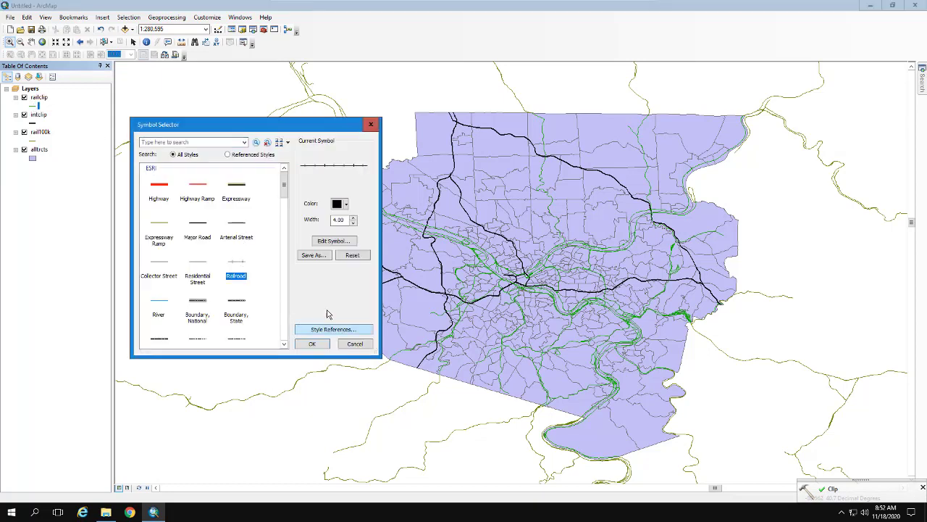
left_click(312, 344)
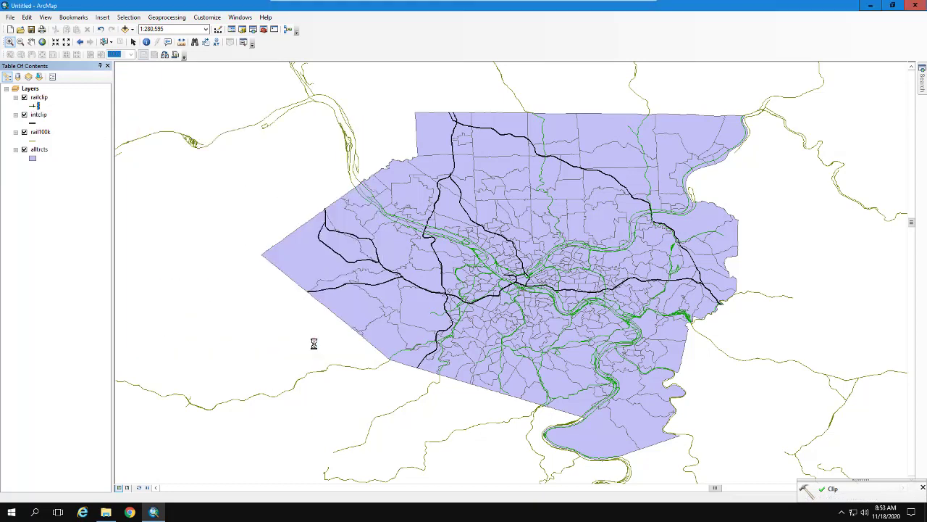
right_click(43, 132)
left_click(61, 156)
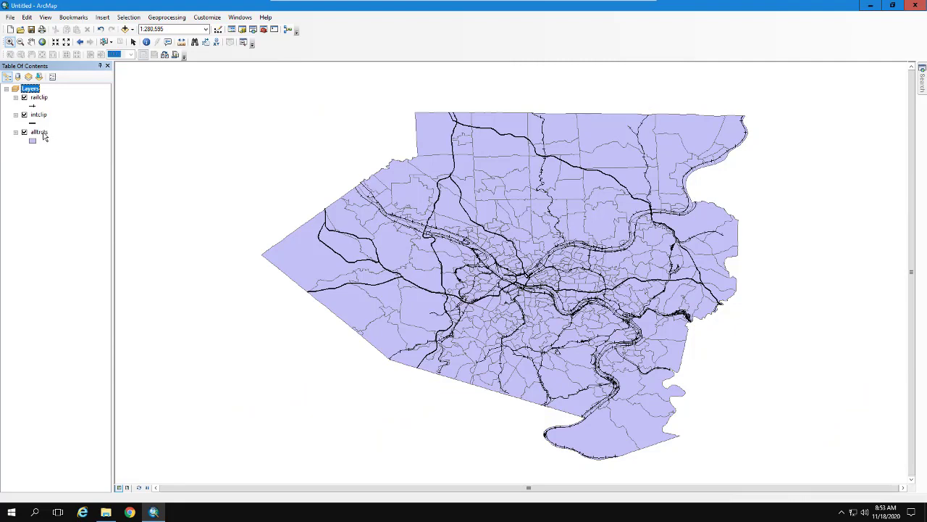
Open the alltrcts attribute table and add a field named fips2 of type Double
right_click(43, 136)
left_click(72, 160)
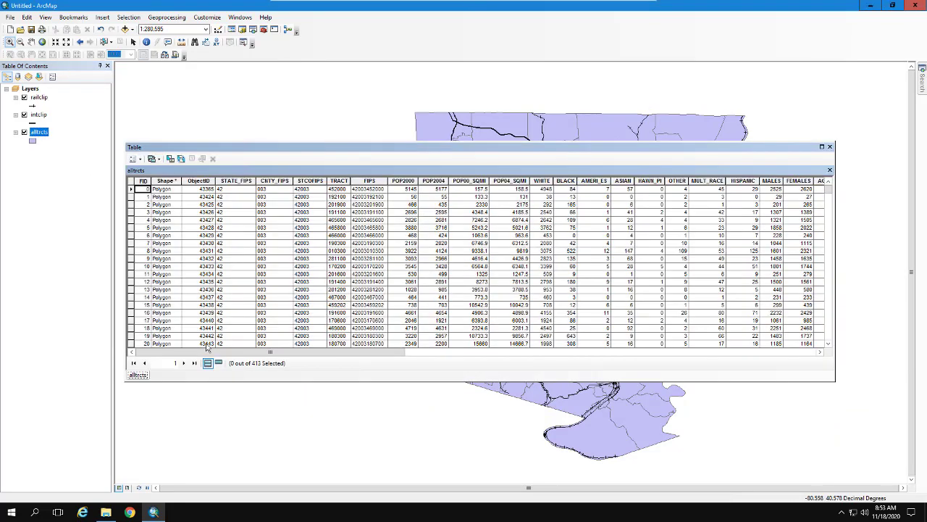
left_click_drag(217, 352, 790, 360)
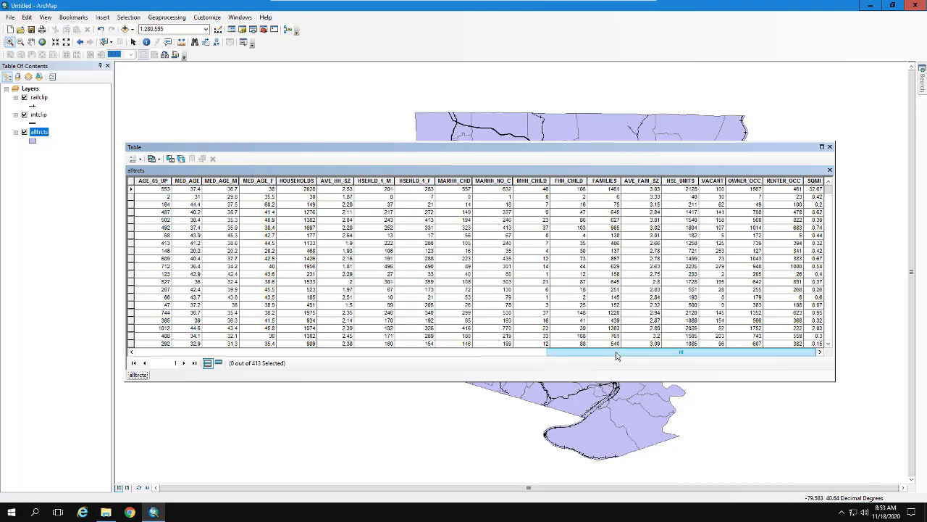
left_click_drag(617, 354, 203, 363)
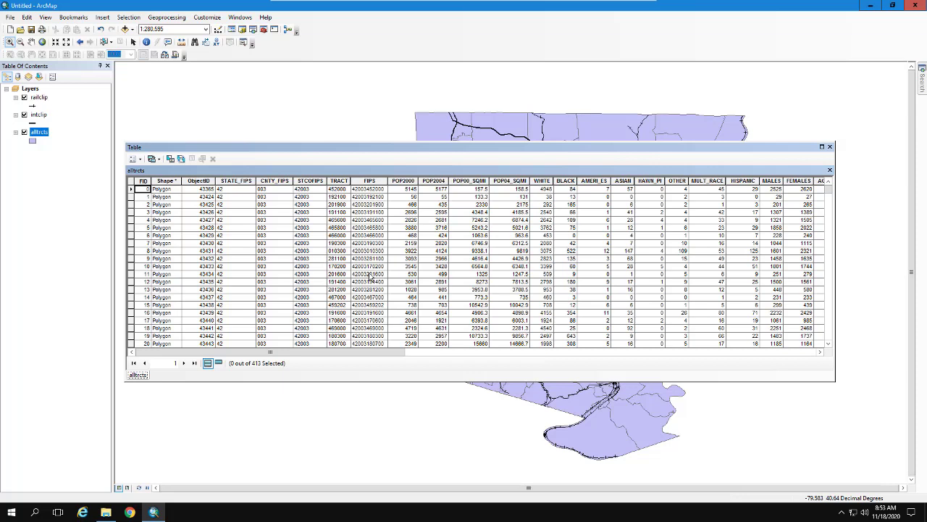
left_click(139, 159)
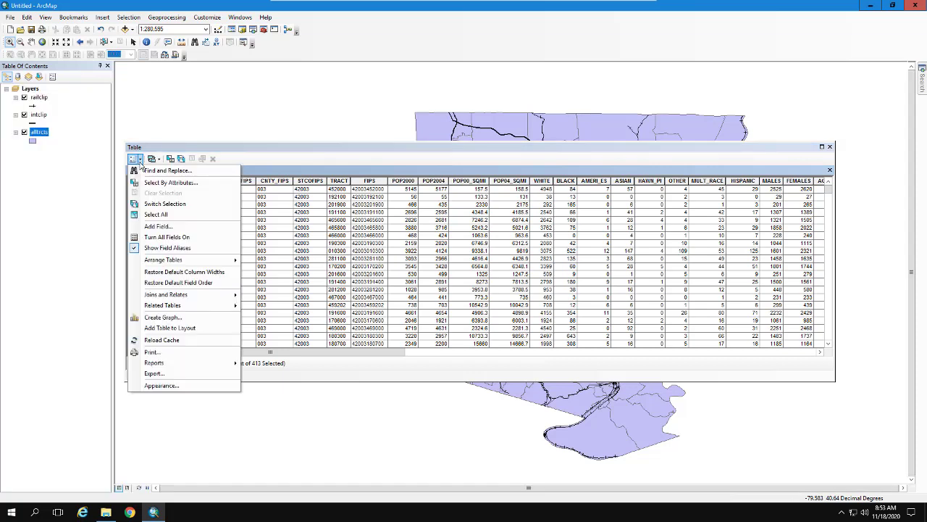
left_click(159, 227)
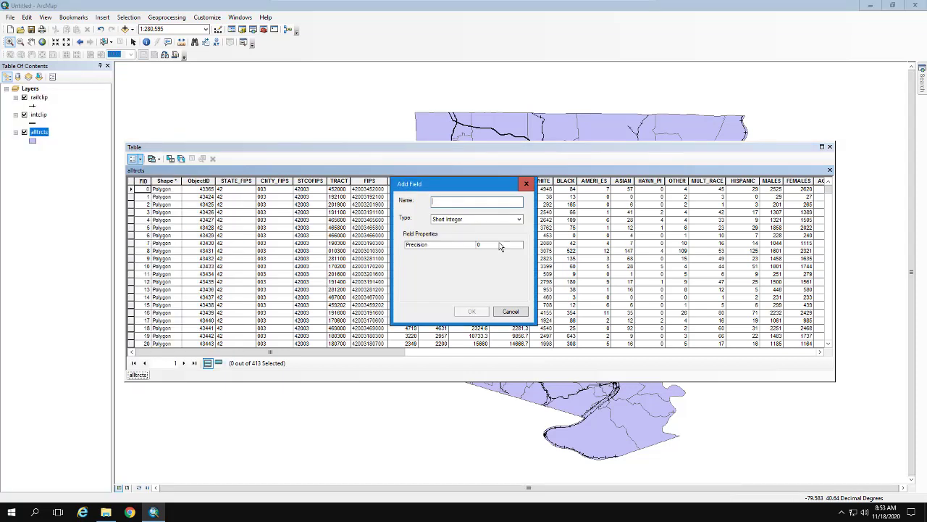
type("l")
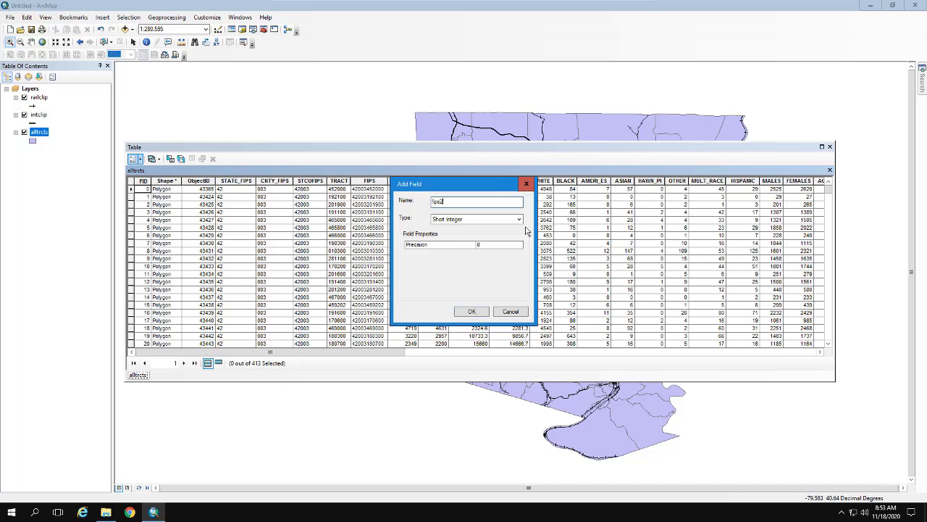
left_click(500, 219)
left_click(478, 247)
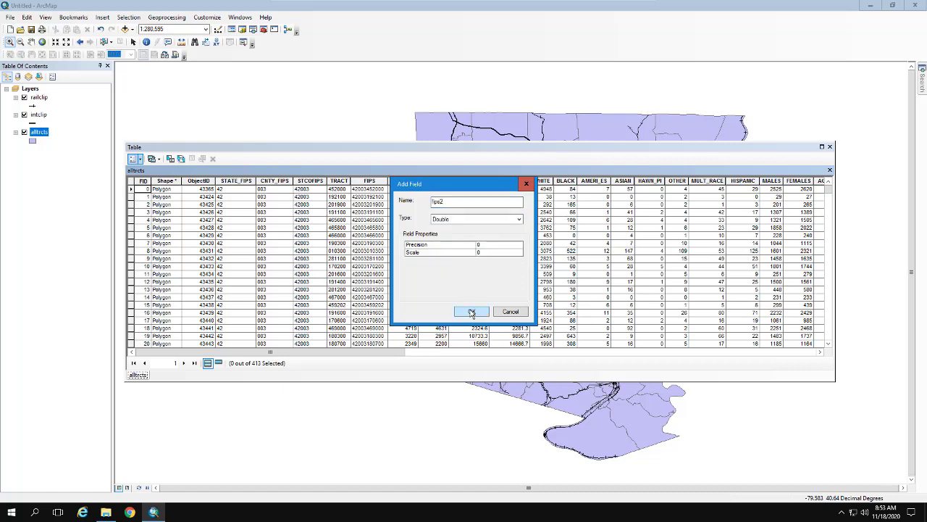
left_click(472, 312)
Fill the fips2 field with the values of the FIPS field using the Field Calculator
left_click_drag(271, 353, 697, 352)
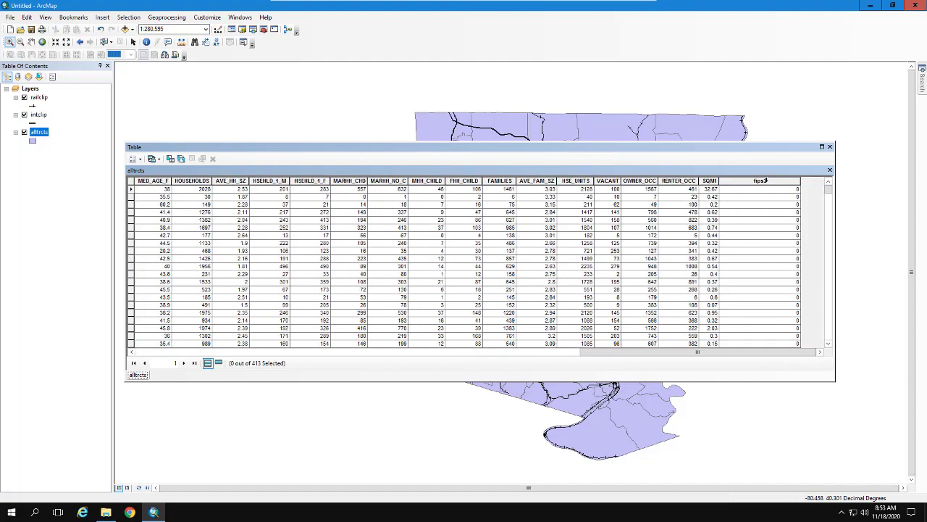
left_click(765, 181)
right_click(768, 186)
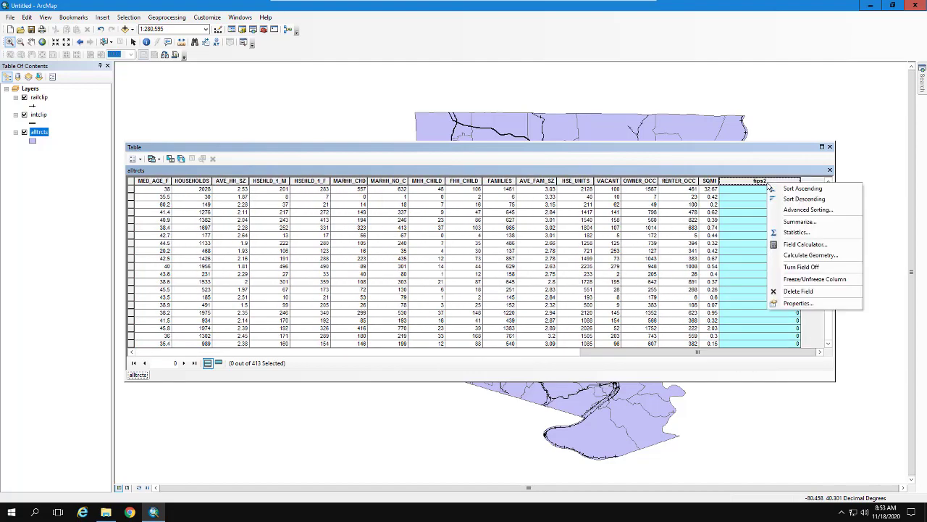
left_click(797, 247)
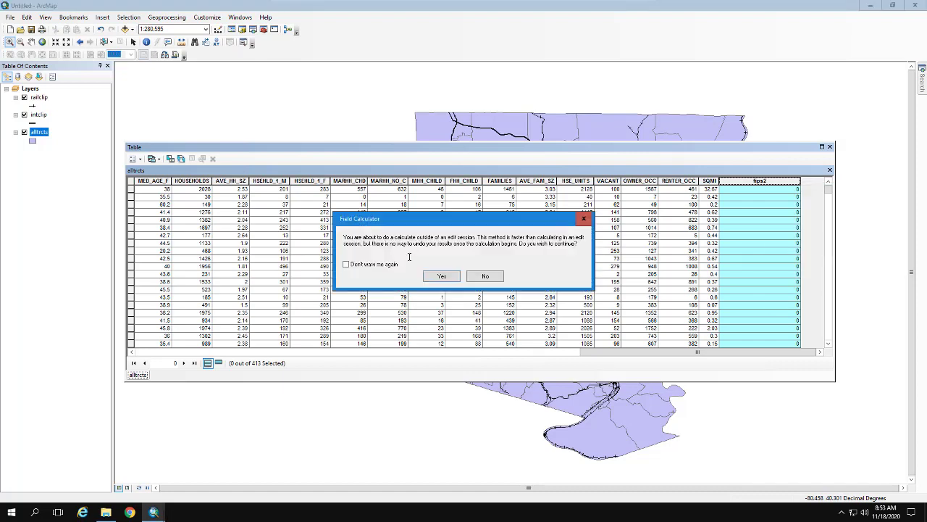
left_click(442, 276)
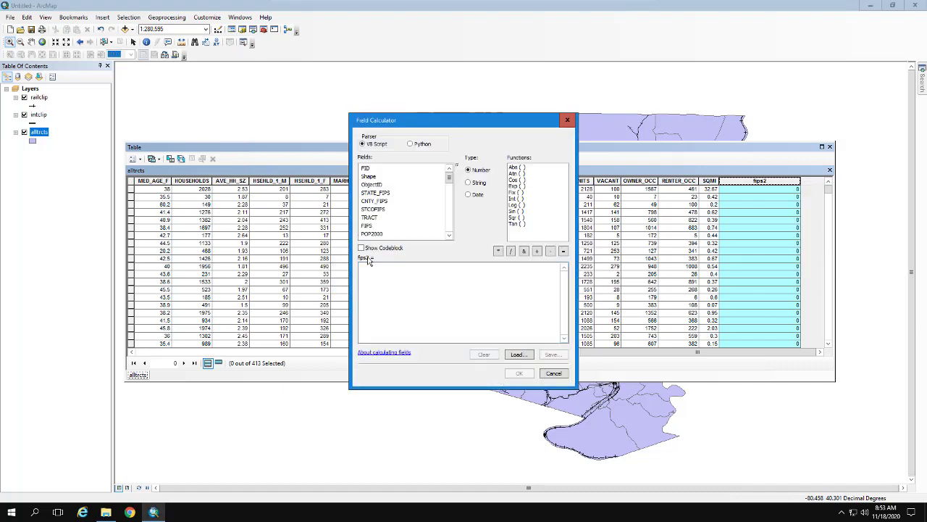
double_click(367, 227)
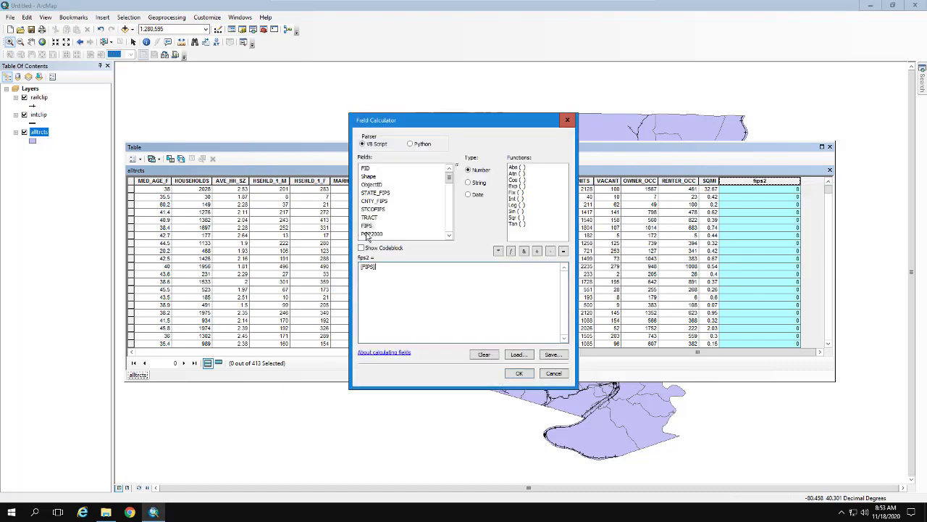
left_click(518, 373)
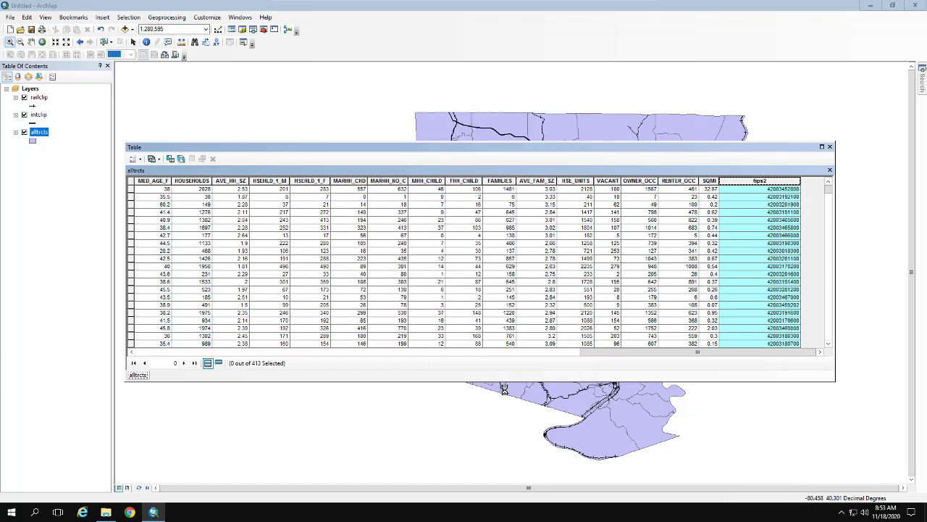
left_click(725, 259)
Add a field named kids of type Double to the alltrcts table
left_click_drag(639, 355, 433, 344)
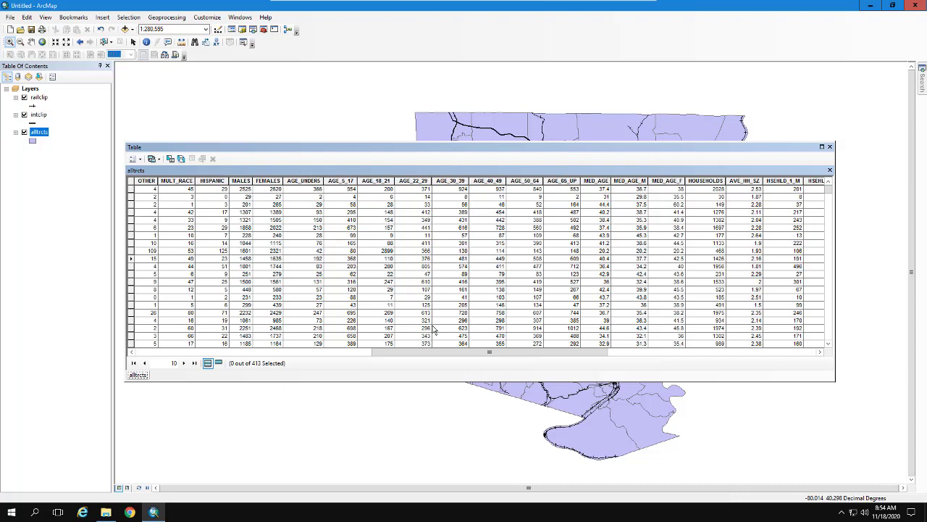
left_click(137, 159)
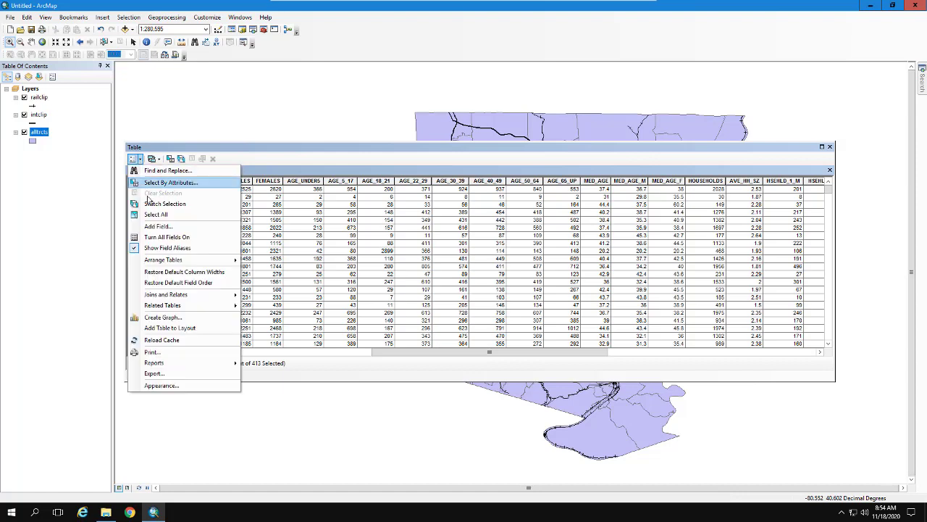
left_click(158, 226)
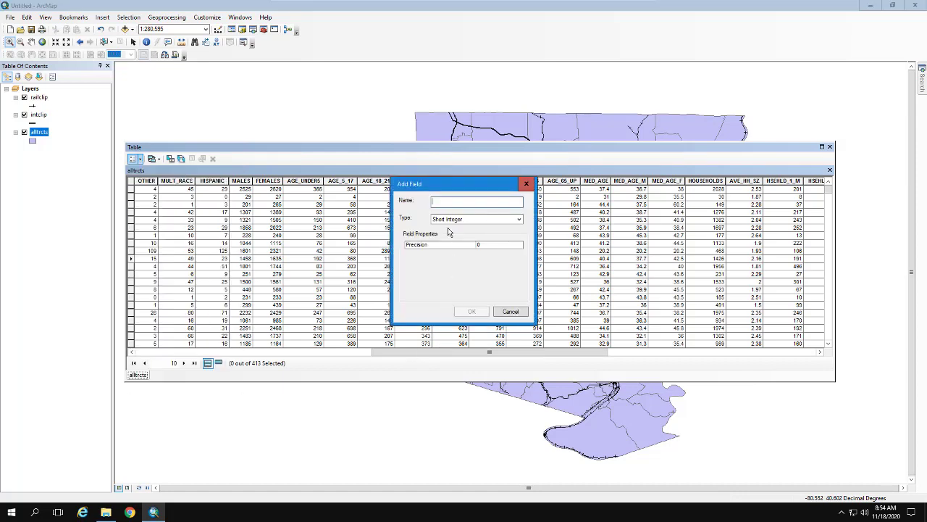
type("km")
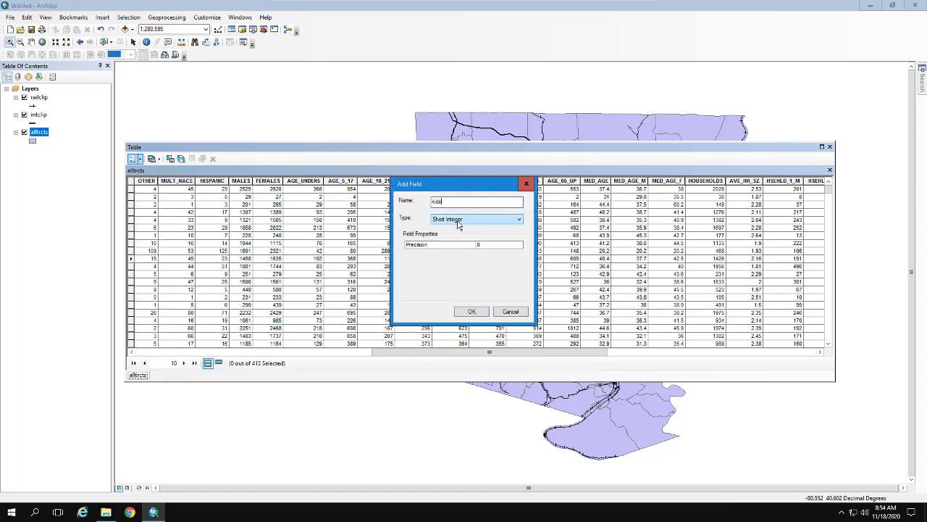
left_click(458, 221)
left_click(456, 249)
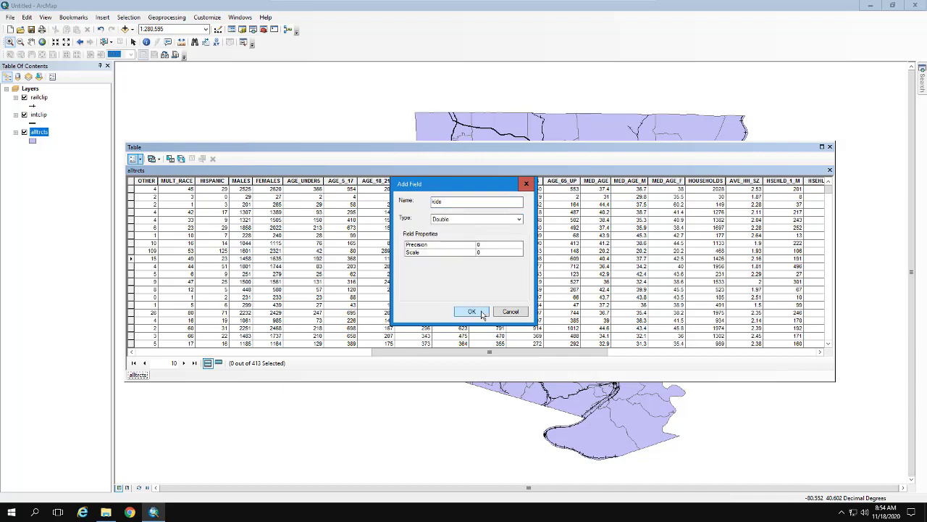
left_click(471, 311)
Open the Field Calculator for the kids field of the alltrcts table and clear the leftover expression
left_click_drag(500, 353, 785, 377)
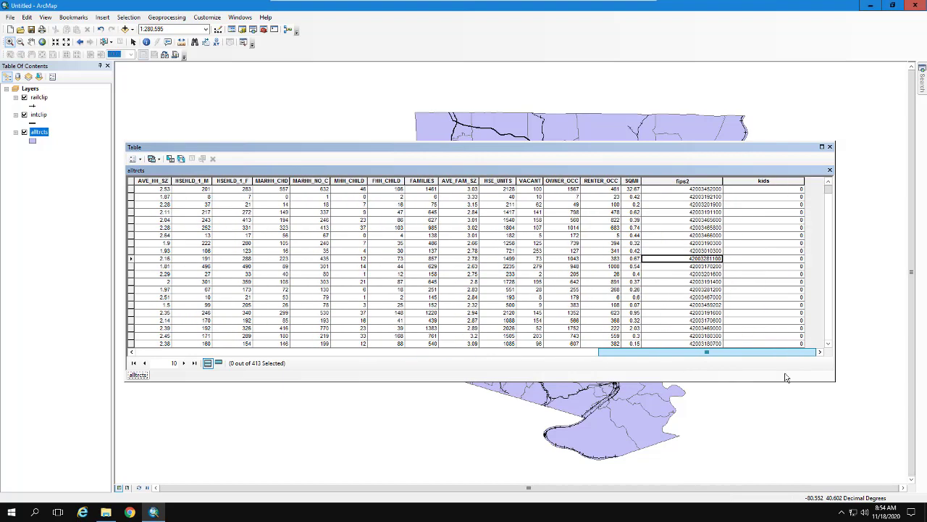
left_click(771, 178)
right_click(771, 178)
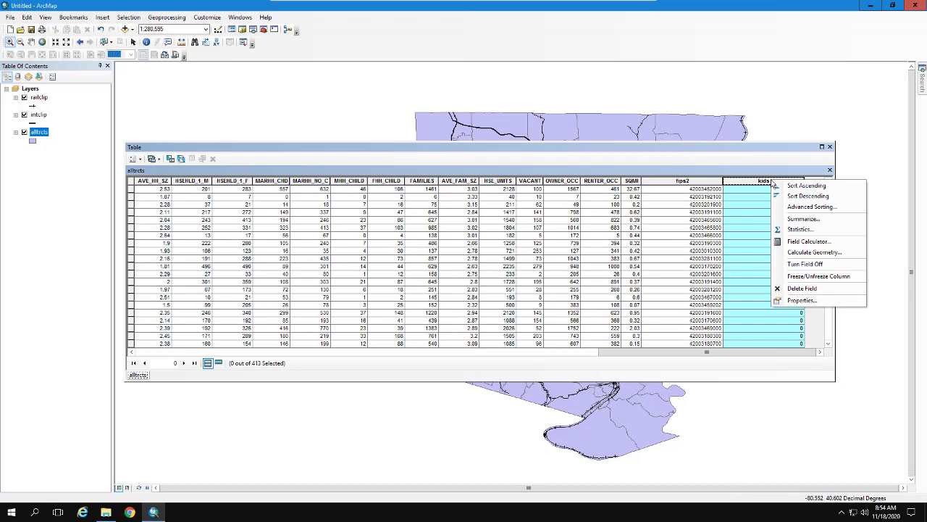
left_click(809, 241)
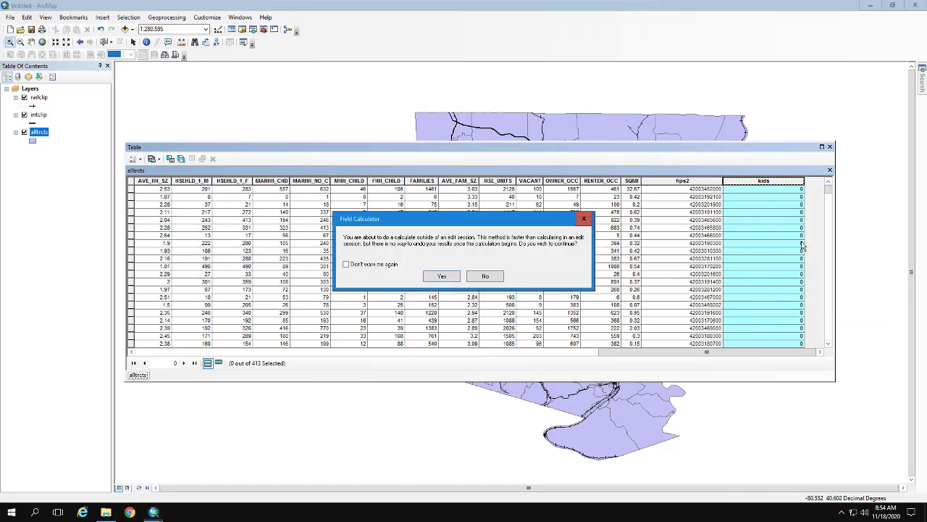
left_click(441, 276)
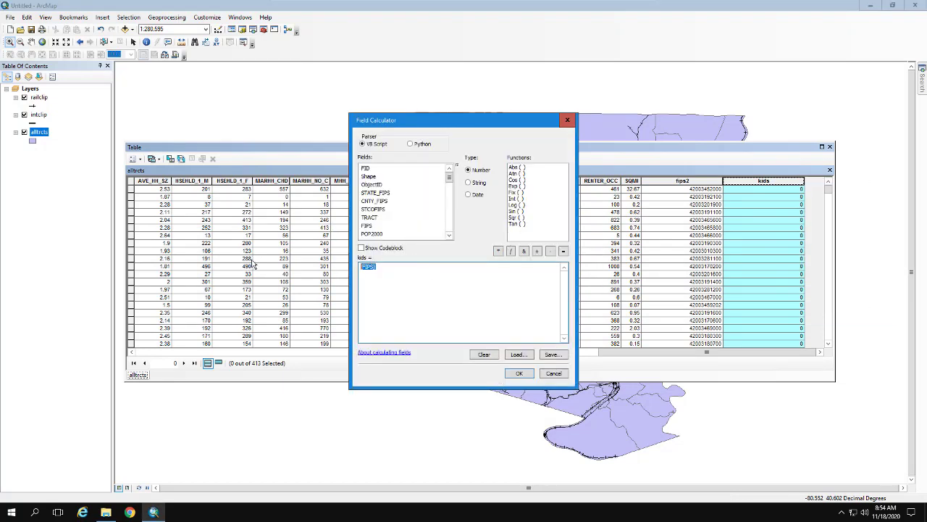
key("Delete")
Calculate kids as the sum of AGE_UNDER5 and AGE_5_17, and close the attribute table
left_click(449, 236)
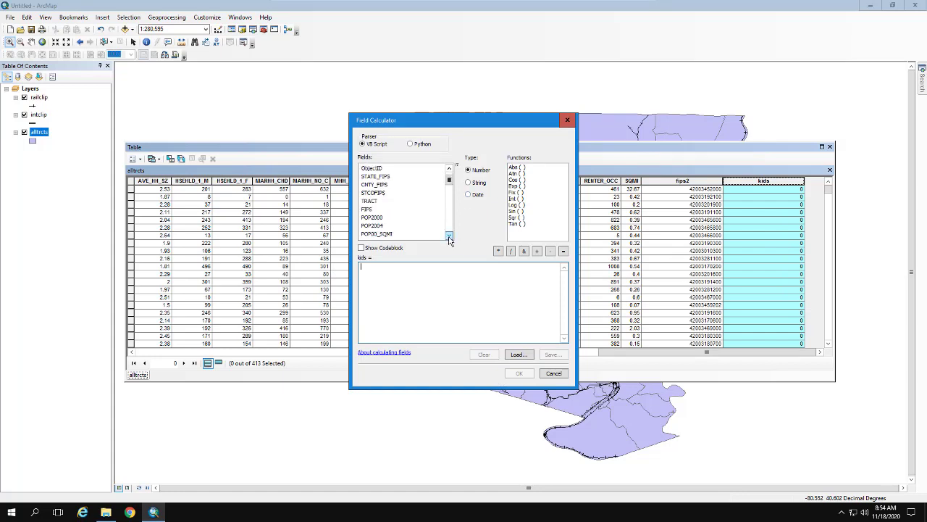
left_click(449, 236)
left_click(449, 236)
left_click(449, 236)
left_click(449, 236)
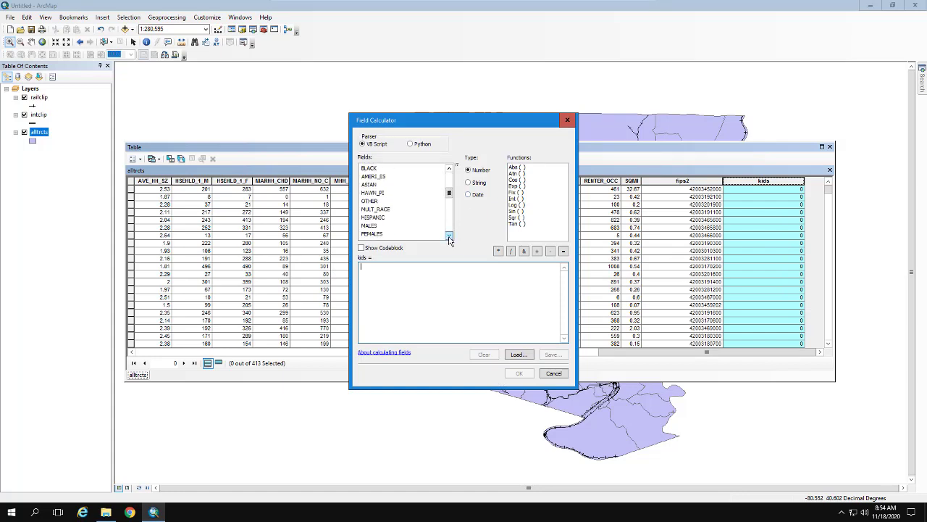
scroll(373, 203, "down", 2)
double_click(375, 202)
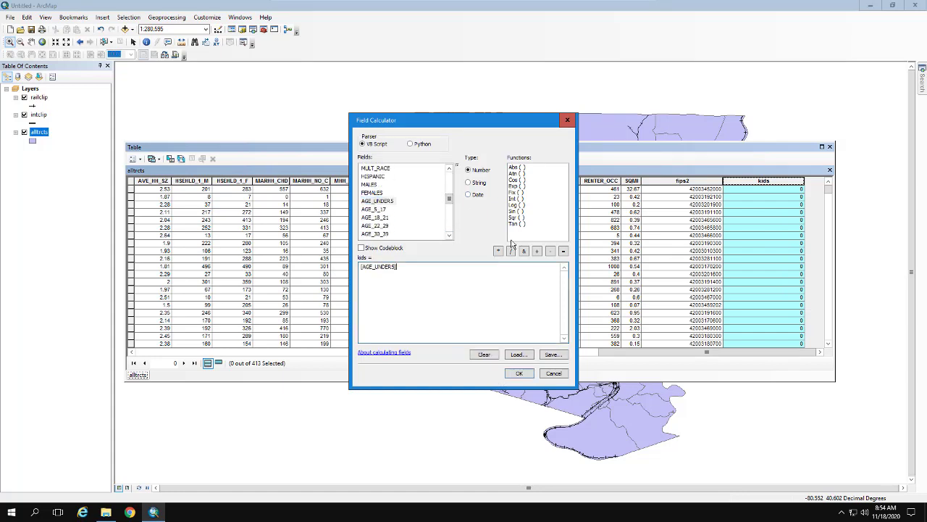
double_click(373, 209)
left_click(520, 374)
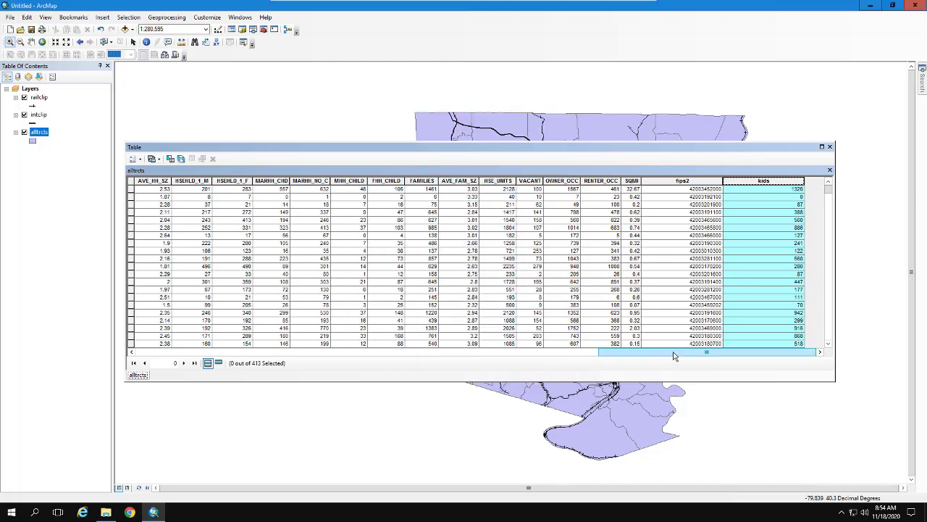
left_click(829, 146)
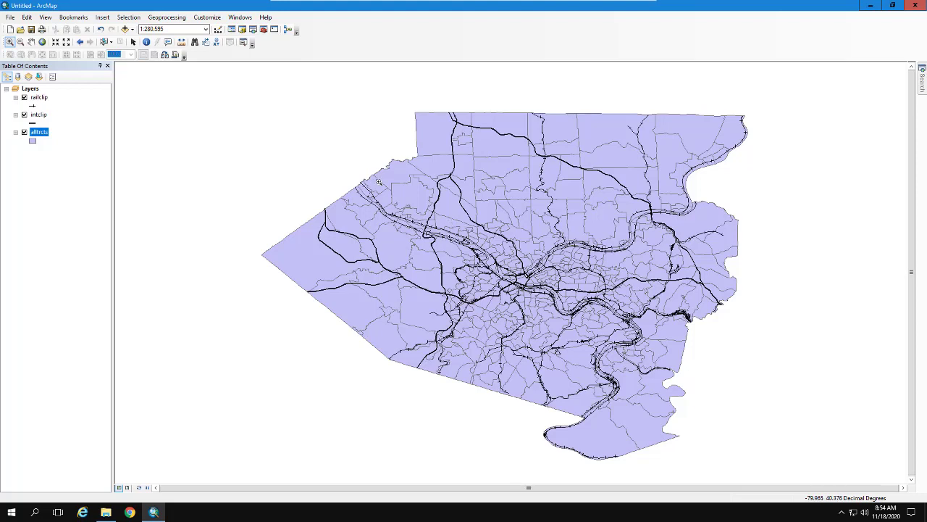
Add the Cen2000.csv table from the GIS_Proj1 folder to the map
left_click(124, 29)
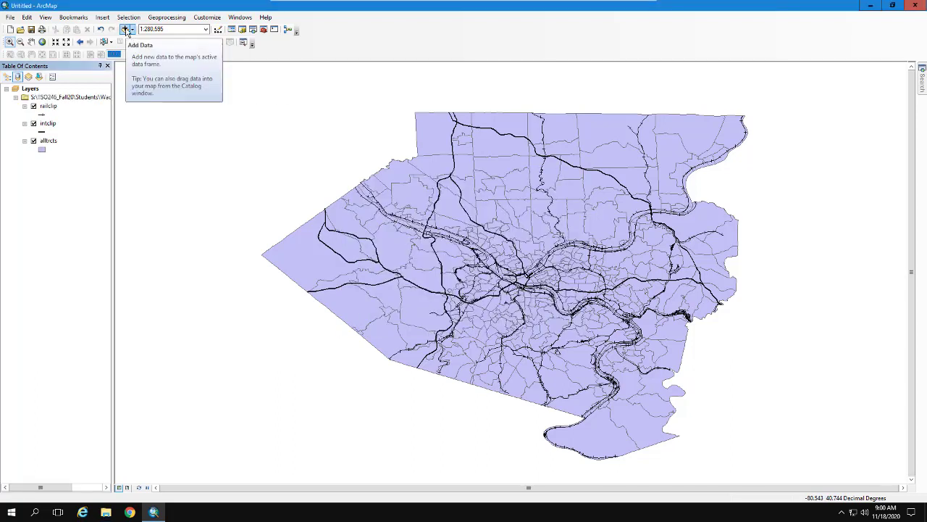
left_click(124, 29)
left_click(464, 193)
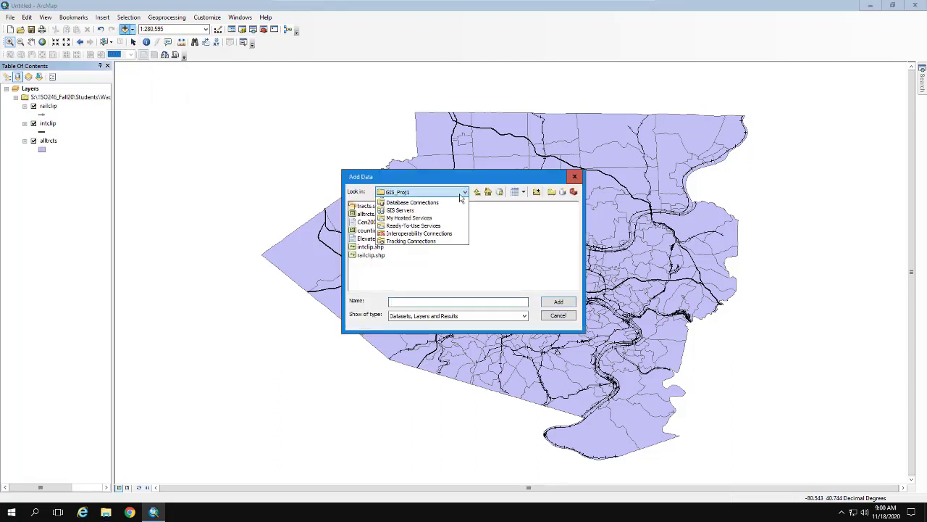
left_click(417, 240)
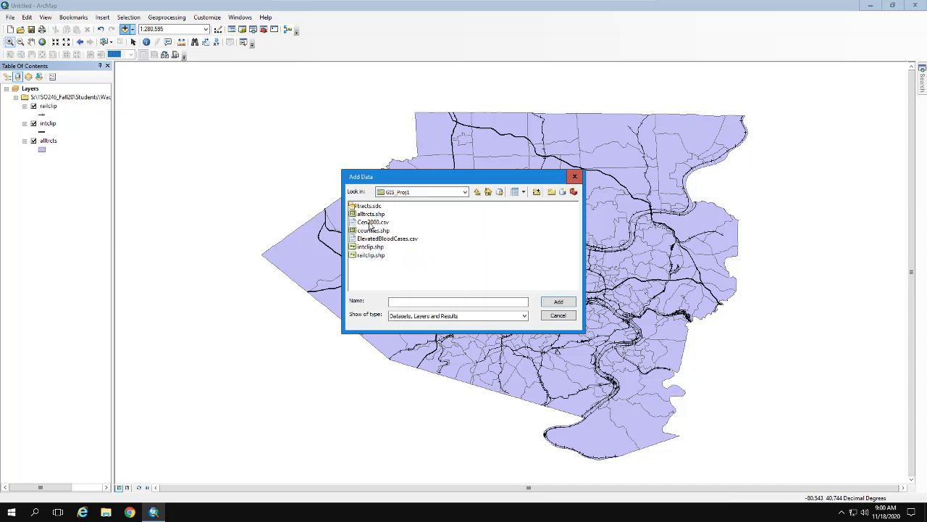
left_click(370, 222)
left_click(559, 301)
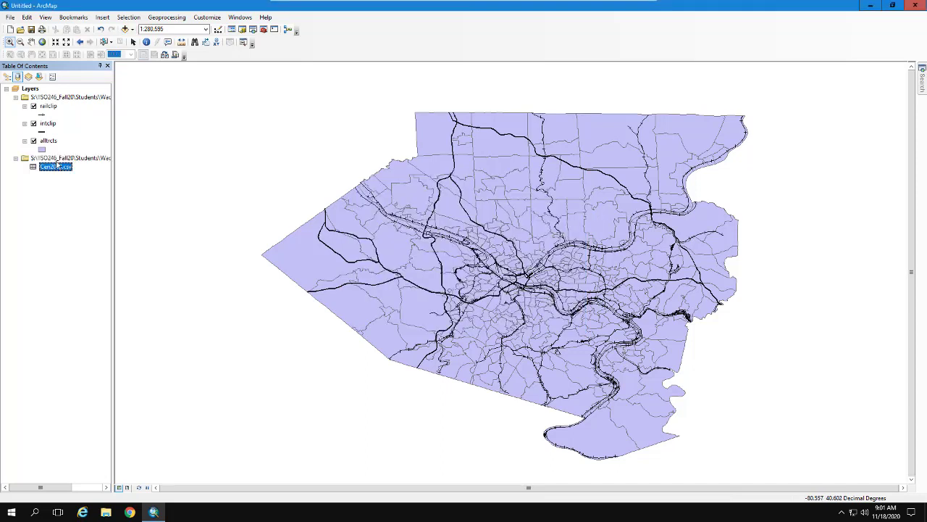
Open the Cen2000.csv table to review its fields, and close it
right_click(57, 169)
left_click(73, 171)
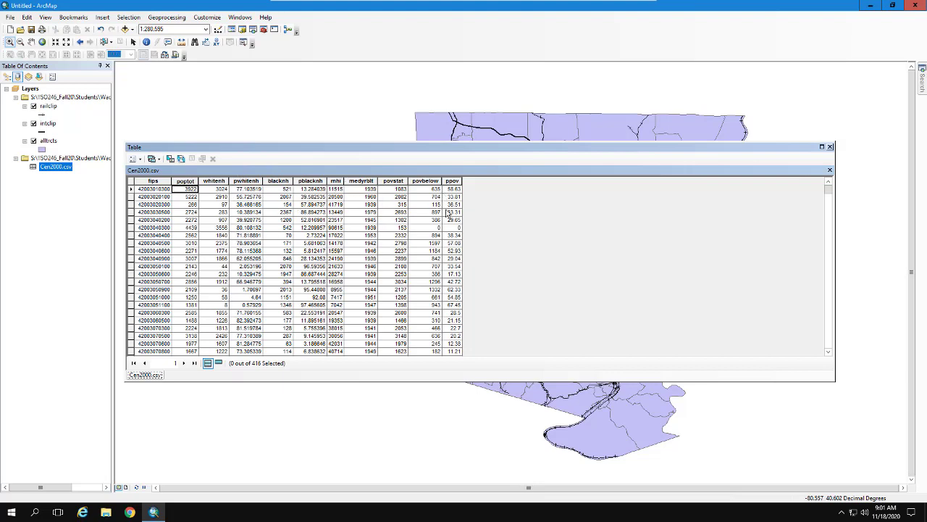
left_click(830, 148)
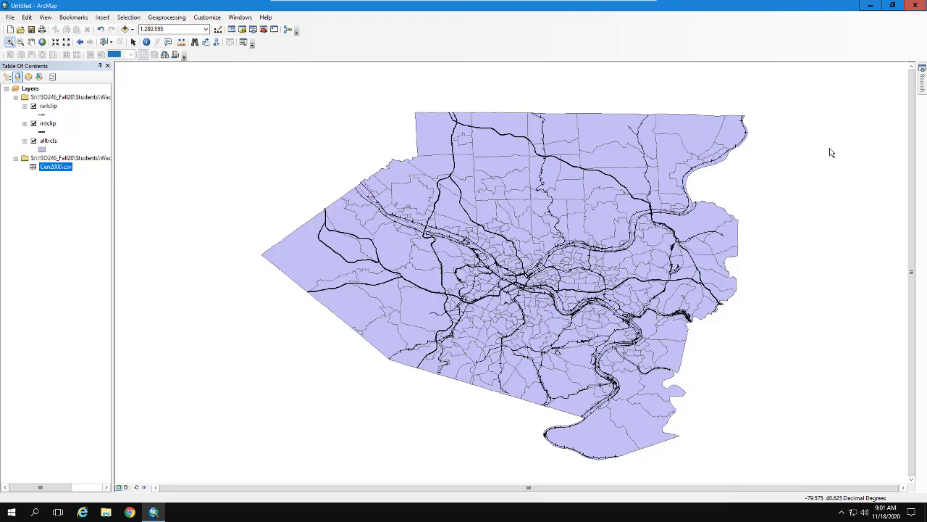
Join Cen2000.csv to the alltrcts layer, matching fips2 with the table's fips field and keeping all records
right_click(48, 142)
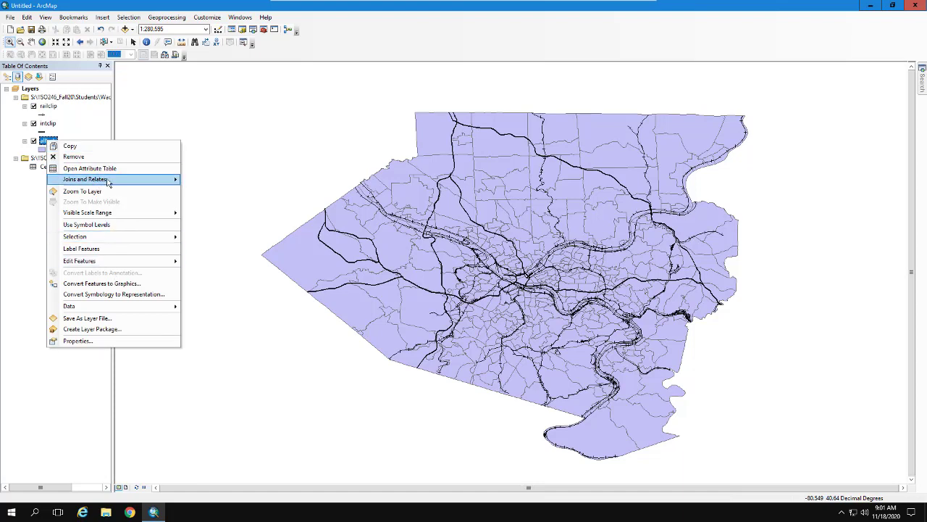
mouse_move(108, 182)
left_click(210, 181)
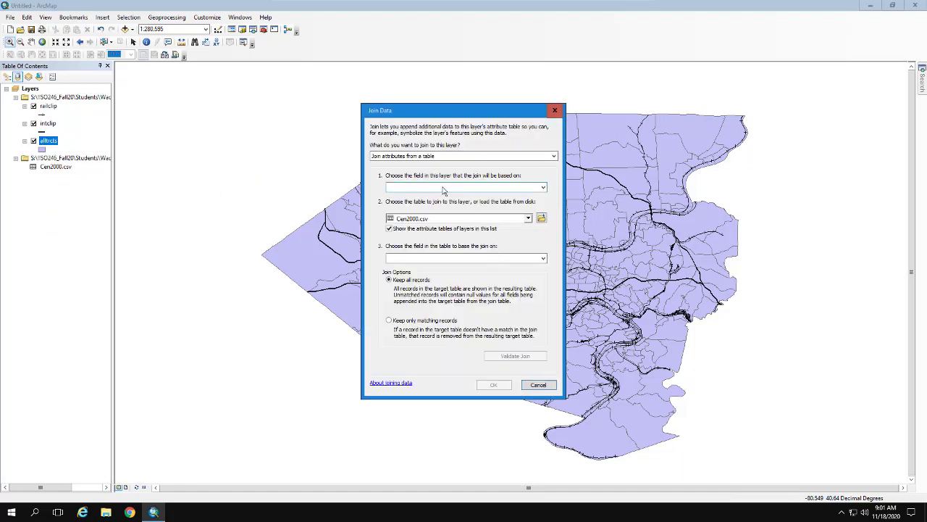
left_click(444, 190)
scroll(442, 246, "down", 5)
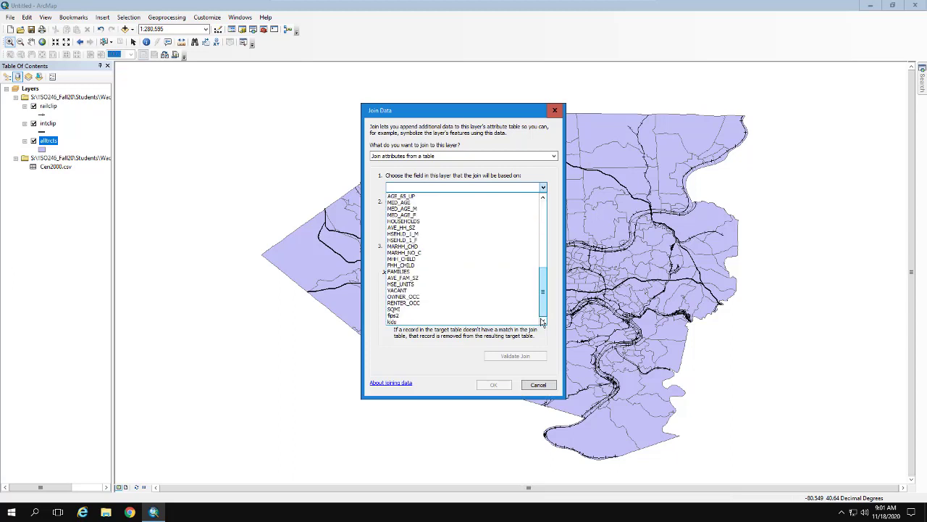
left_click(428, 315)
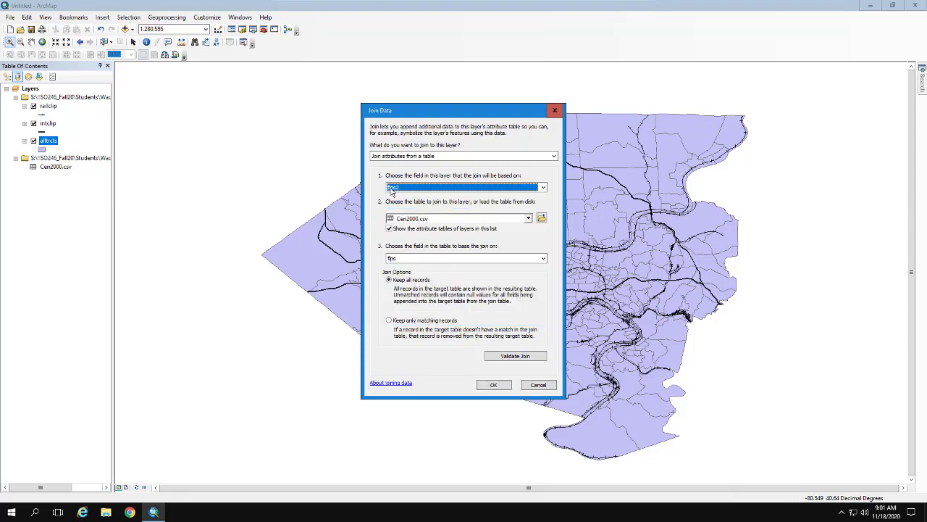
left_click(495, 385)
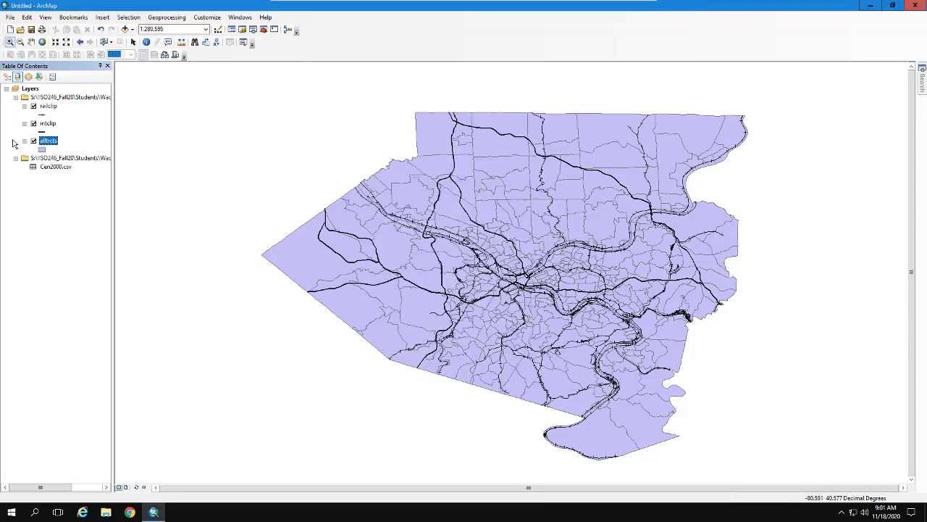
Add ElevatedBloodCases.csv to the map and review its table
left_click(124, 29)
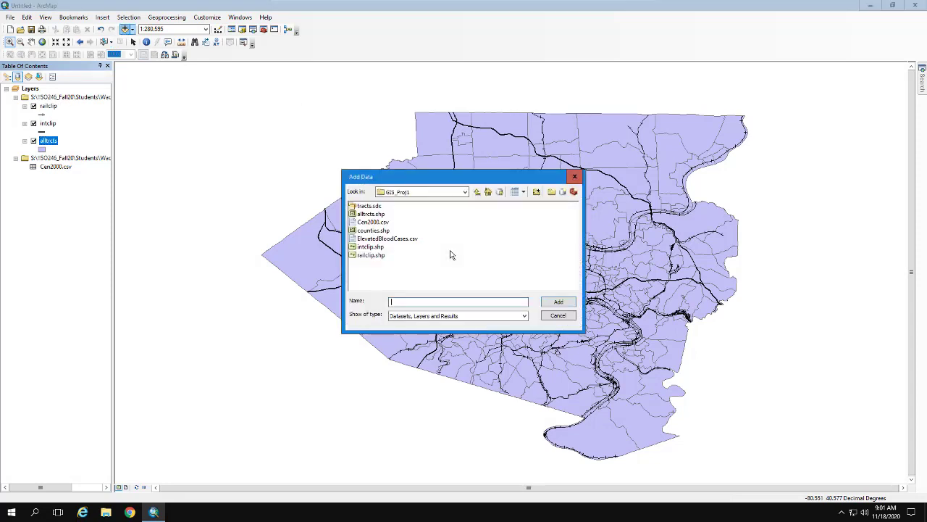
left_click(397, 239)
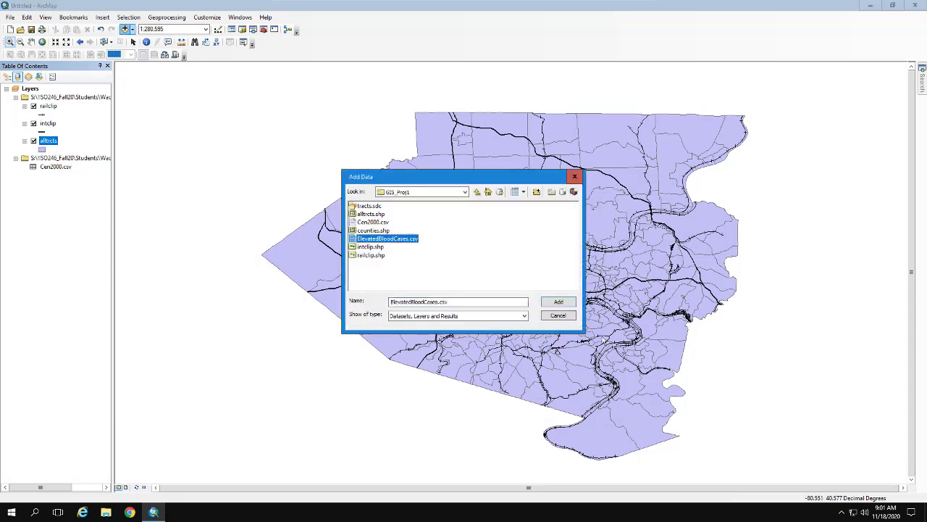
left_click(559, 303)
right_click(53, 179)
left_click(70, 183)
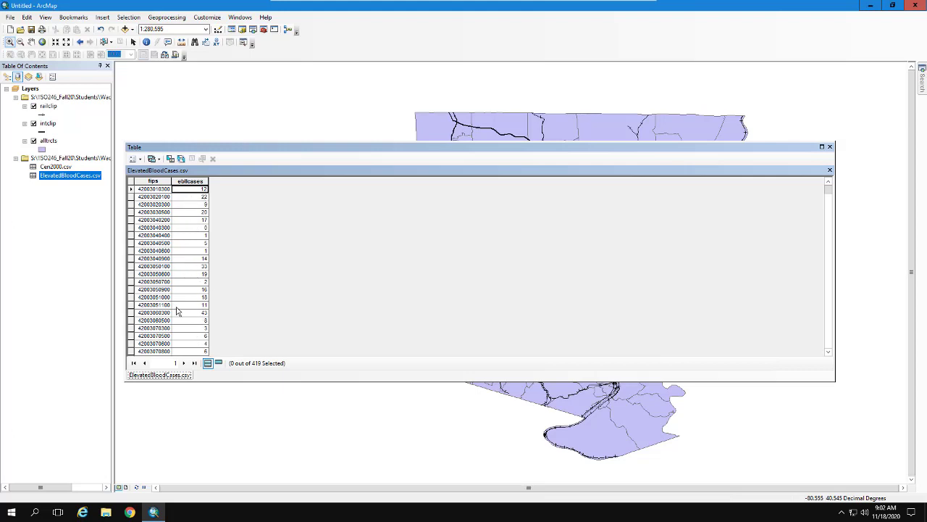
left_click(830, 148)
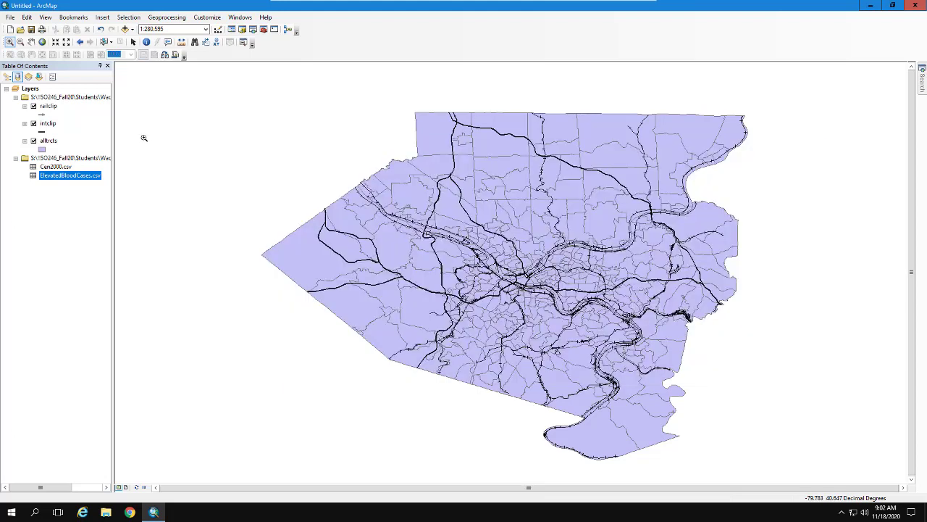
Join ElevatedBloodCases.csv to the alltrcts layer, matching fips2 with the table's fips field and keeping all records
right_click(46, 142)
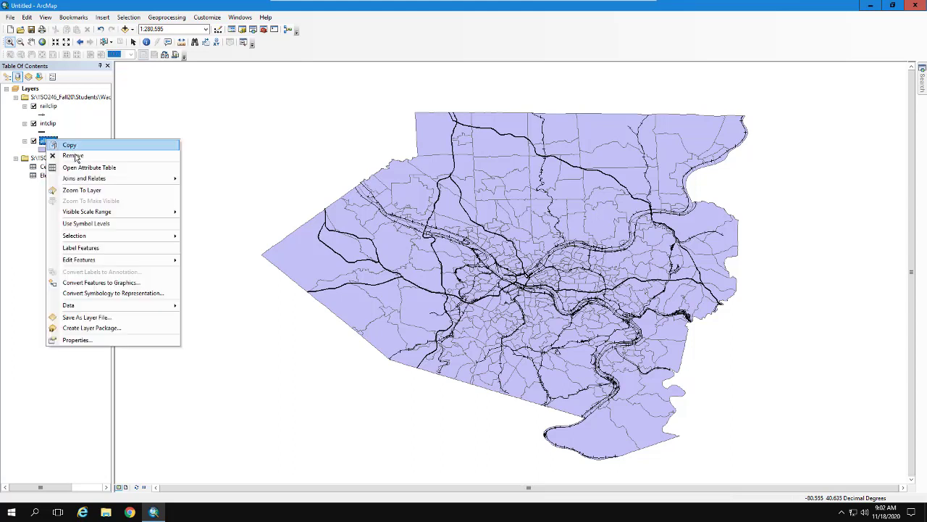
mouse_move(81, 181)
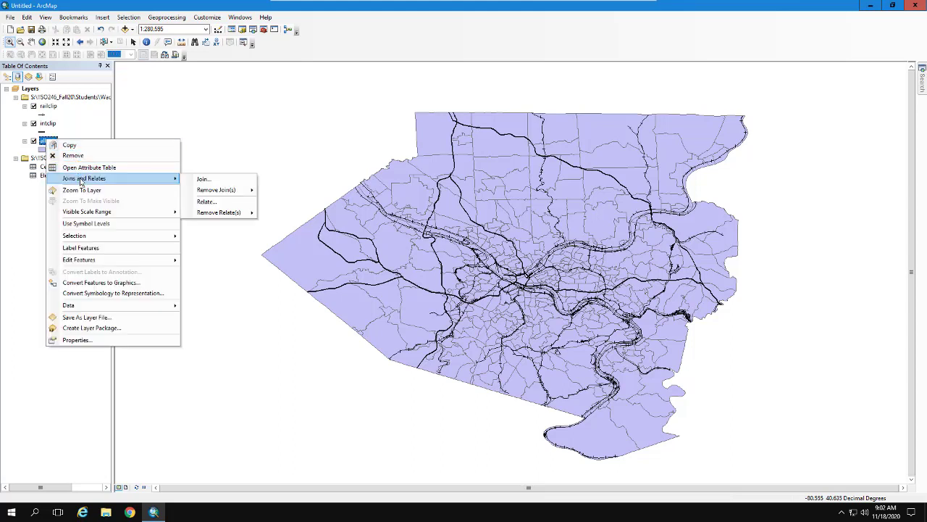
left_click(200, 180)
left_click(484, 191)
scroll(480, 263, "down", 10)
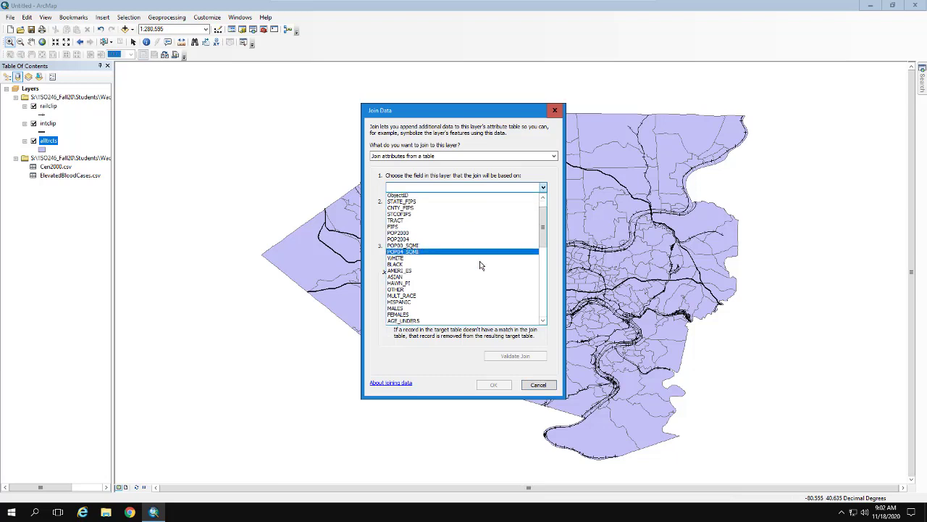
left_click(403, 246)
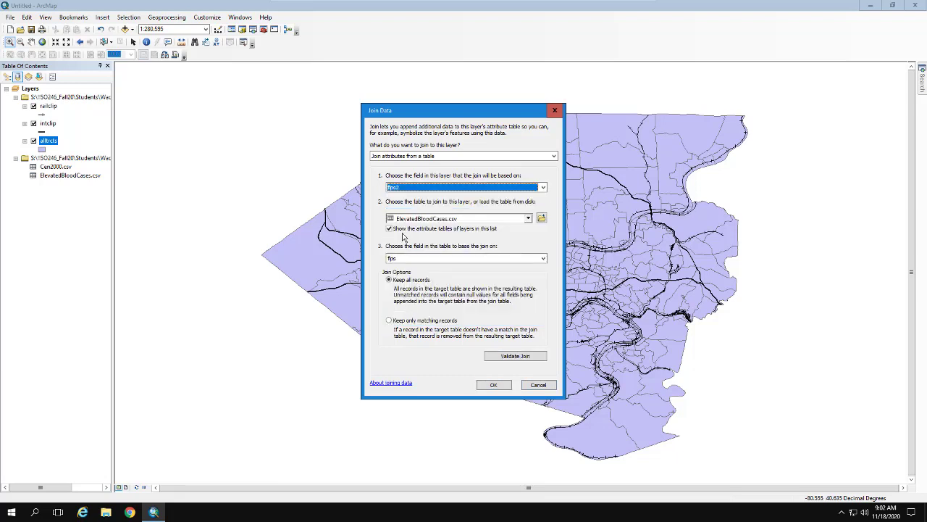
left_click(492, 385)
Open the alltrcts attribute table and examine the fields joined from the census and blood case tables
right_click(51, 142)
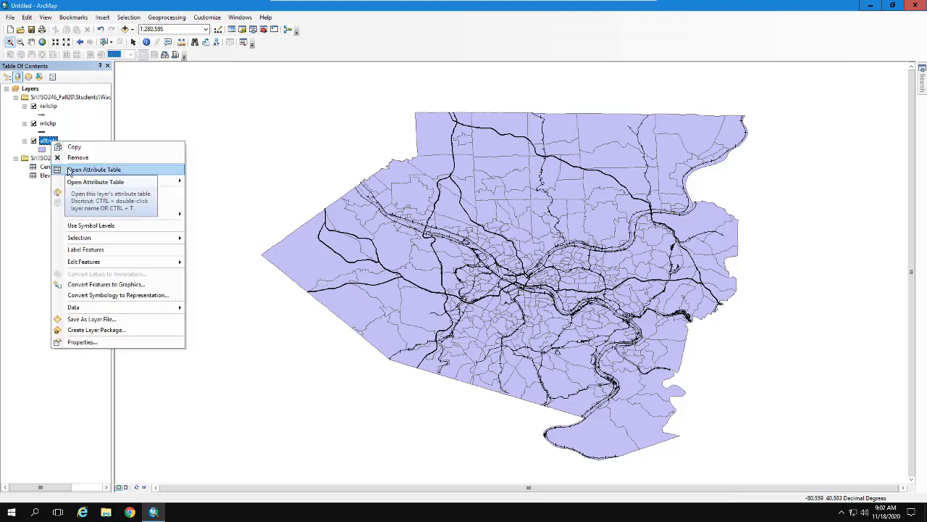
left_click(67, 170)
left_click_drag(270, 354, 769, 364)
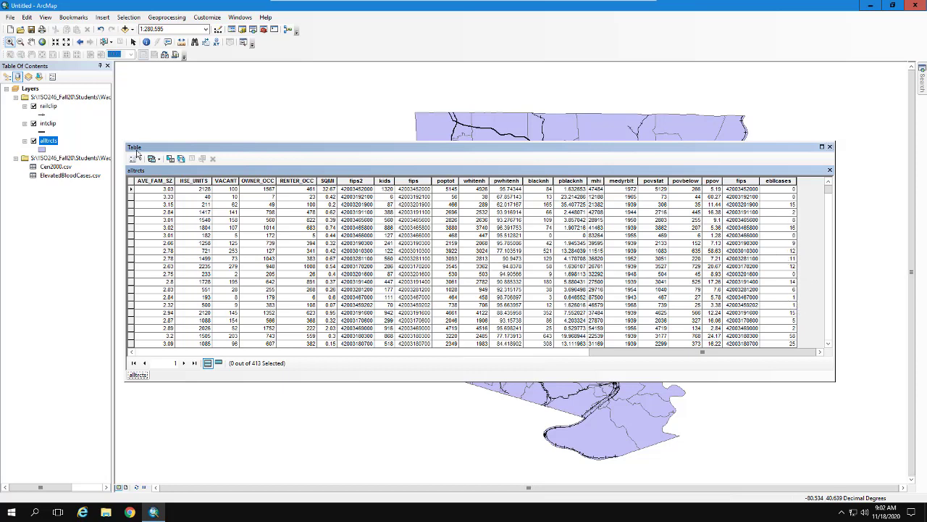
Add a field named pklead of type Double to the alltrcts table
left_click(135, 158)
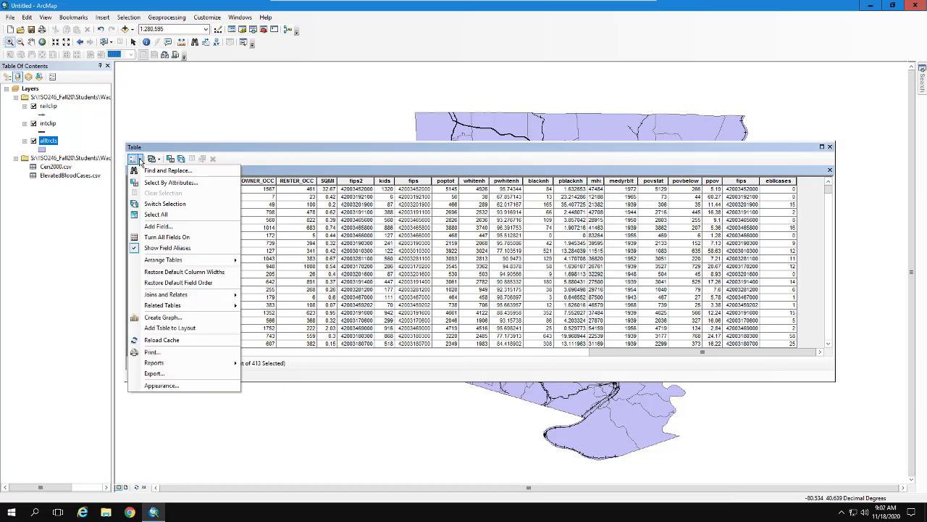
left_click(155, 226)
type("pblead")
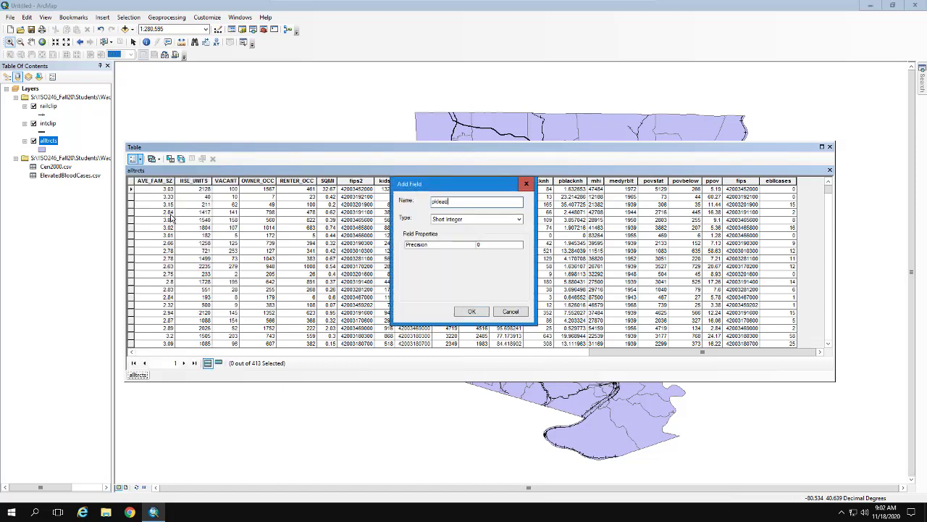
left_click(474, 219)
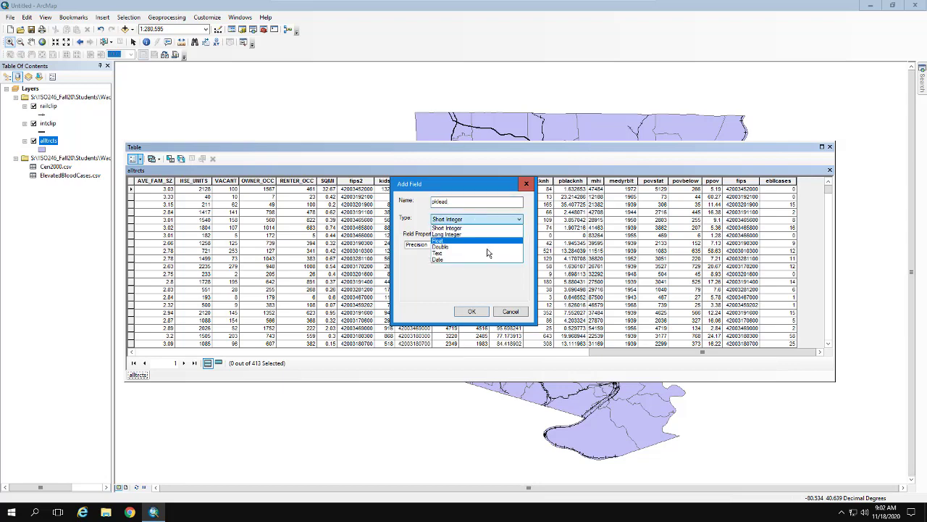
left_click(466, 252)
left_click(471, 312)
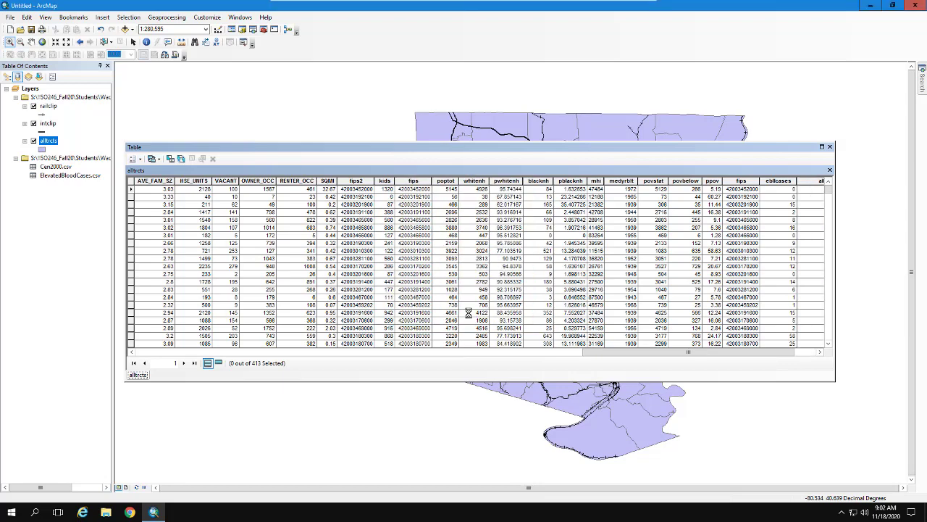
left_click_drag(710, 352, 776, 362)
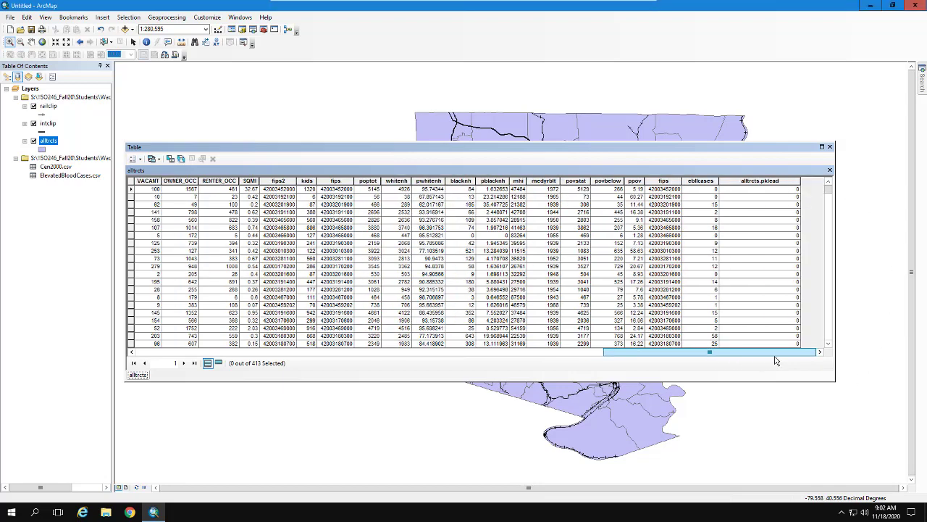
Calculate the pklead field as 100 times ElevatedBloodCases.csv.ebllcases divided by alltrcts.kids and close the attribute table
left_click(751, 181)
right_click(756, 185)
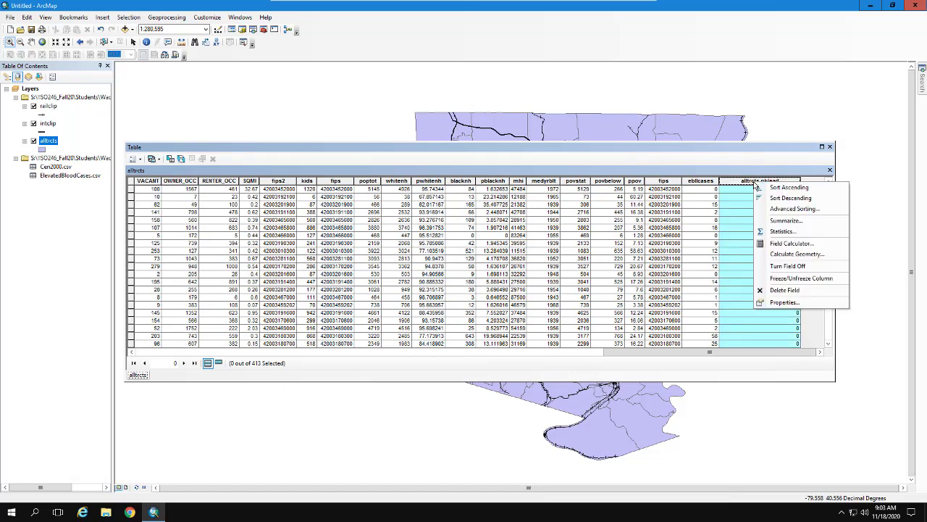
left_click(786, 245)
left_click(453, 279)
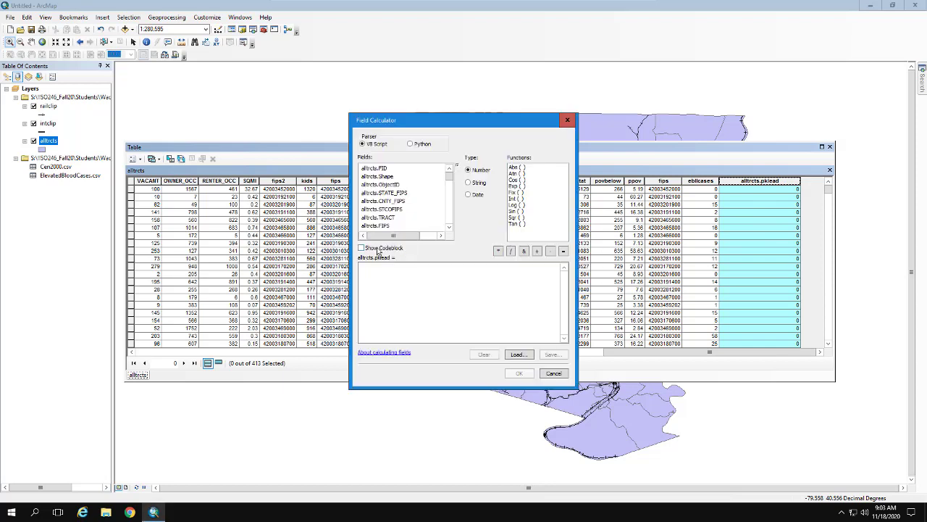
left_click(375, 271)
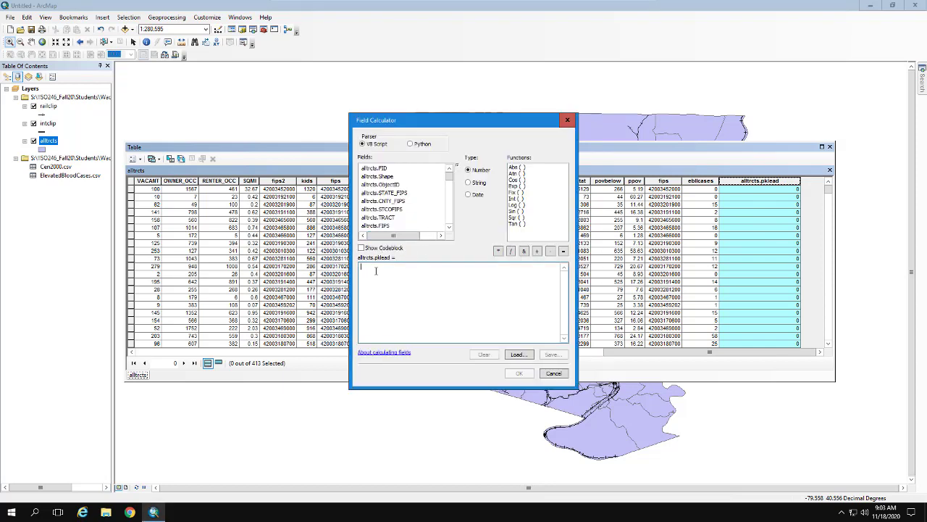
type("100*")
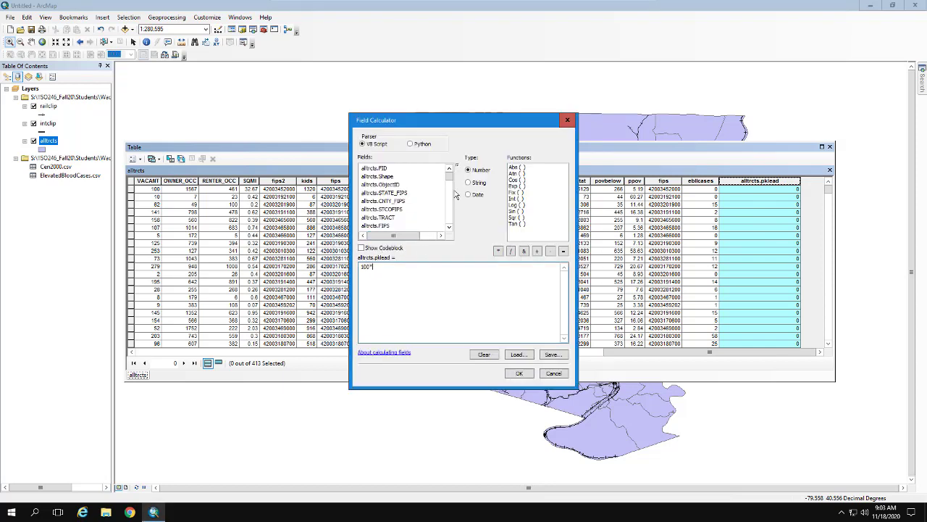
left_click_drag(449, 174, 449, 223)
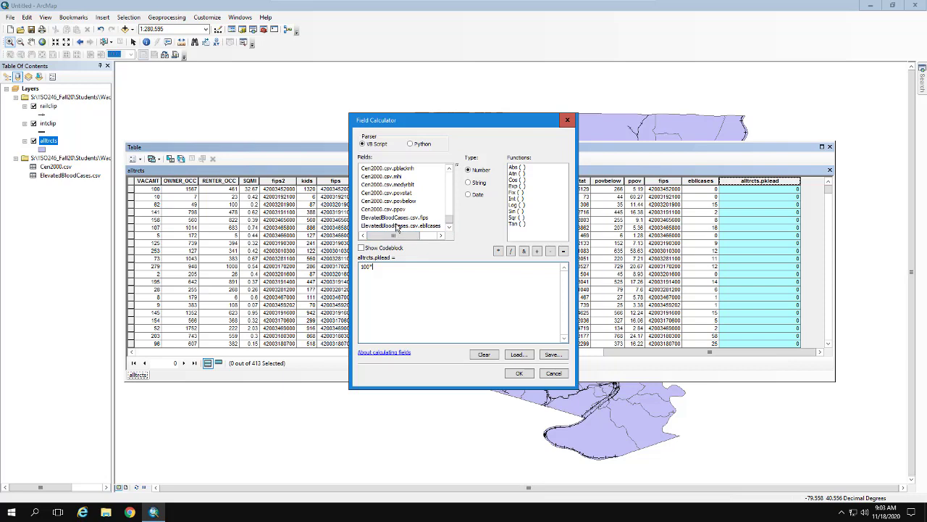
double_click(397, 226)
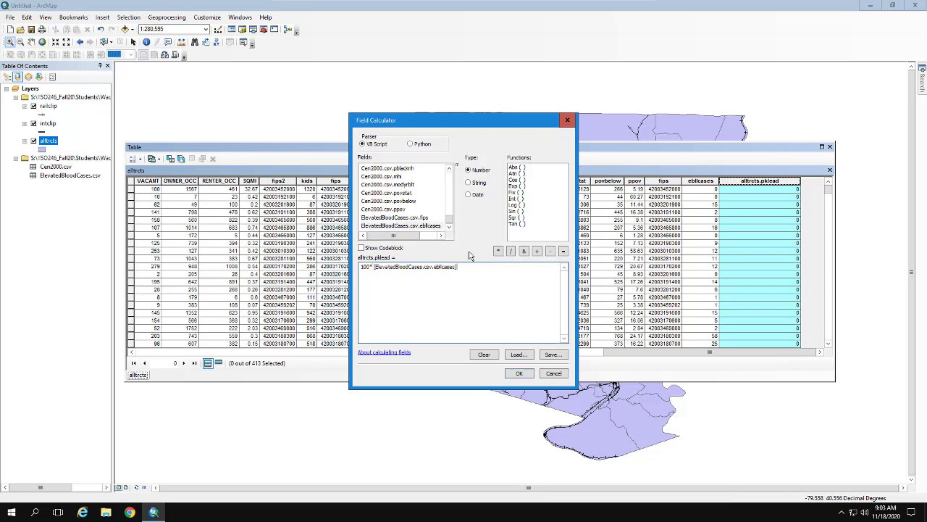
left_click(511, 252)
left_click_drag(450, 219, 449, 210)
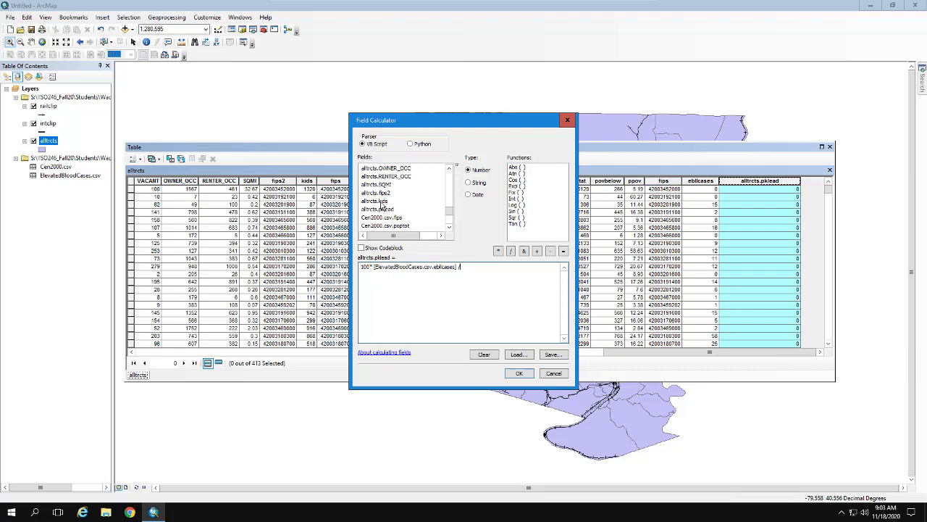
left_click(381, 202)
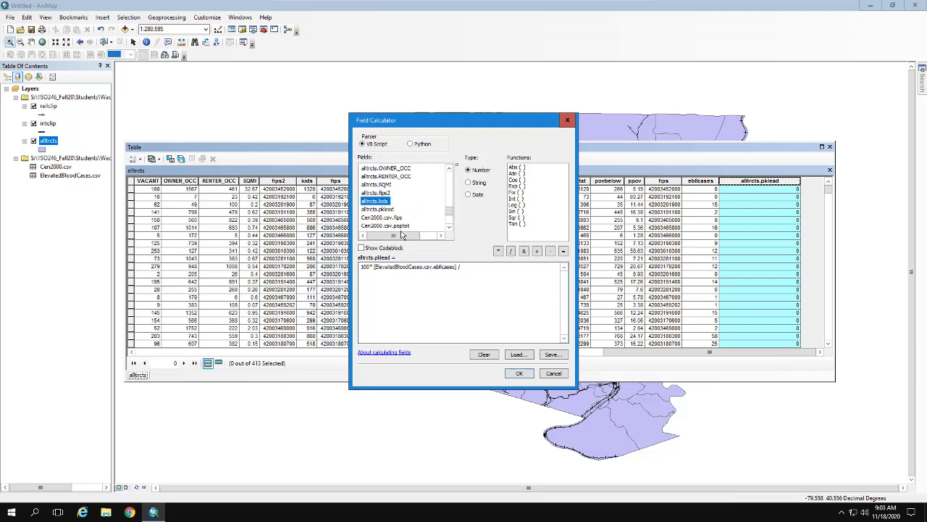
double_click(375, 203)
left_click(520, 373)
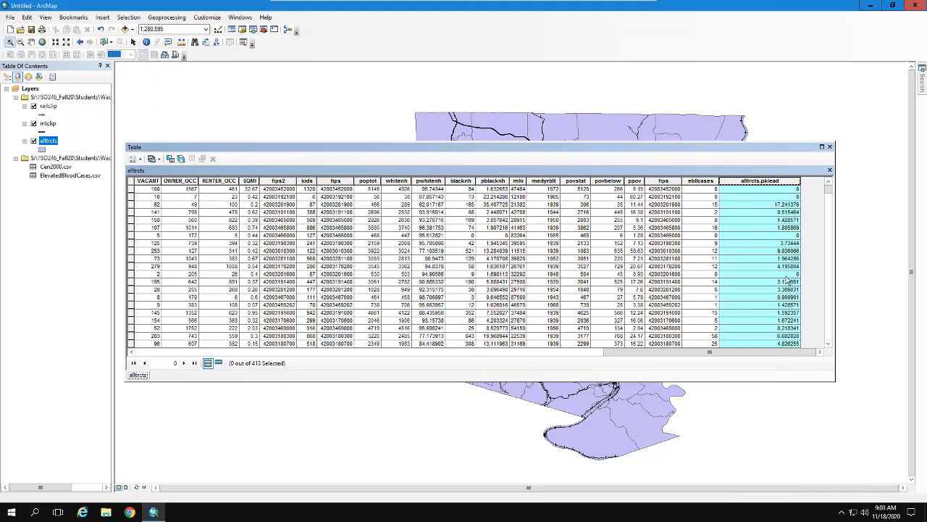
left_click(830, 148)
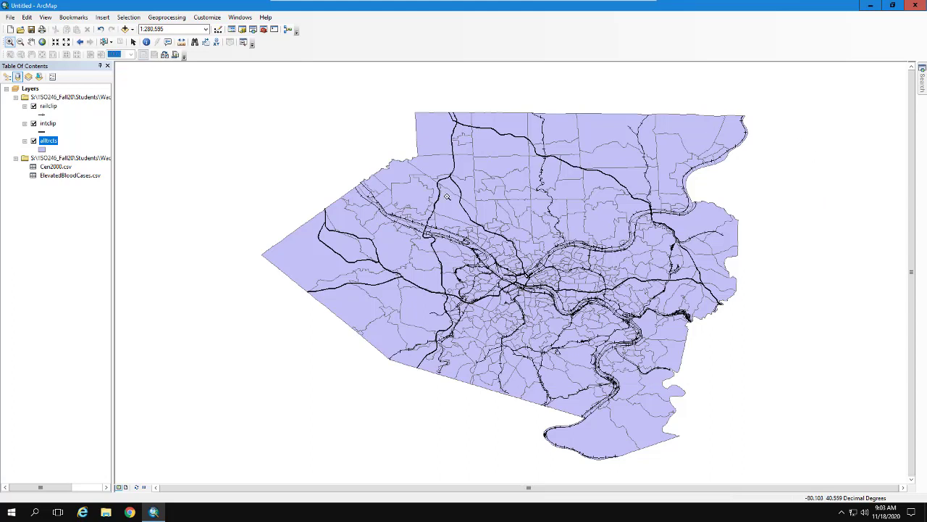
Export all alltrcts features to the GIS_Proj1 folder as the shapefile finaldata.shp and add it to the map
right_click(48, 144)
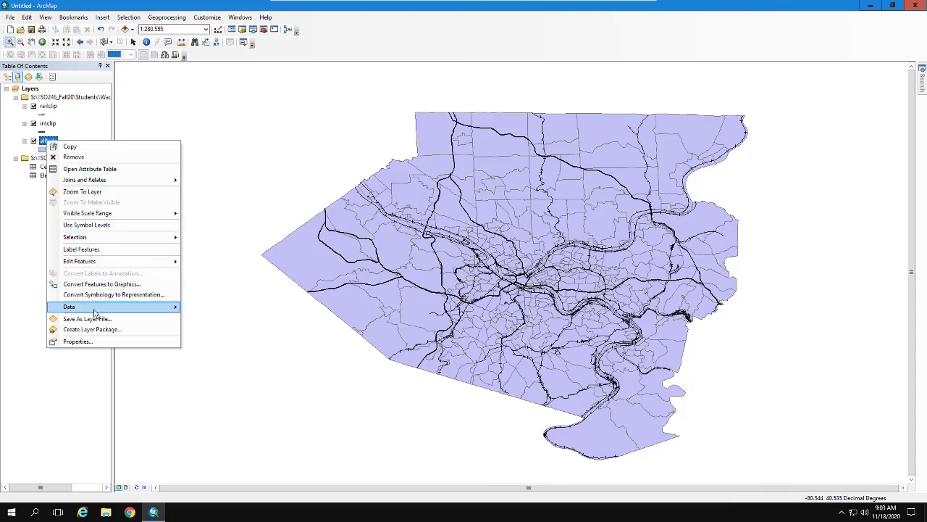
mouse_move(172, 308)
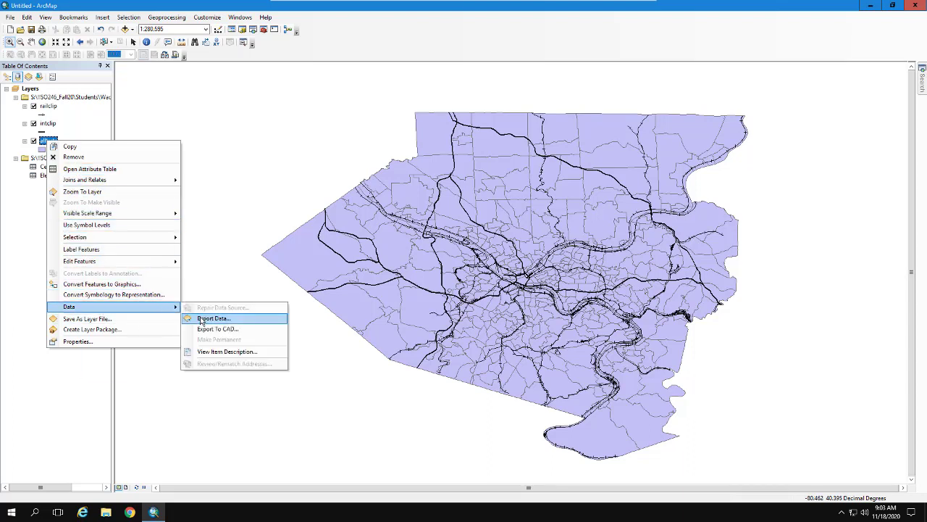
left_click(201, 320)
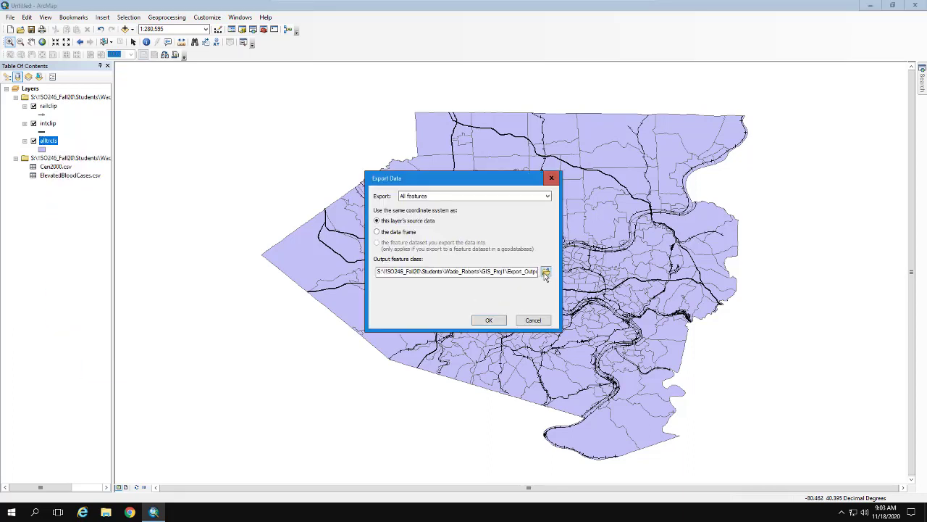
left_click(545, 272)
left_click(427, 192)
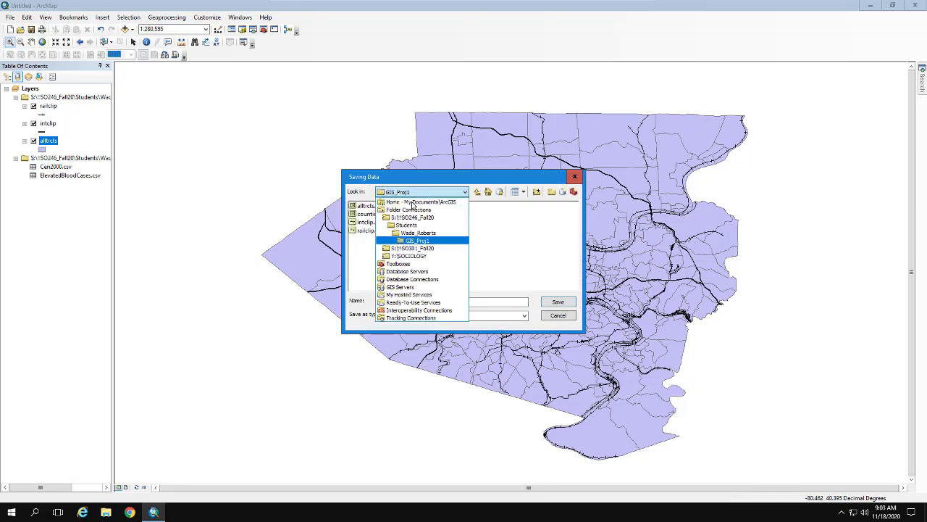
left_click(411, 240)
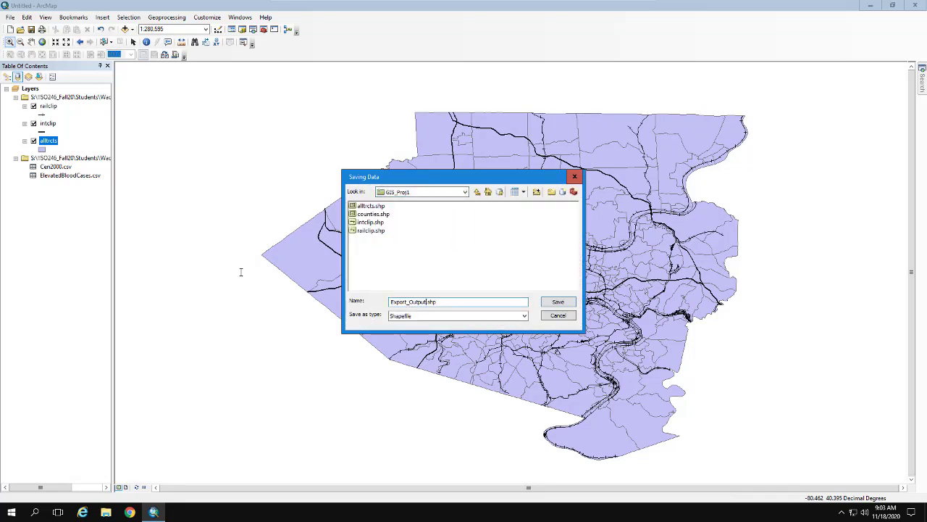
key("shift+Home")
type("fina")
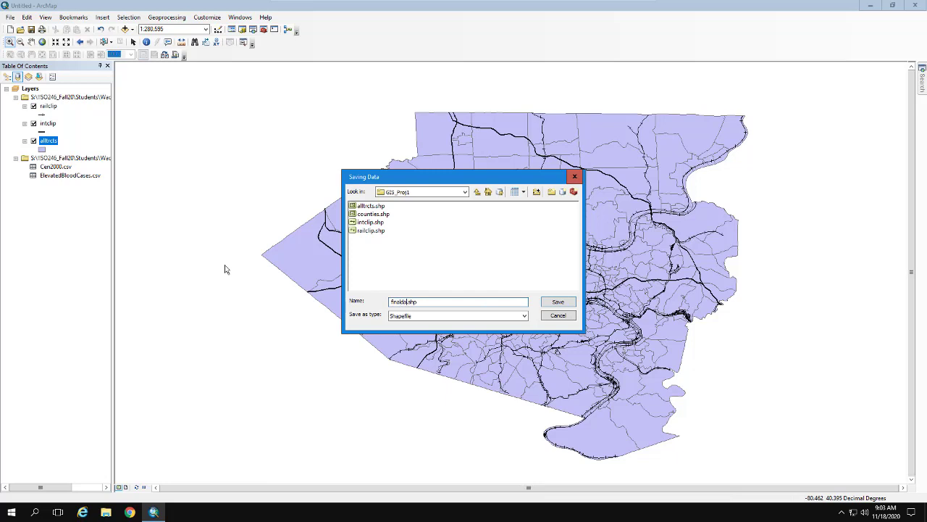
left_click(558, 303)
left_click(484, 321)
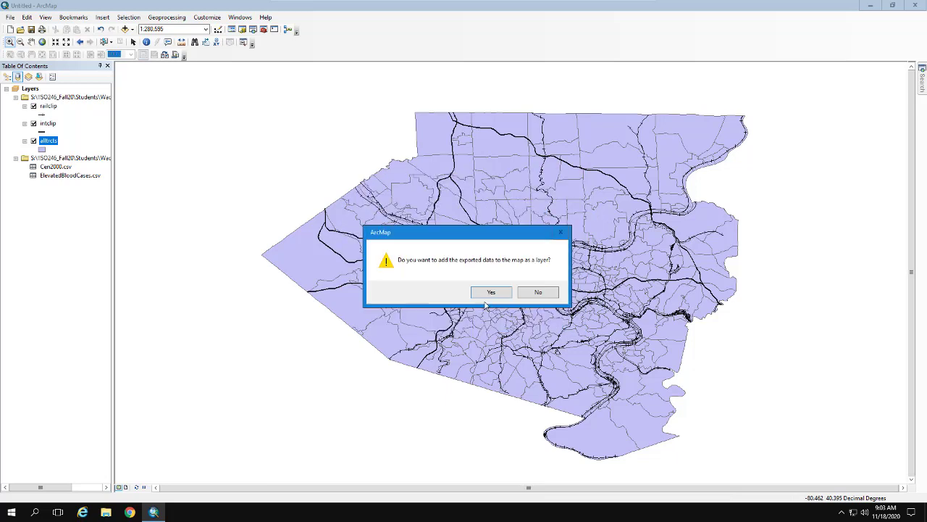
left_click(488, 296)
Remove the alltrcts layer and the Cen2000.csv and ElevatedBloodCases.csv tables from the map
right_click(45, 159)
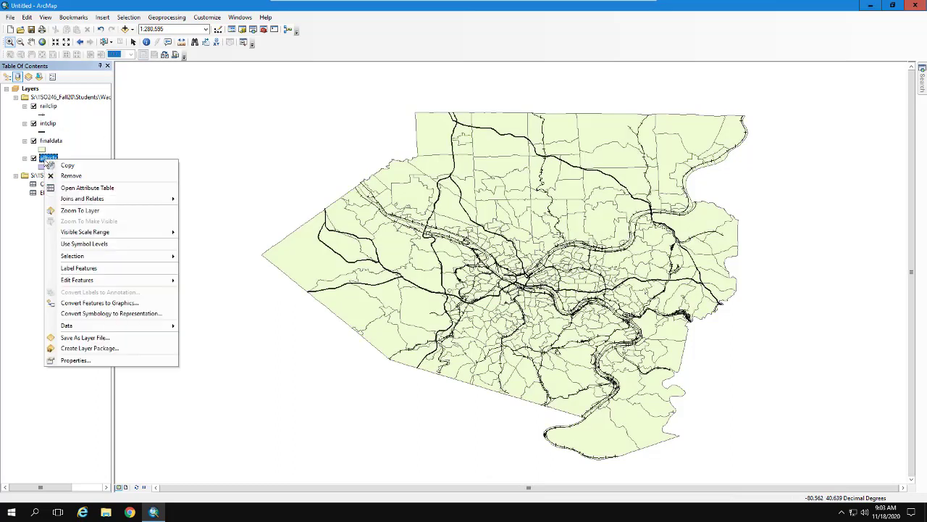
left_click(65, 177)
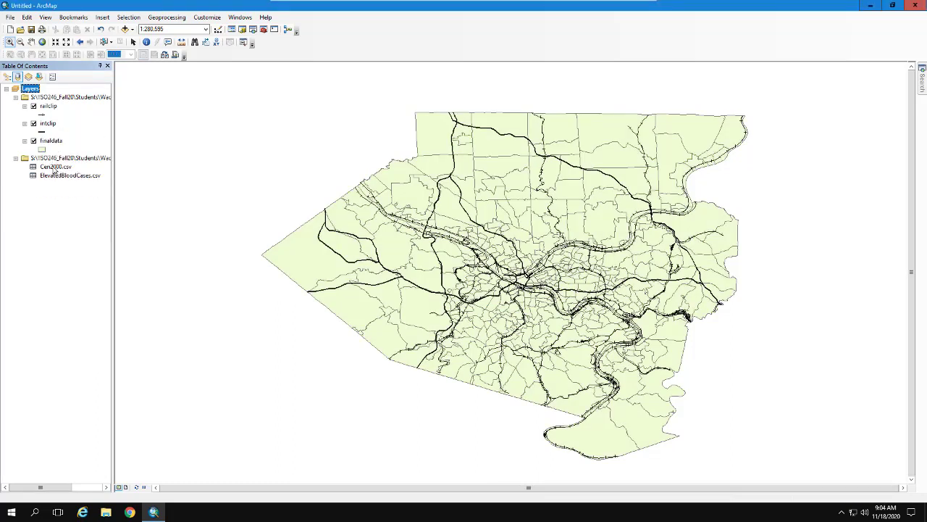
right_click(55, 169)
left_click(69, 188)
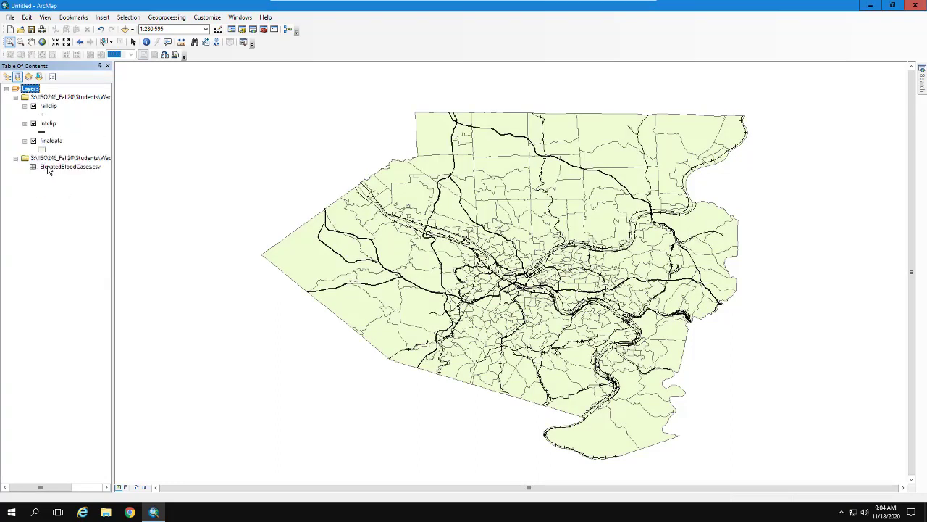
right_click(48, 170)
left_click(69, 197)
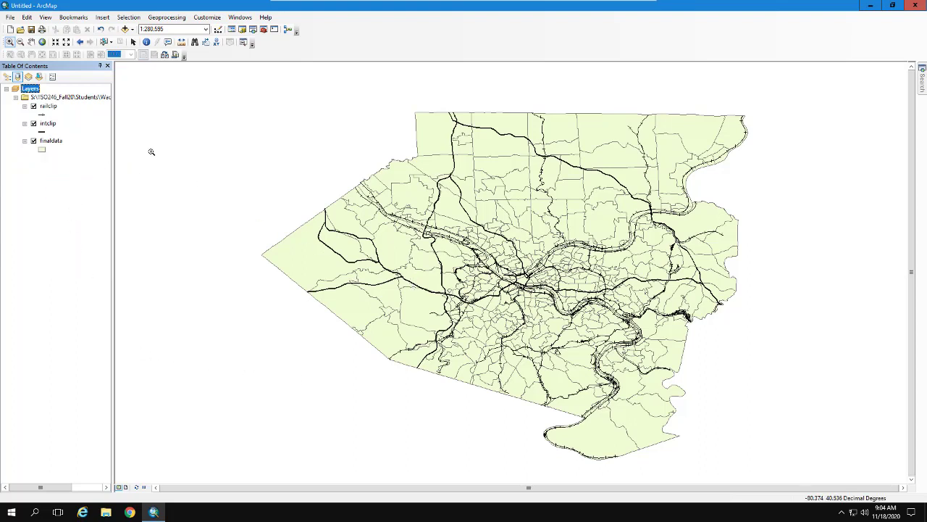
Copy the finaldata layer and paste four duplicates of it into the Layers data frame
right_click(52, 142)
left_click(85, 149)
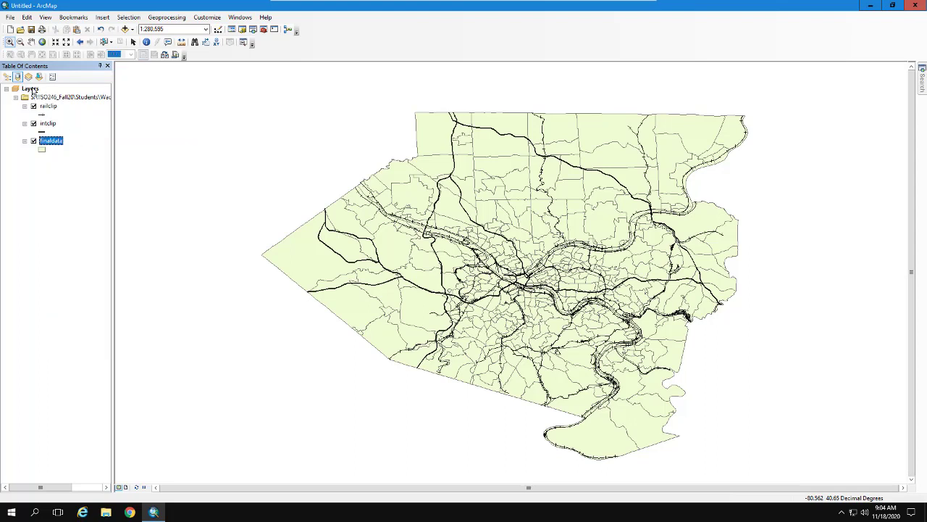
right_click(32, 90)
left_click(81, 137)
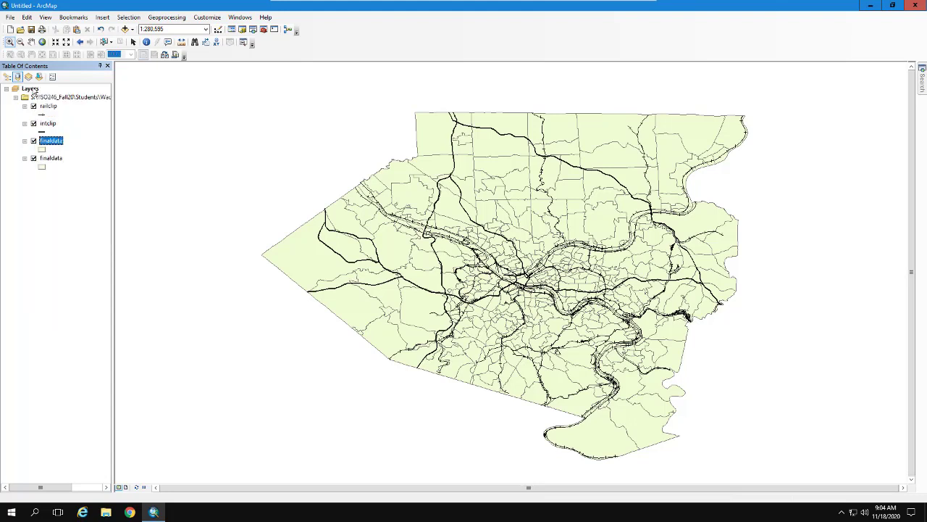
right_click(34, 92)
left_click(62, 135)
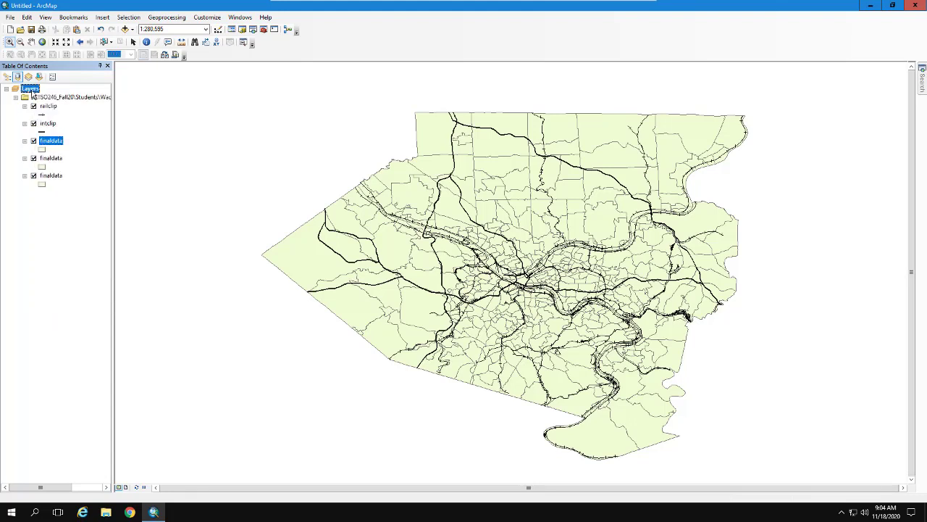
right_click(32, 92)
left_click(62, 137)
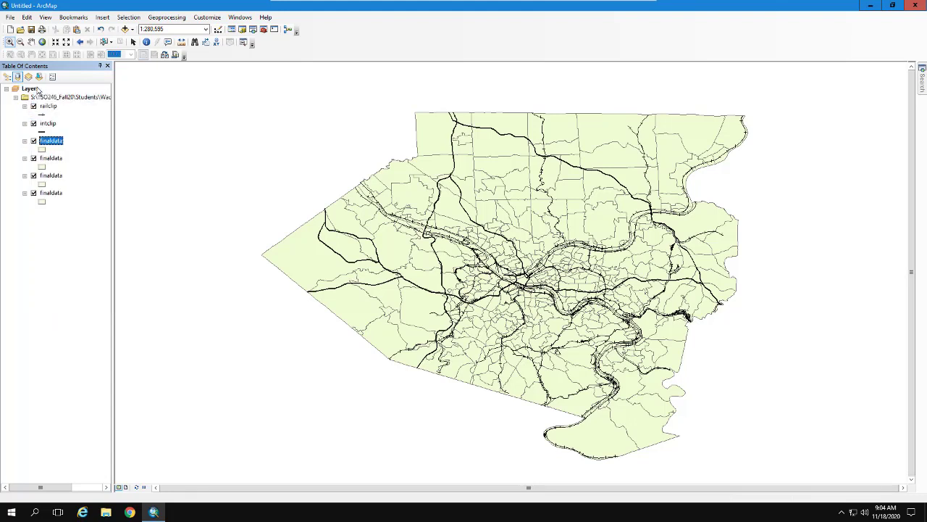
right_click(34, 91)
left_click(62, 137)
Symbolize the topmost finaldata layer with graduated colors based on the pklead field, using 4 classes
left_click(50, 144)
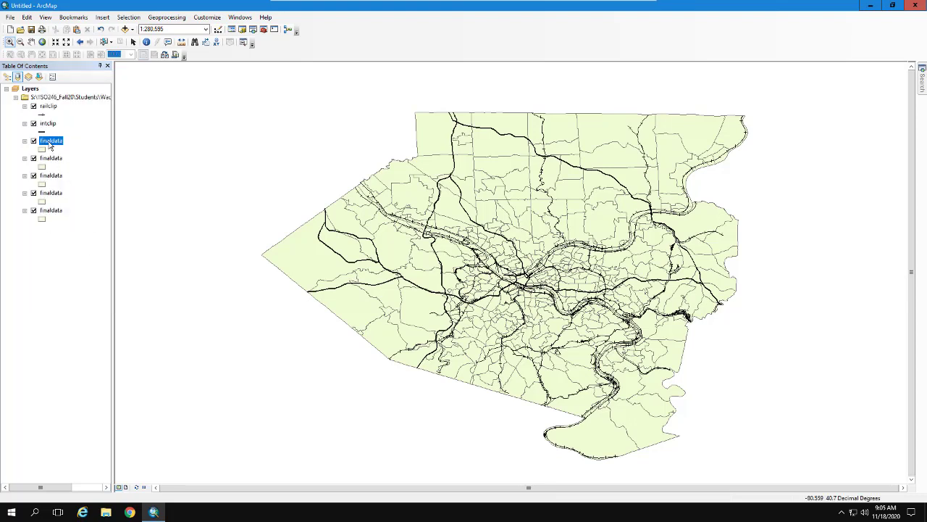
double_click(51, 143)
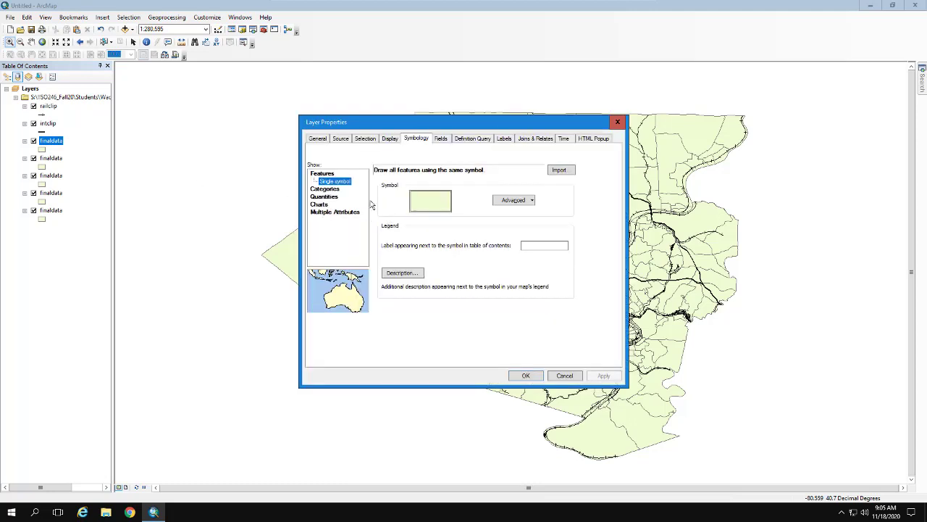
left_click(325, 197)
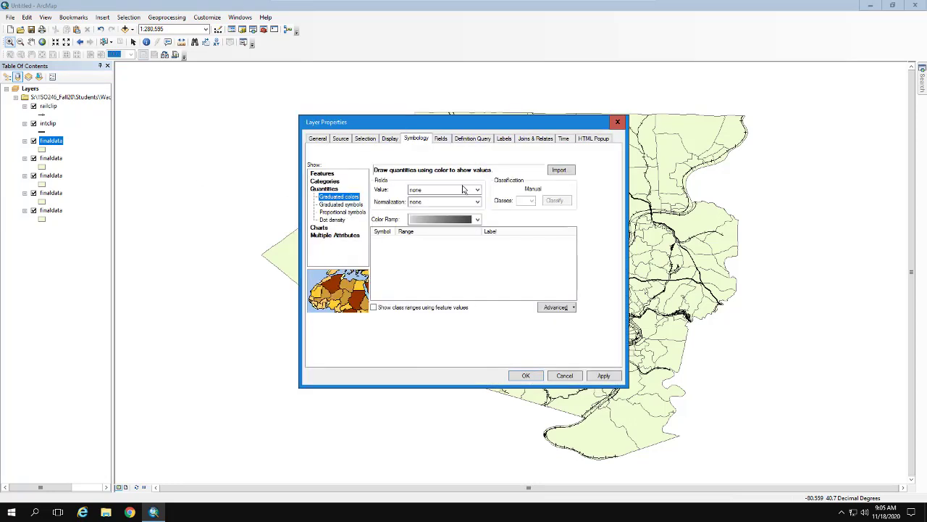
left_click(477, 189)
left_click_drag(474, 246, 477, 310)
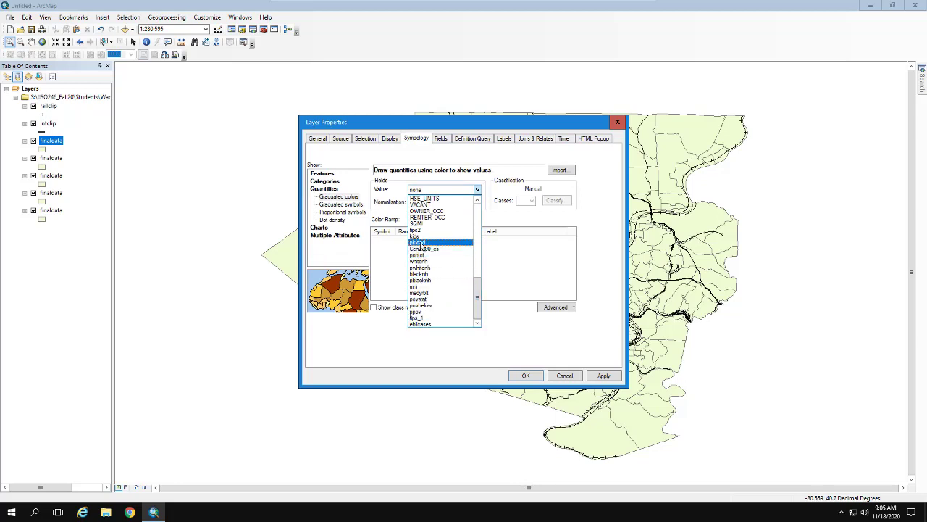
left_click(420, 243)
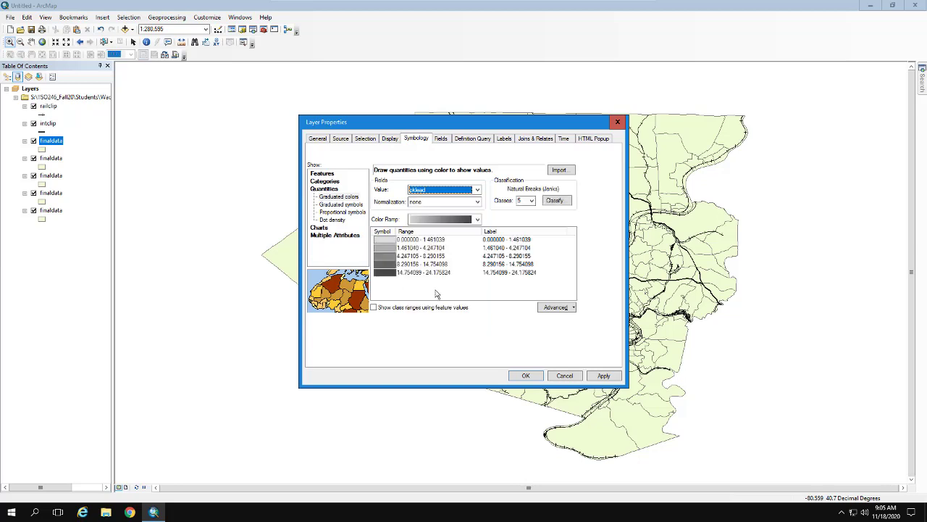
left_click(531, 201)
left_click(524, 217)
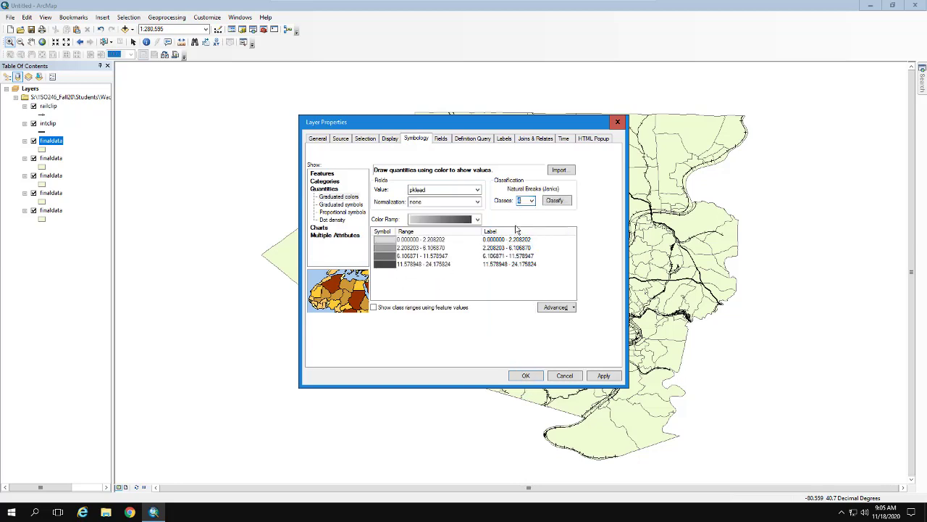
left_click(527, 375)
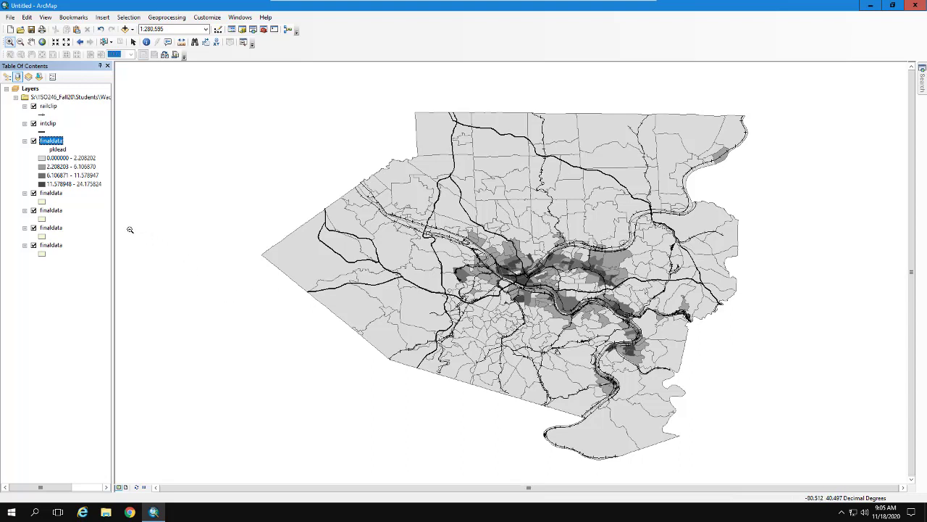
Hide the pklead finaldata layer and symbolize the second finaldata layer with graduated colors based on pblacknh, using 4 classes
left_click(33, 141)
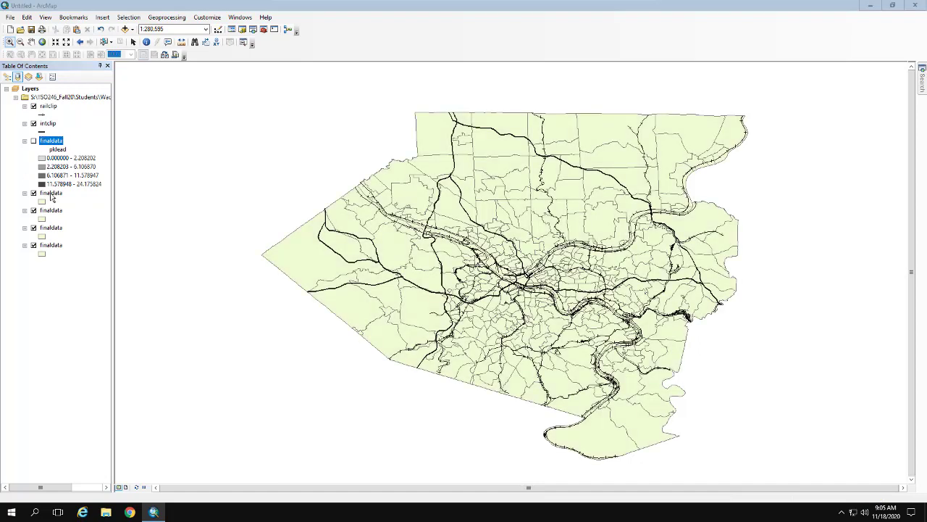
double_click(51, 194)
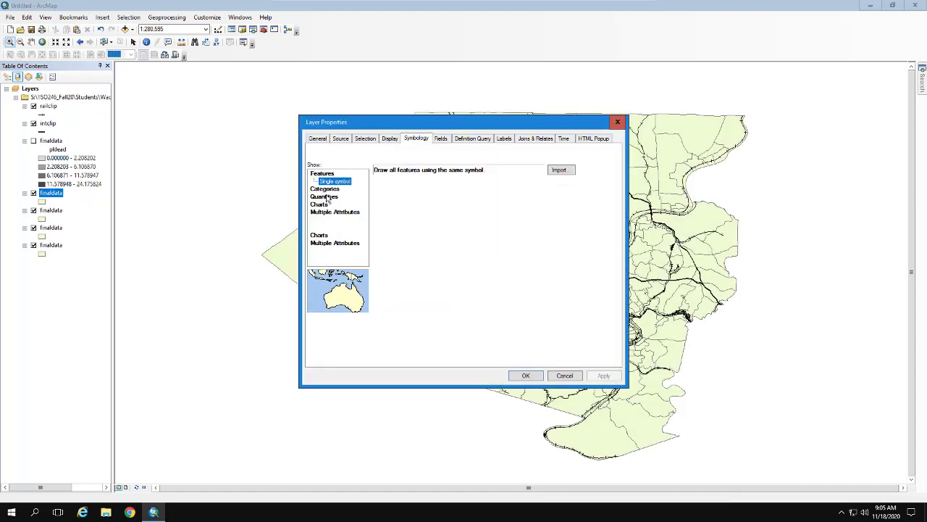
left_click(327, 198)
left_click_drag(478, 218, 479, 312)
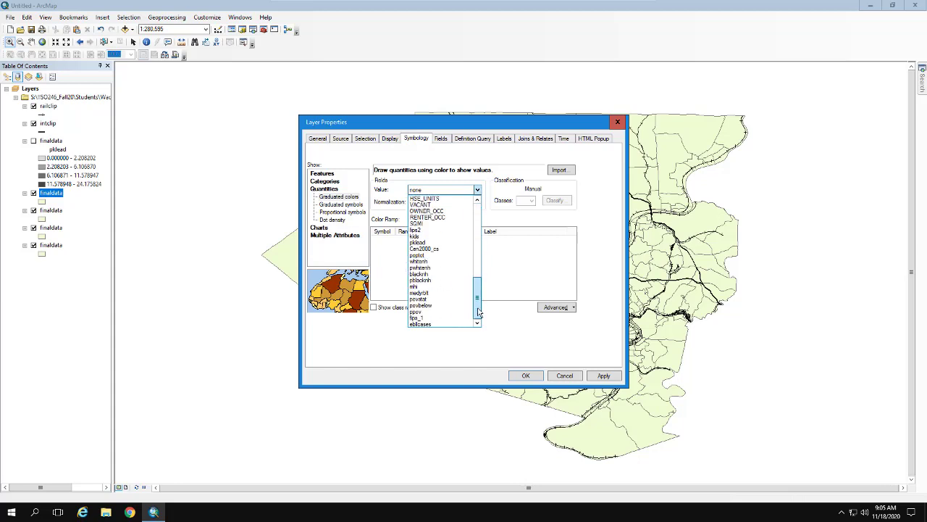
left_click(433, 282)
left_click(531, 201)
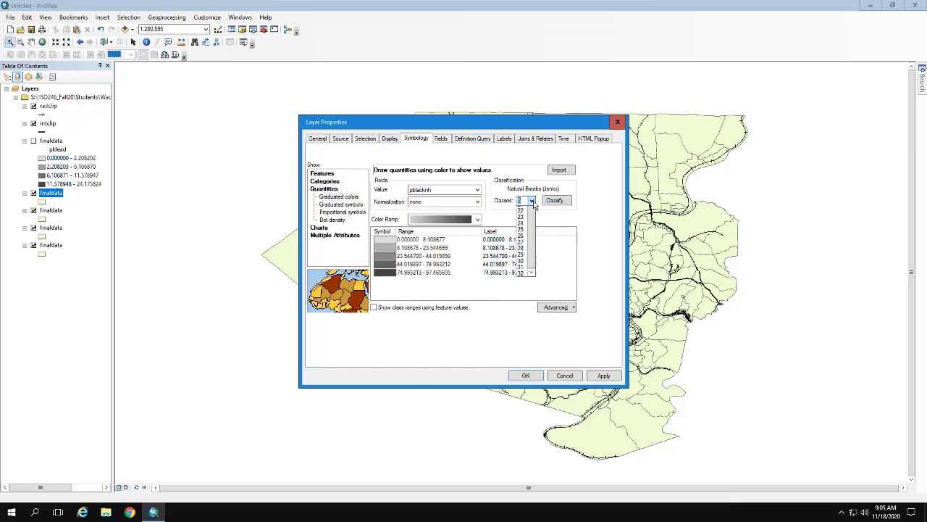
left_click(526, 216)
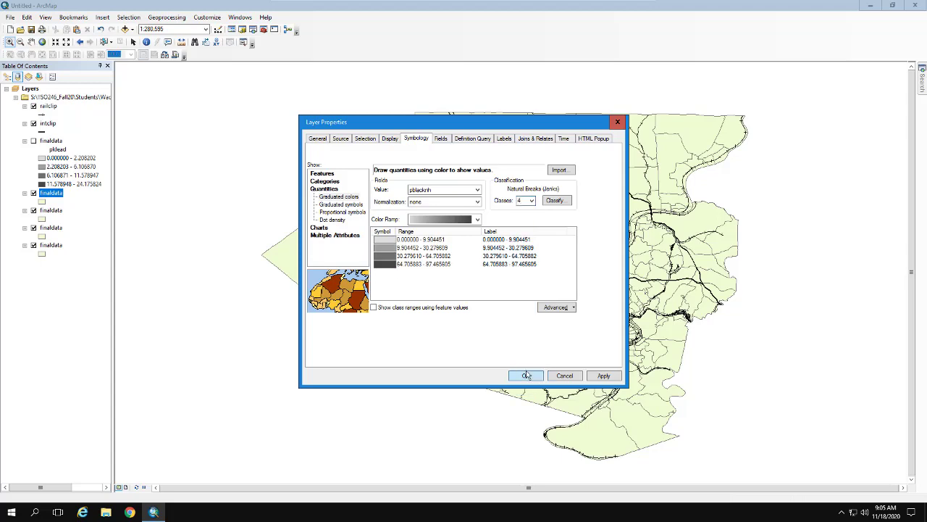
left_click(526, 375)
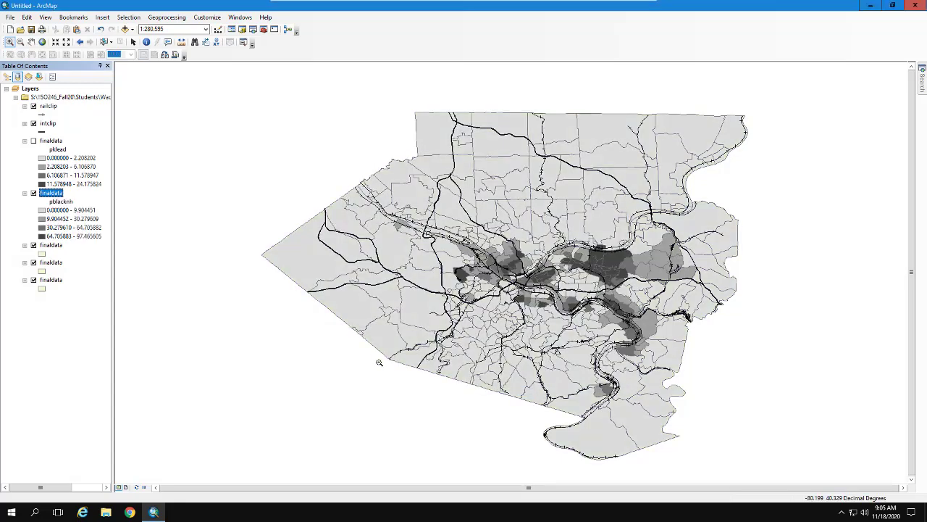
Toggle the pklead layer's visibility to compare its spatial pattern with the pblacknh layer
left_click(34, 142)
left_click(34, 141)
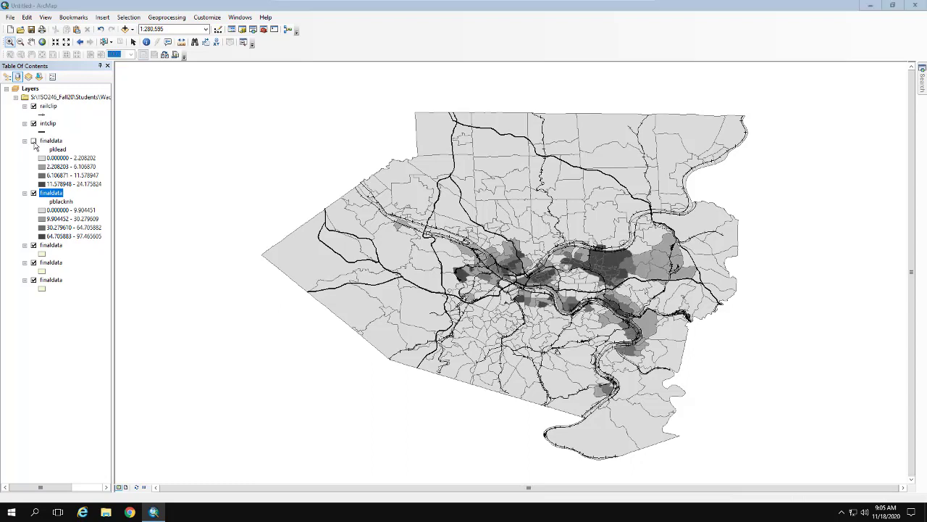
left_click(33, 141)
left_click(34, 141)
left_click(34, 141)
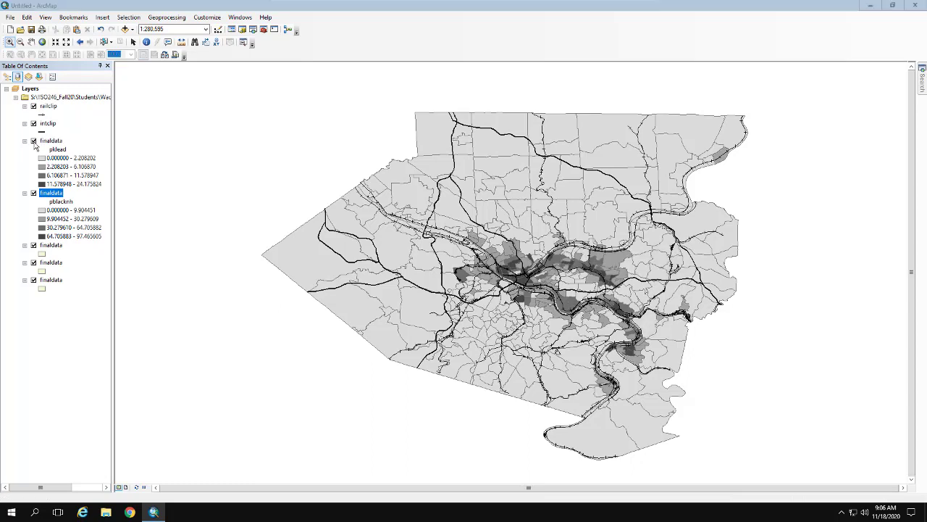
Symbolize the third finaldata layer with graduated colors based on the ppov field, using 4 classes
double_click(55, 244)
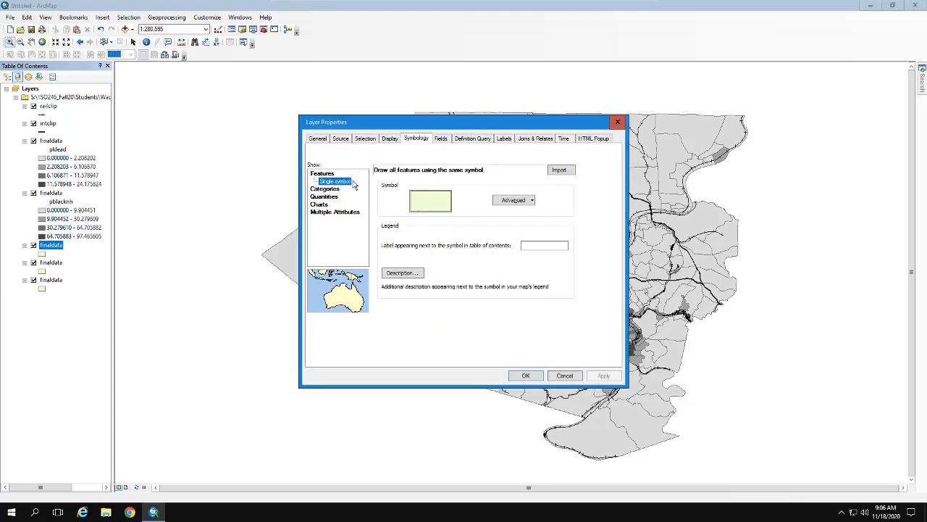
left_click(324, 196)
left_click(478, 190)
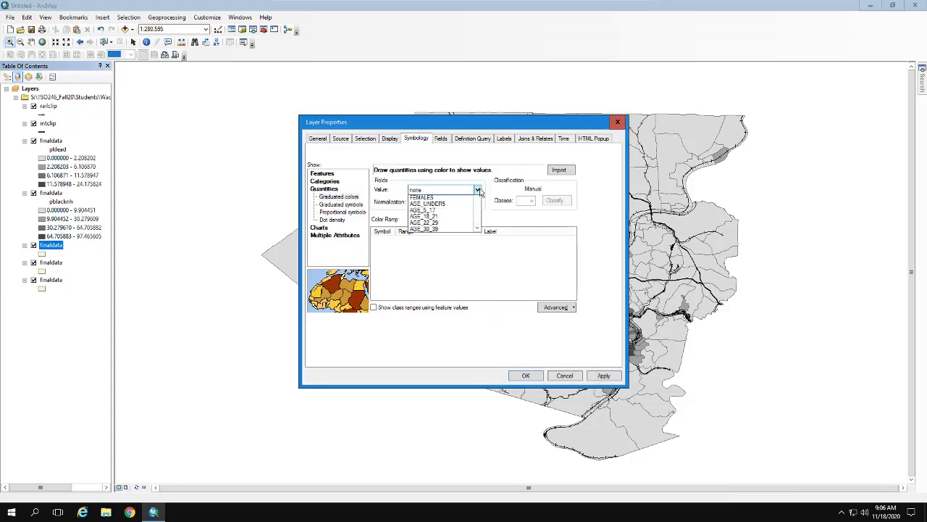
left_click_drag(478, 222, 479, 310)
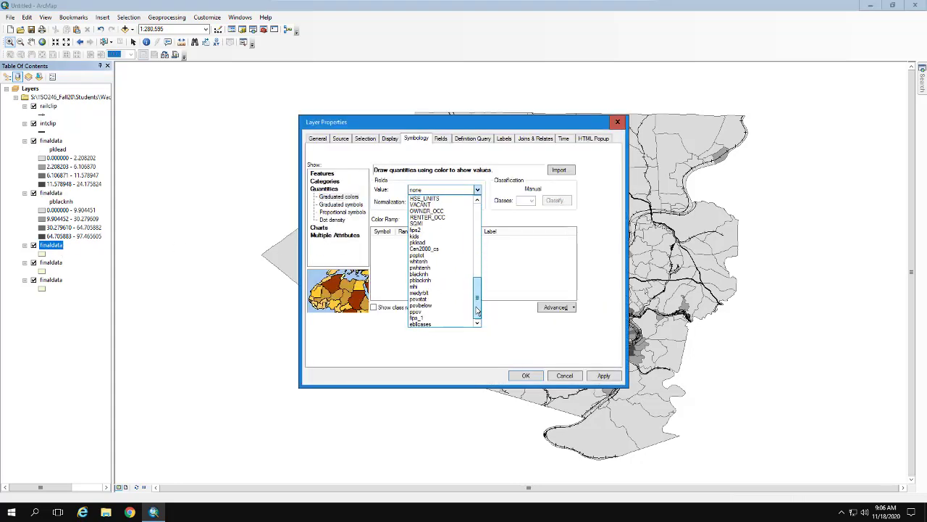
left_click(432, 312)
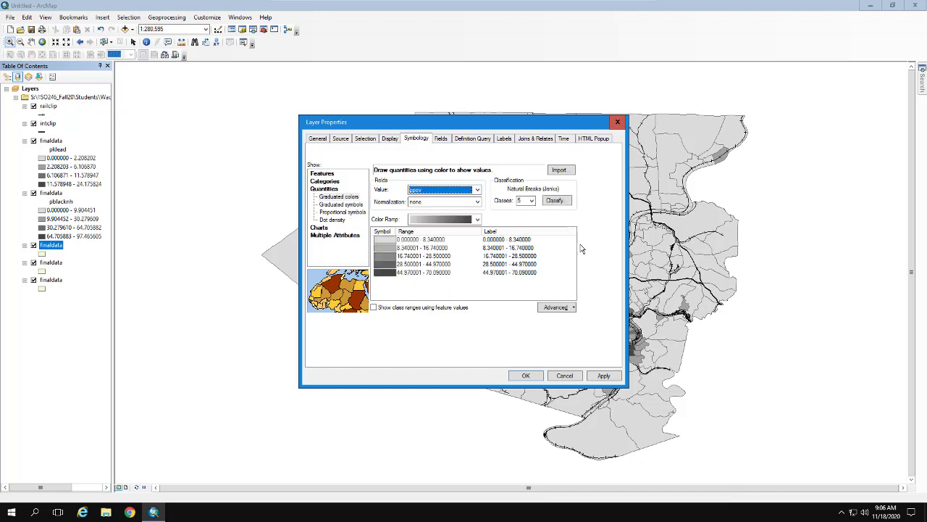
left_click(531, 200)
left_click(523, 219)
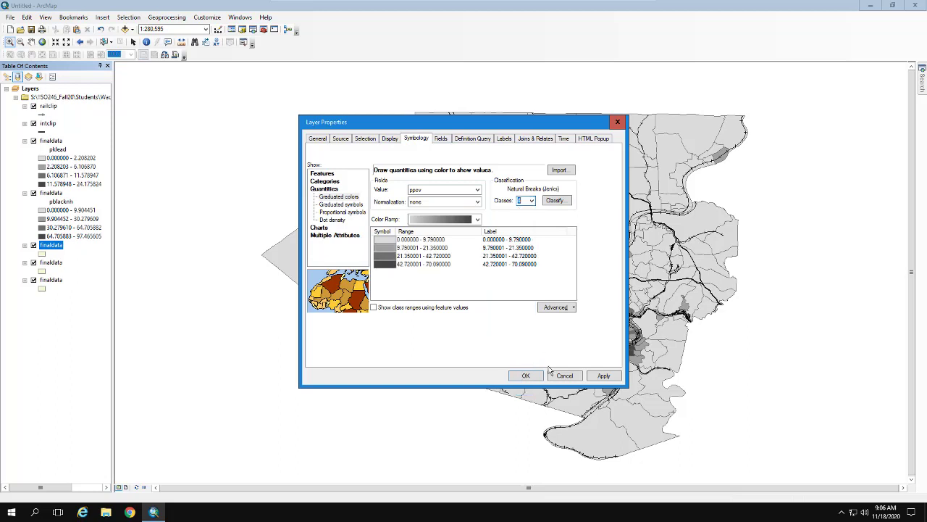
left_click(534, 378)
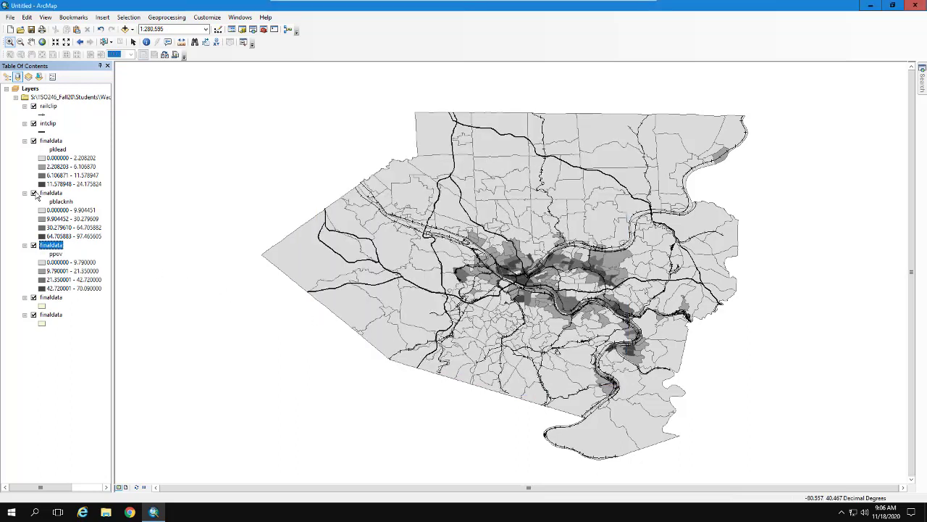
Turn off the pklead and pblacknh layers, comparing their patterns with the ppov layer
left_click(33, 140)
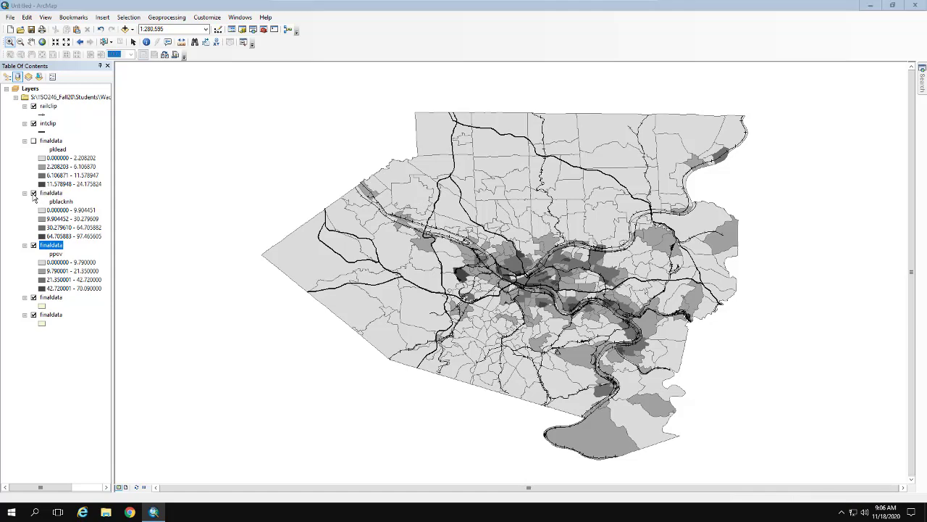
left_click(33, 194)
left_click(34, 194)
left_click(33, 193)
left_click(32, 141)
left_click(33, 142)
left_click(33, 141)
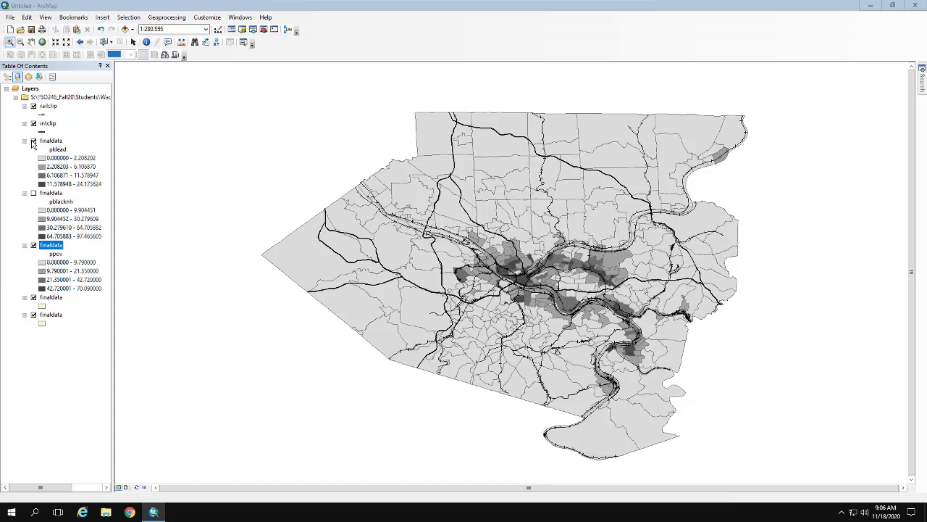
left_click(32, 142)
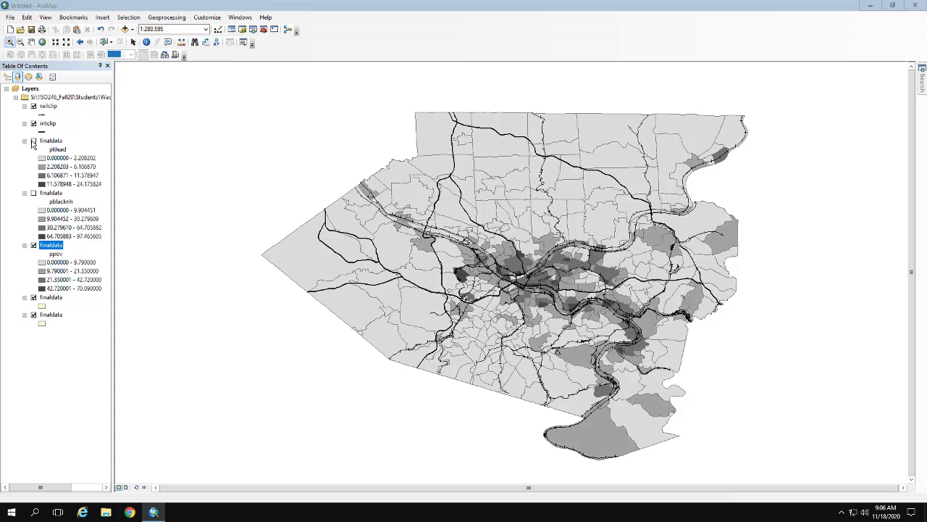
Symbolize the fourth finaldata layer with graduated colors based on medyrblt and flip the symbols so the oldest years are darkest
double_click(52, 298)
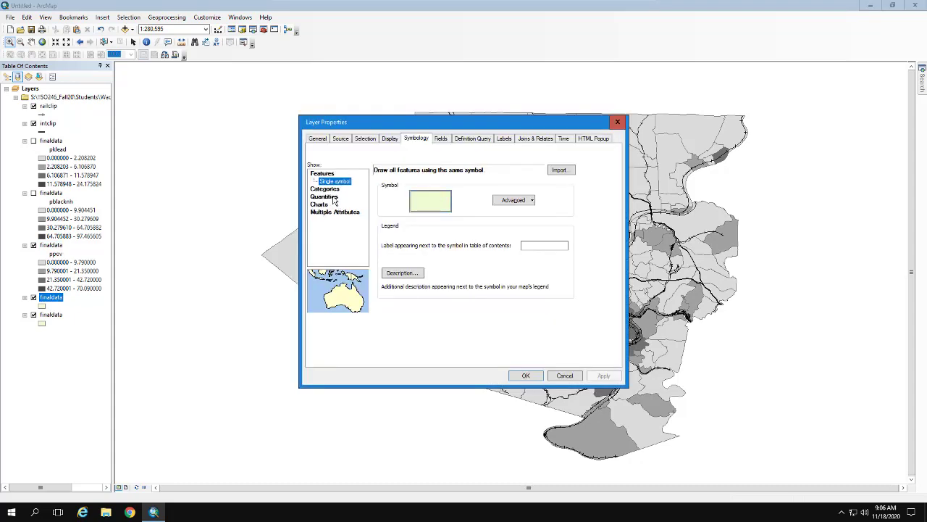
left_click(326, 197)
left_click(441, 190)
left_click_drag(477, 218, 476, 313)
left_click(417, 283)
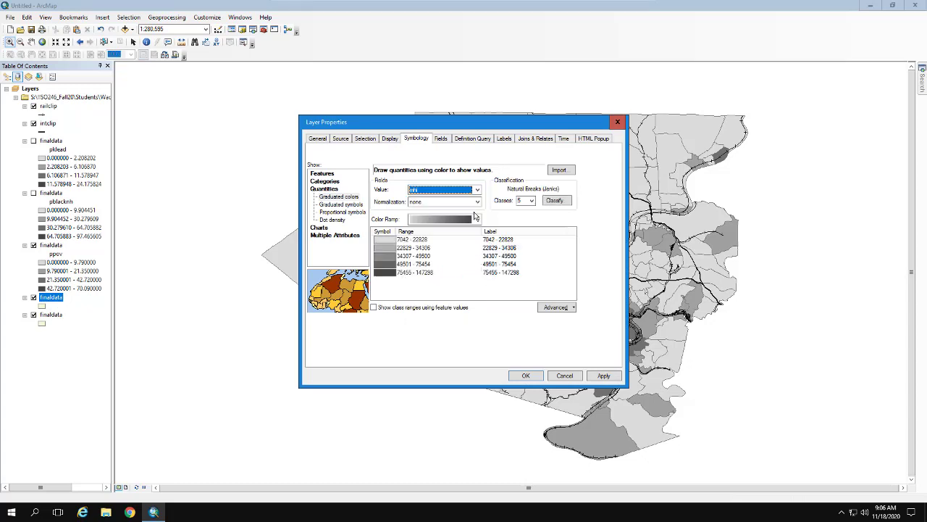
left_click(478, 189)
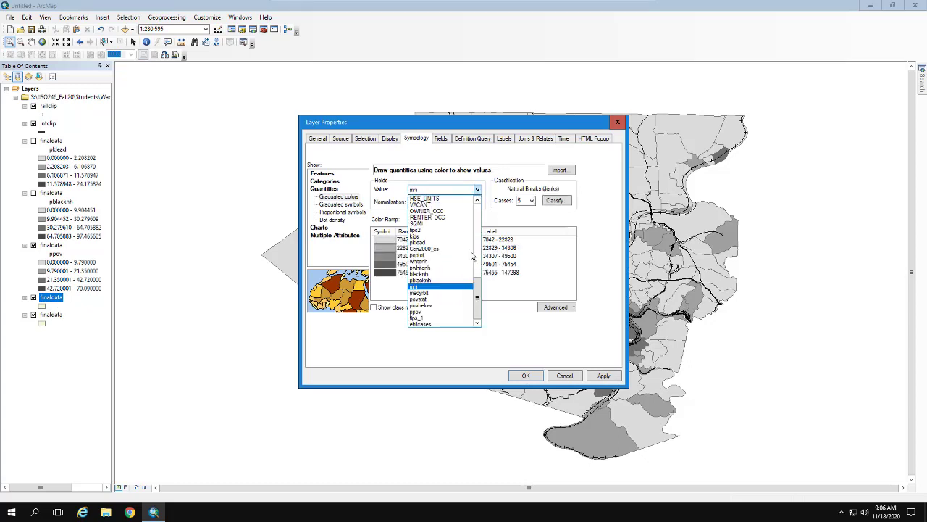
left_click(440, 292)
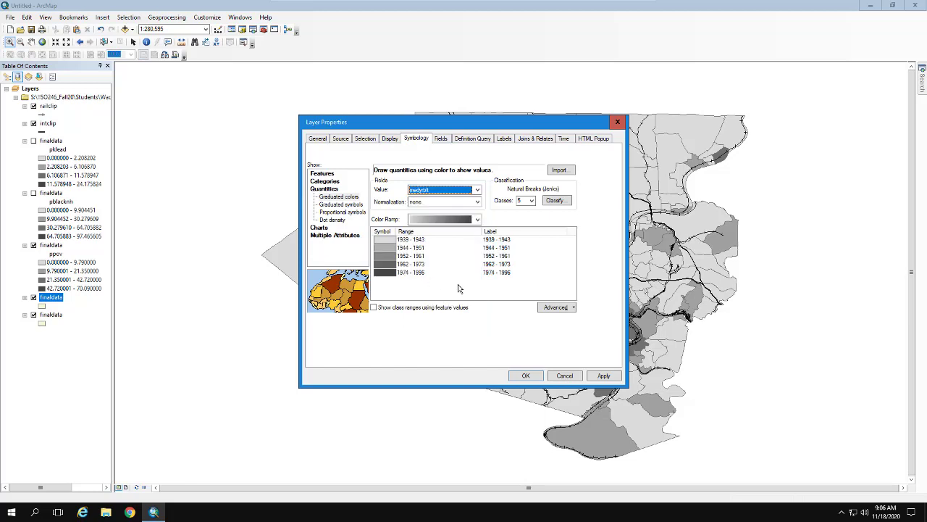
left_click(385, 233)
left_click(417, 242)
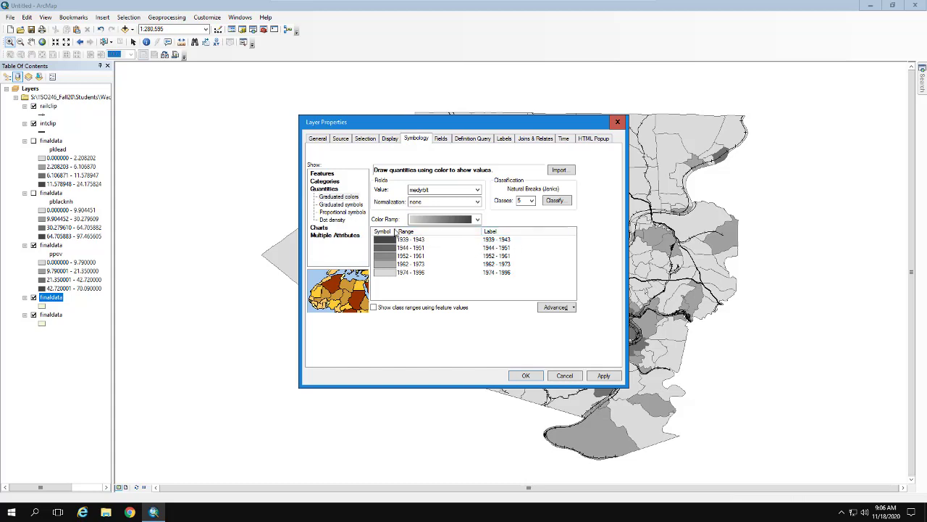
Set the medyrblt classification to 4 classes, apply it, and turn off the ppov layer
left_click(532, 201)
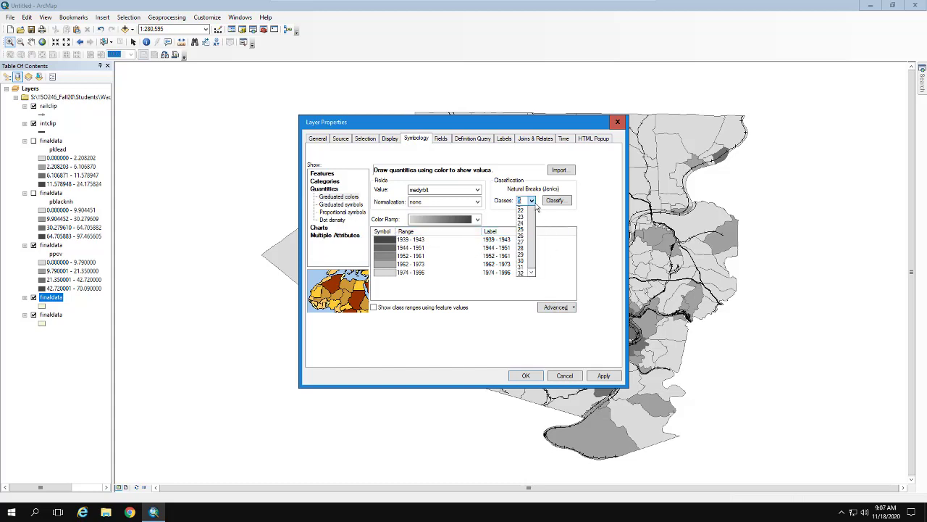
left_click(521, 215)
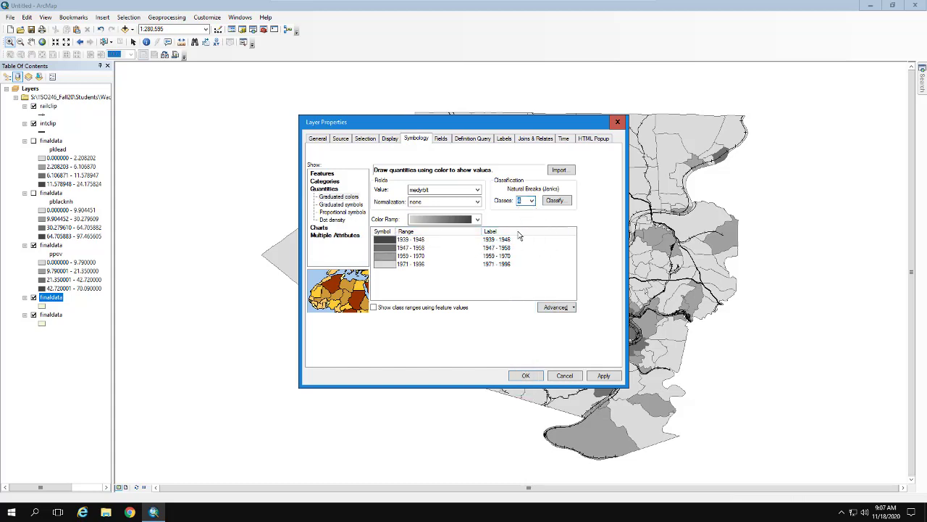
left_click(519, 377)
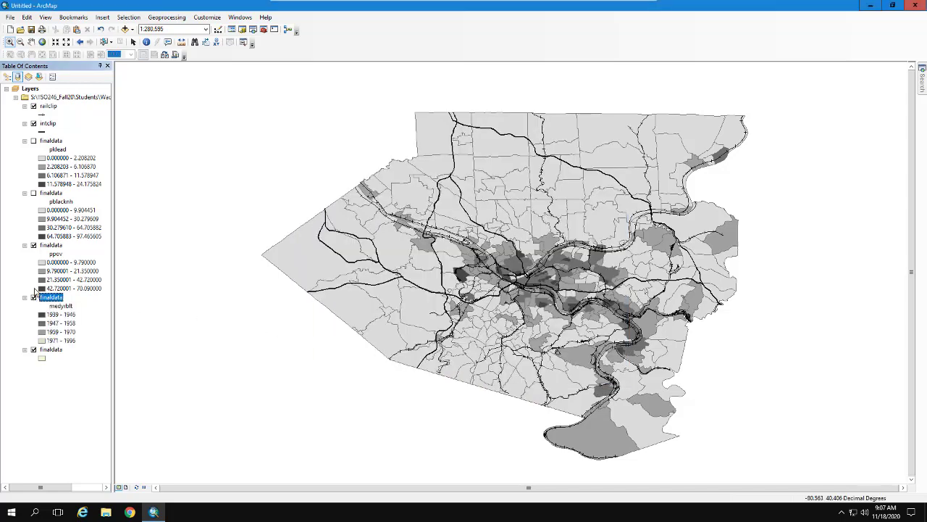
left_click(33, 245)
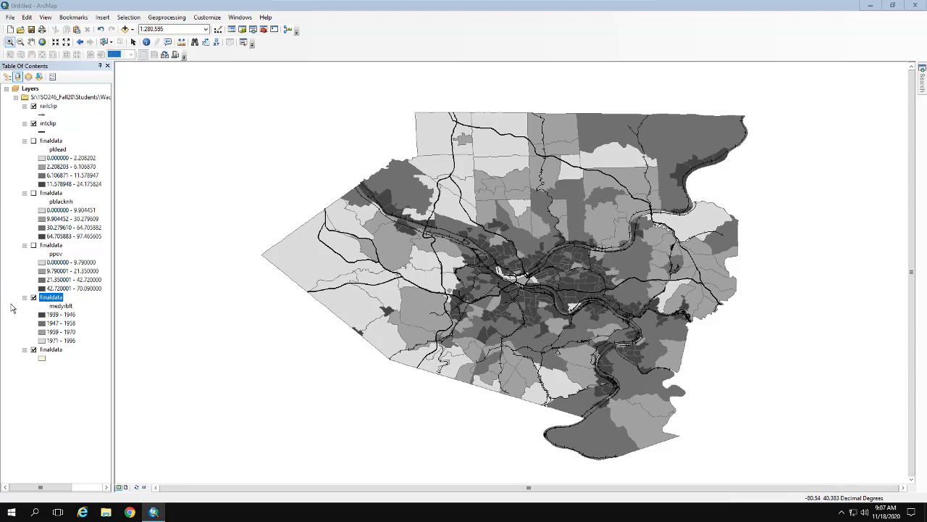
Copy the pklead finaldata layer, paste it into the Layers data frame, and turn on the topmost copy
right_click(56, 145)
left_click(69, 145)
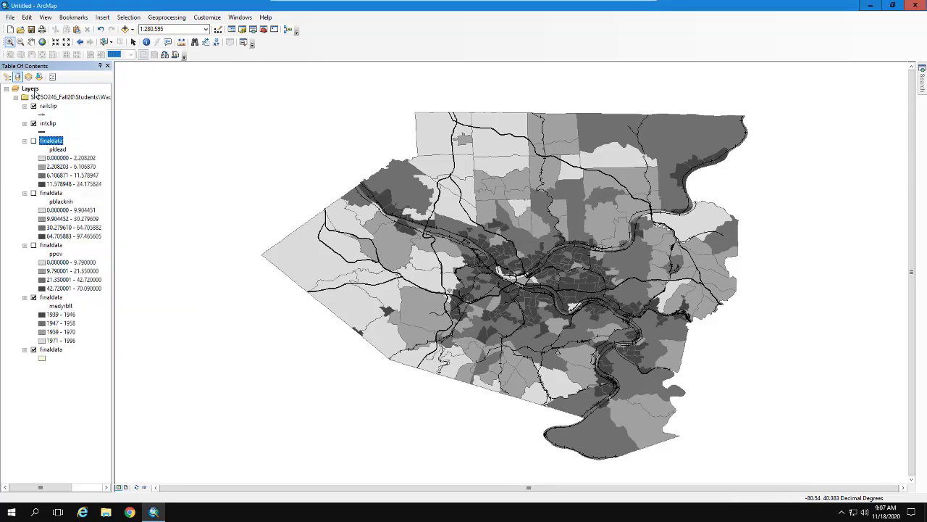
right_click(34, 93)
left_click(68, 139)
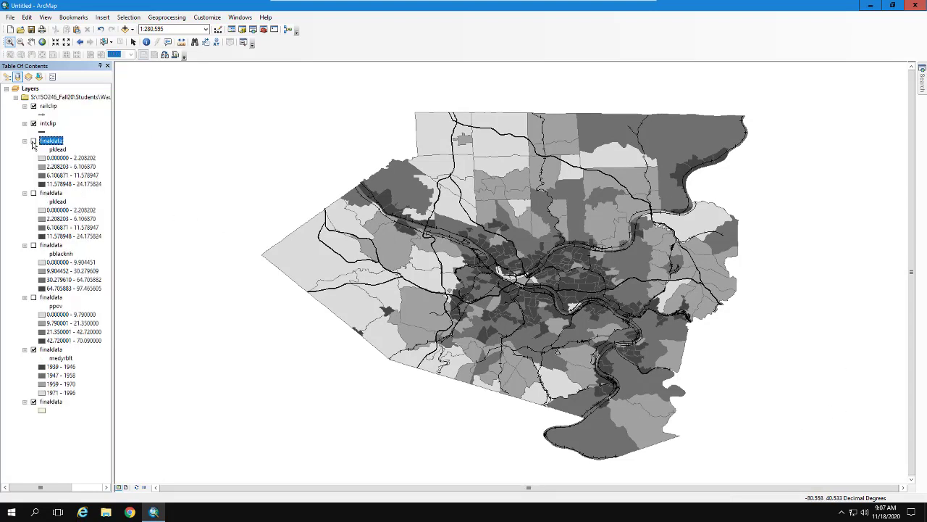
left_click(33, 141)
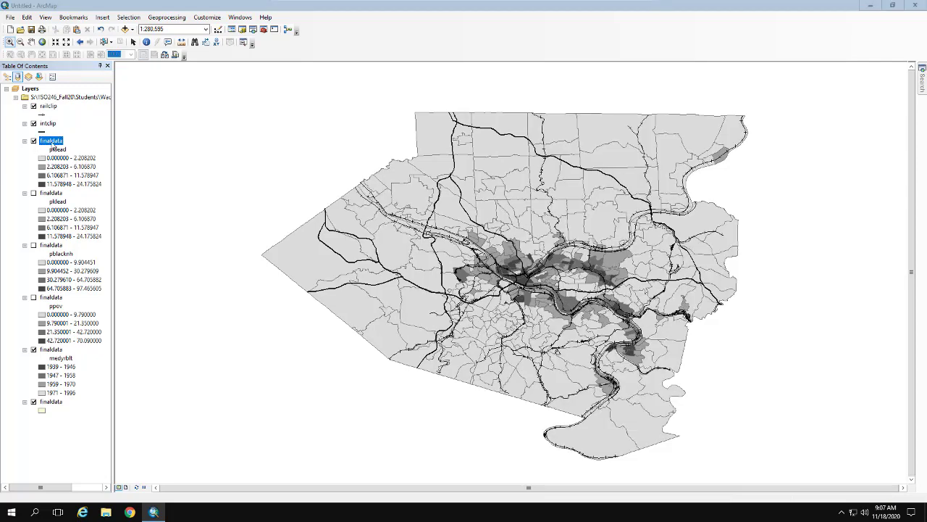
Symbolize the topmost finaldata layer copy with dot density based on the ebllcases field
double_click(51, 140)
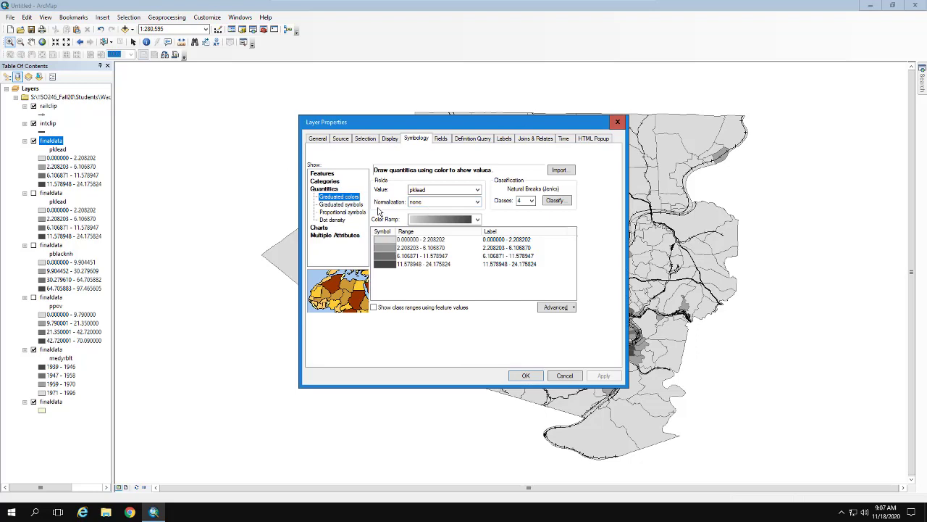
left_click(332, 219)
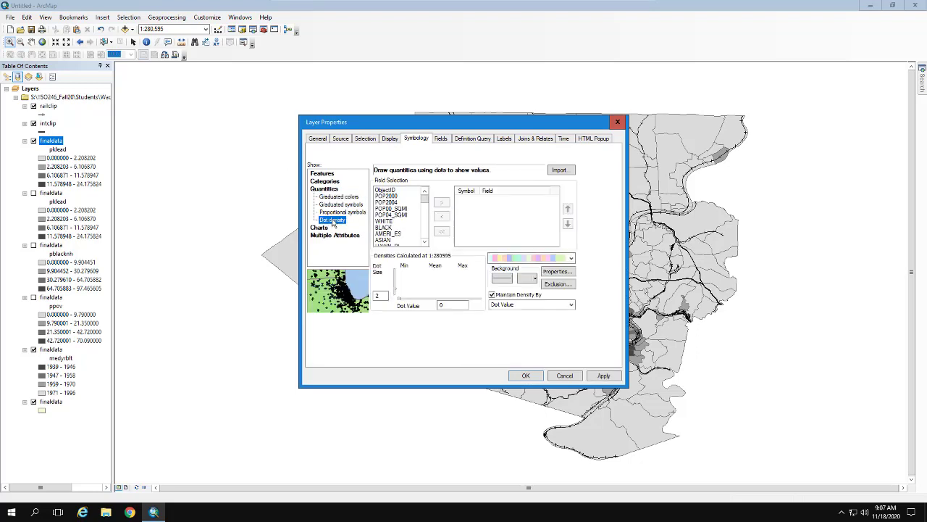
left_click_drag(428, 207, 425, 241)
left_click(384, 242)
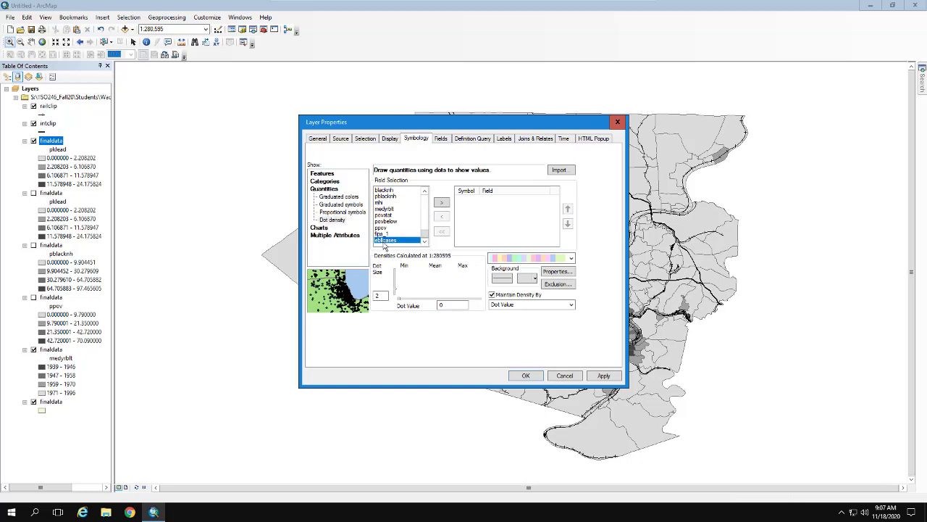
left_click(442, 203)
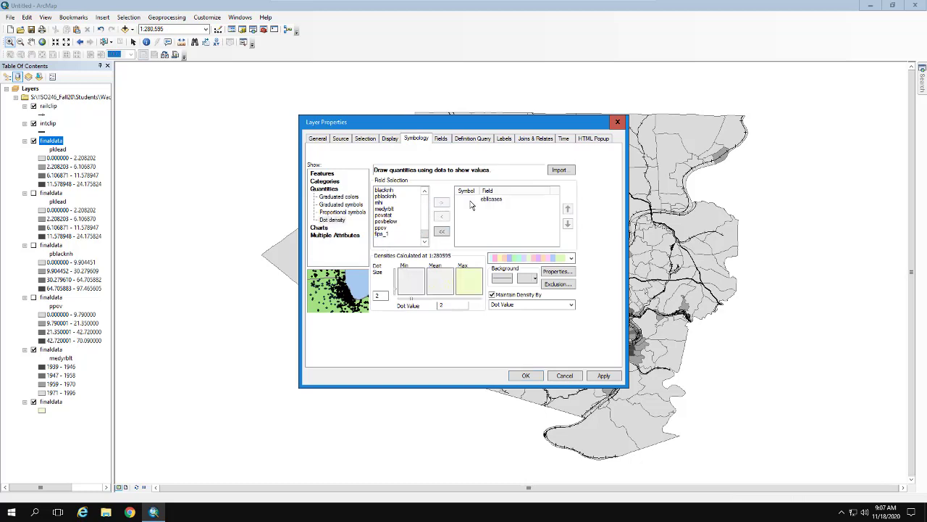
Color the ebllcases dots red, set the dot value to 4, and accept the layer's symbology
double_click(468, 202)
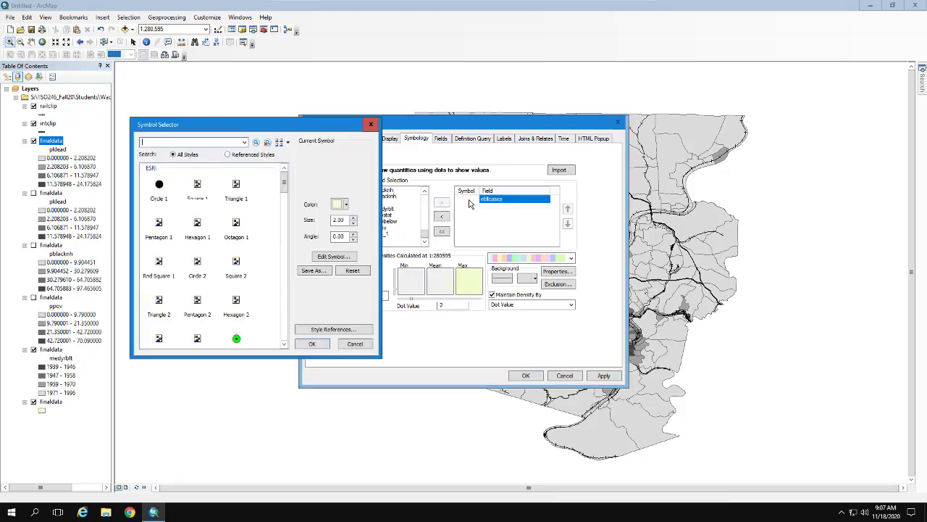
left_click(338, 204)
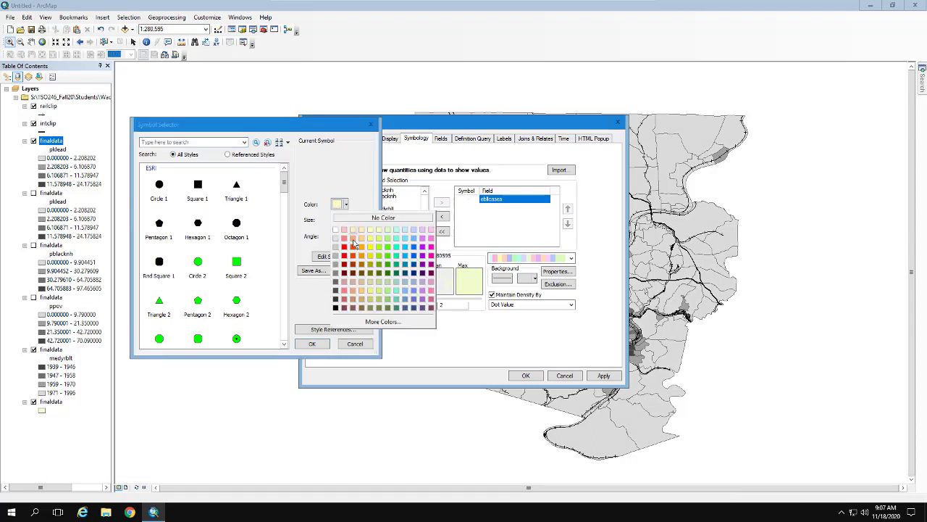
left_click(350, 261)
left_click(313, 344)
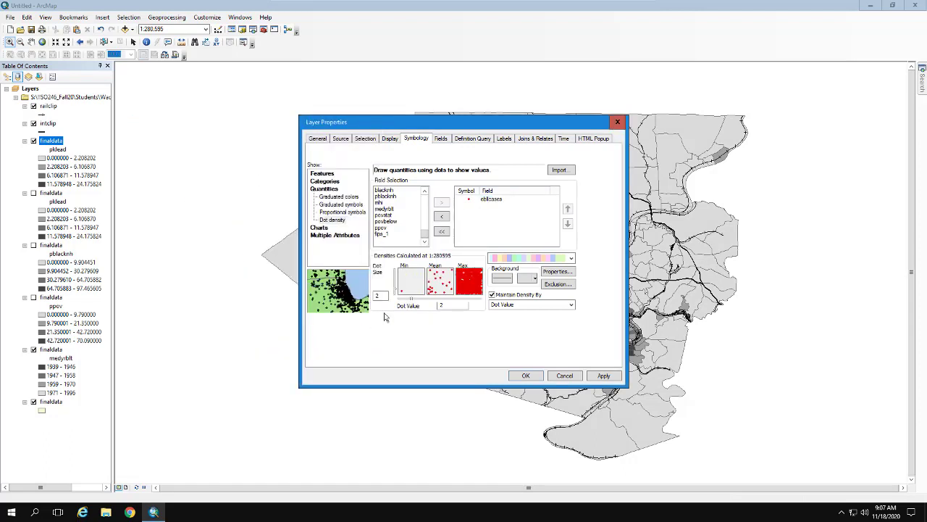
double_click(449, 306)
type("4")
left_click(536, 376)
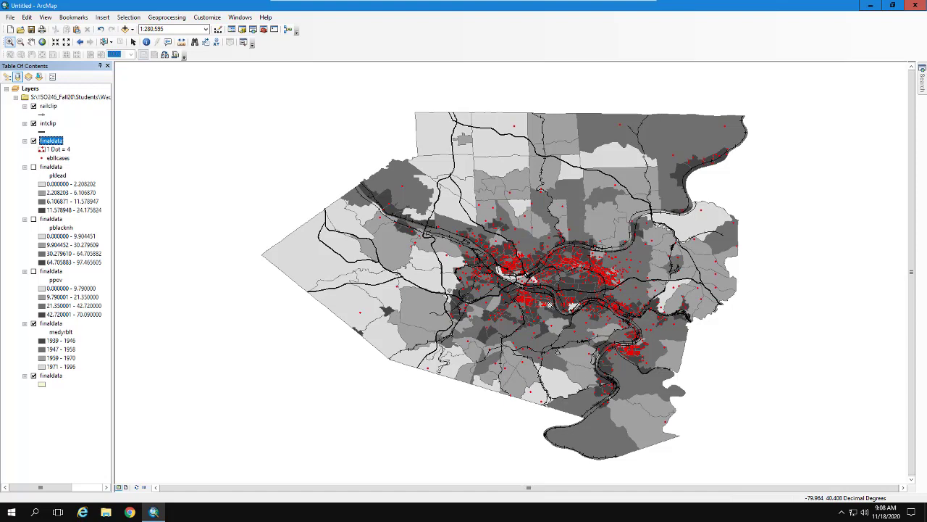
Turn off the medyrblt layer and turn on the ppov layer beneath the red dots
left_click(33, 323)
left_click(33, 271)
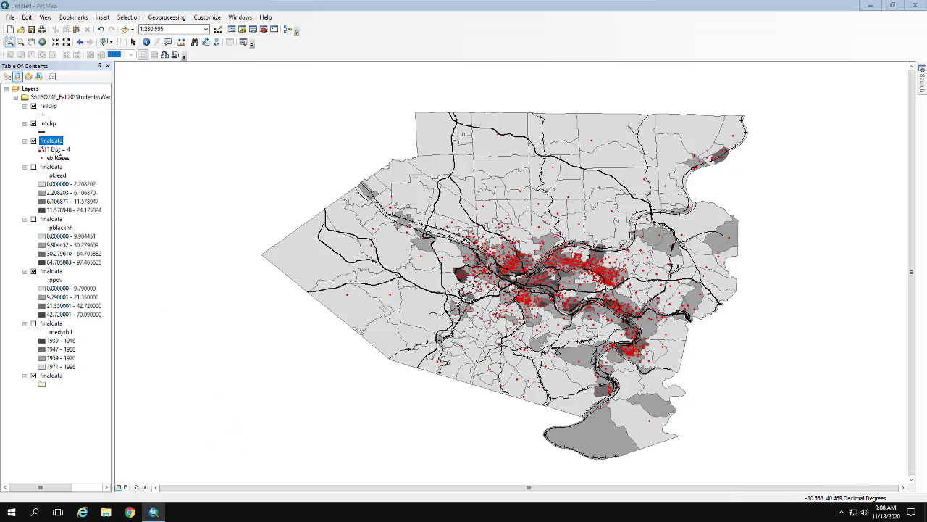
Rename the railclip layer as Railroad
left_click(48, 108)
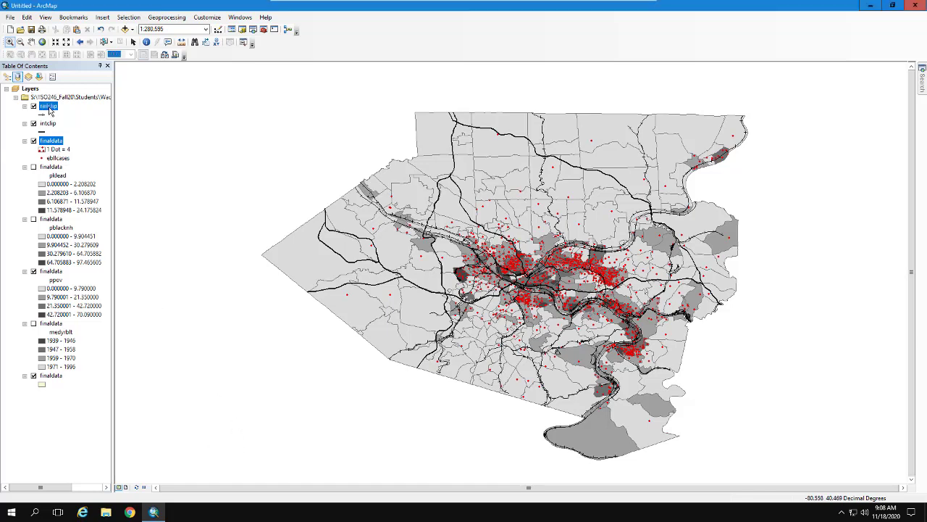
left_click(48, 107)
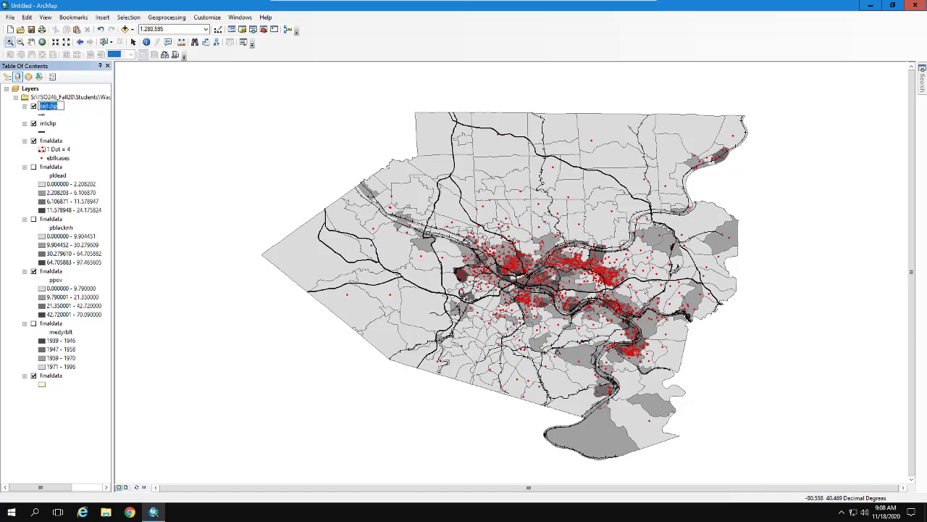
key("Return")
left_click(49, 106)
key("BackSpace")
type("Railroad")
key("Return")
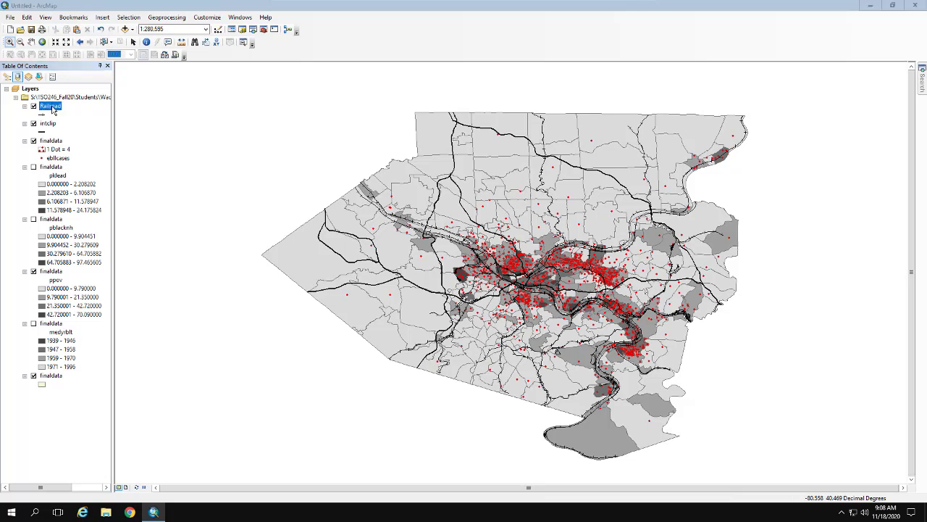
Rename the intclip layer as Interstate
left_click(46, 124)
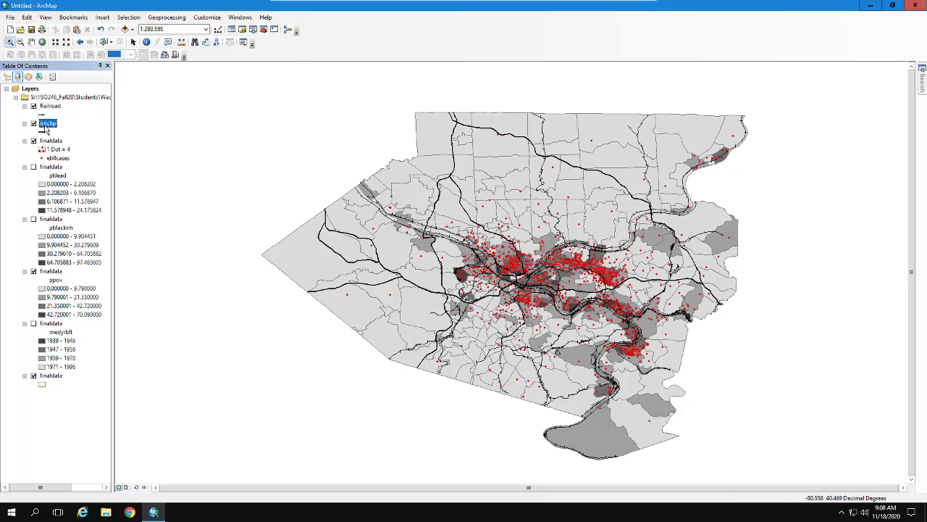
left_click(46, 125)
key("BackSpace")
type("Interstate")
key("Return")
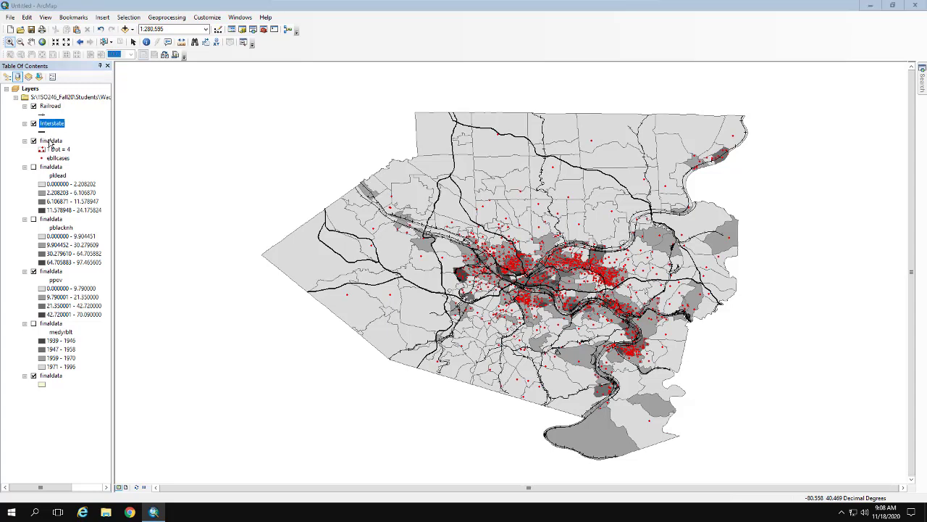
Rename the dot density finaldata layer as EBLL cases and the pklead finaldata layer as EBLL rate
left_click(50, 143)
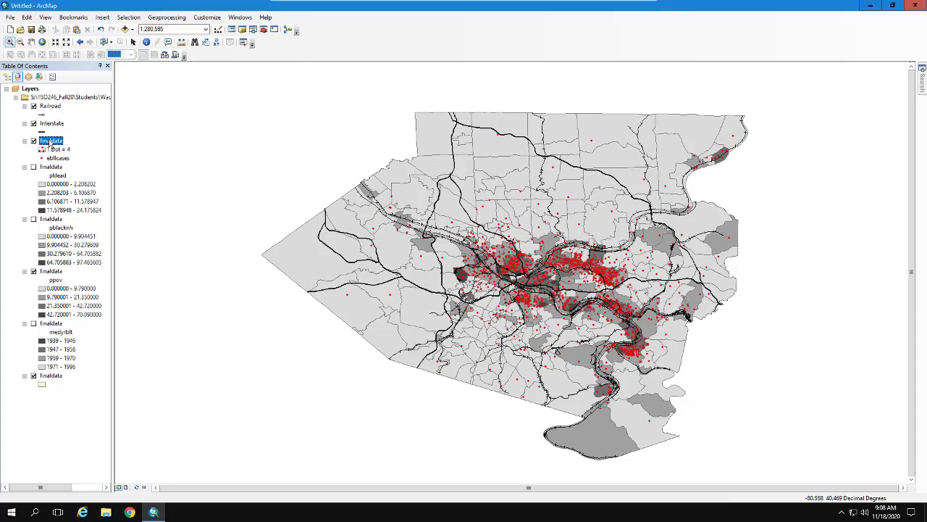
key("BackSpace")
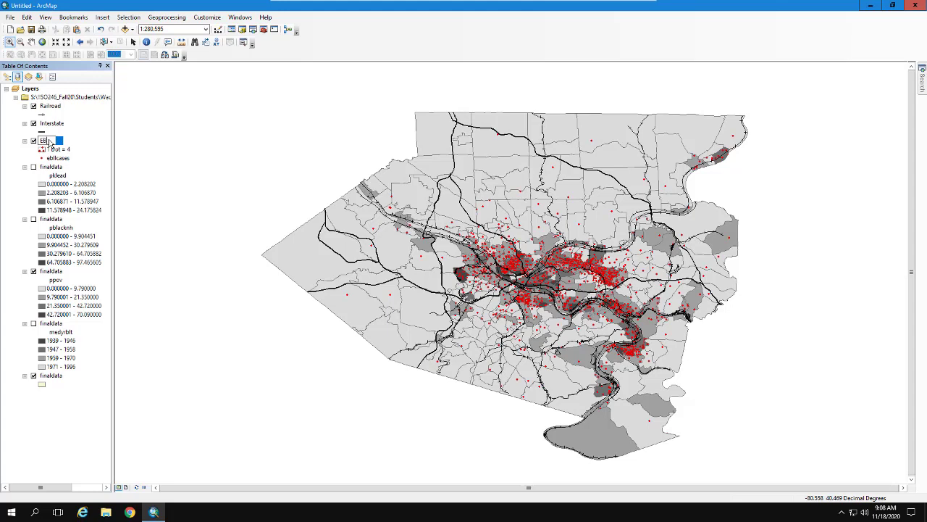
type("EBLL cases")
key("Return")
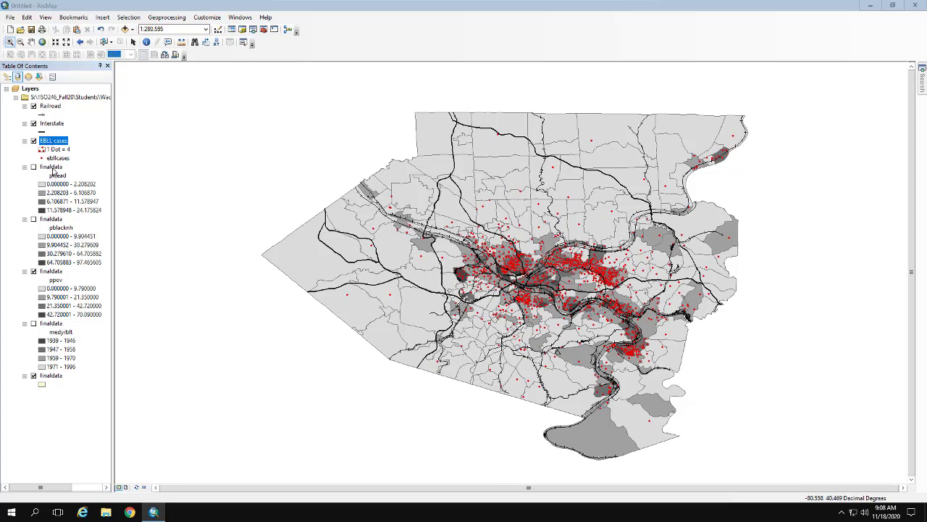
left_click(52, 167)
left_click(52, 167)
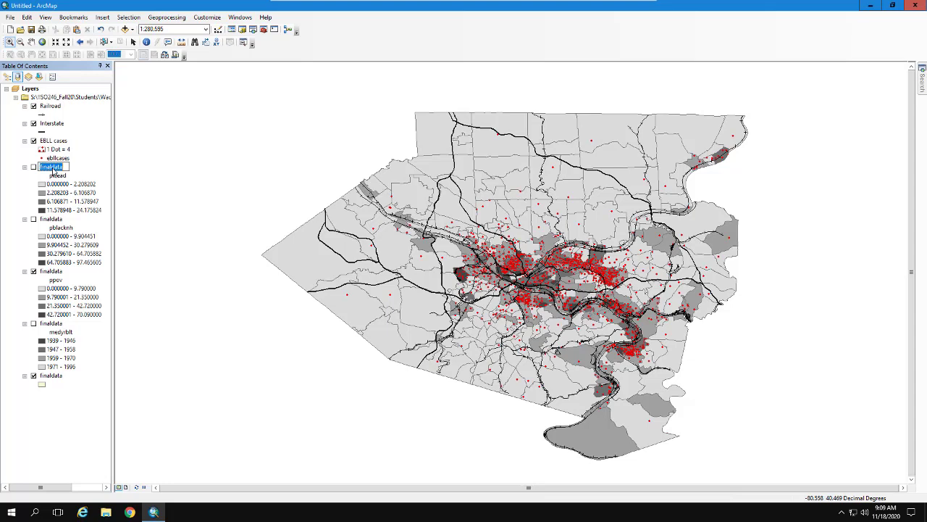
key("BackSpace")
key("Return")
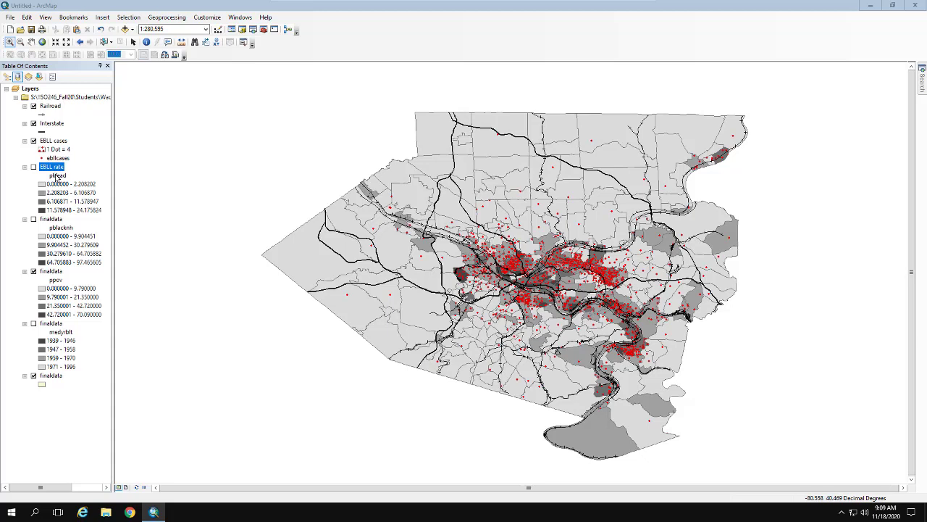
Rename the pblacknh finaldata layer as Pct Black and the ppov finaldata layer as Pct Impoverished
left_click(52, 218)
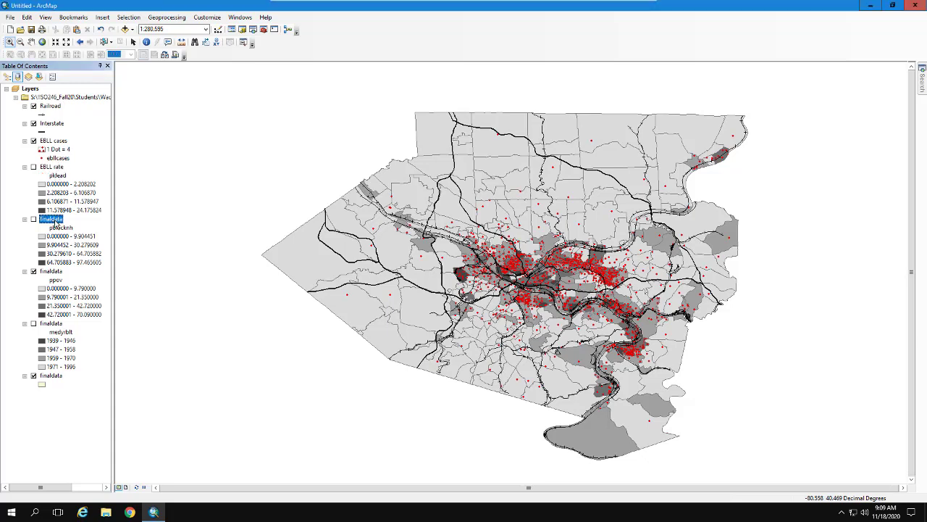
left_click(52, 219)
type("Pct Black")
key("Return")
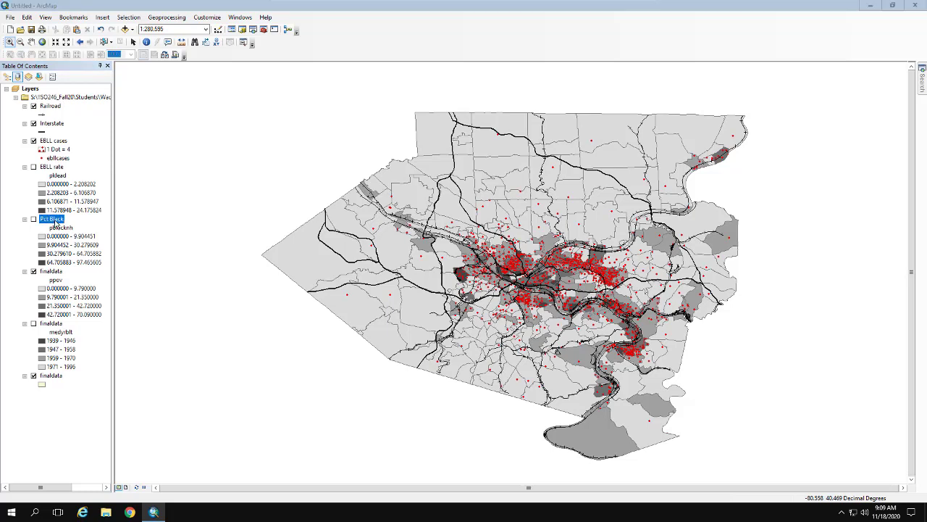
left_click(54, 273)
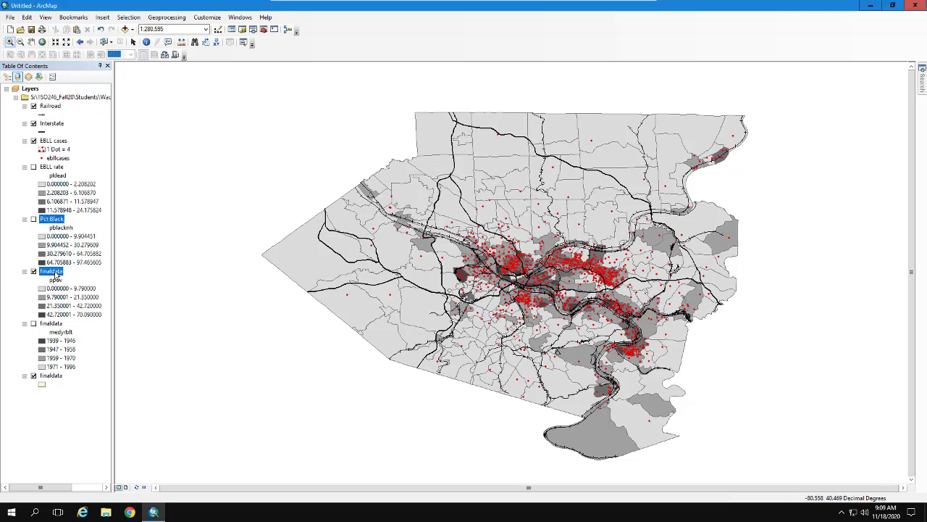
left_click(55, 273)
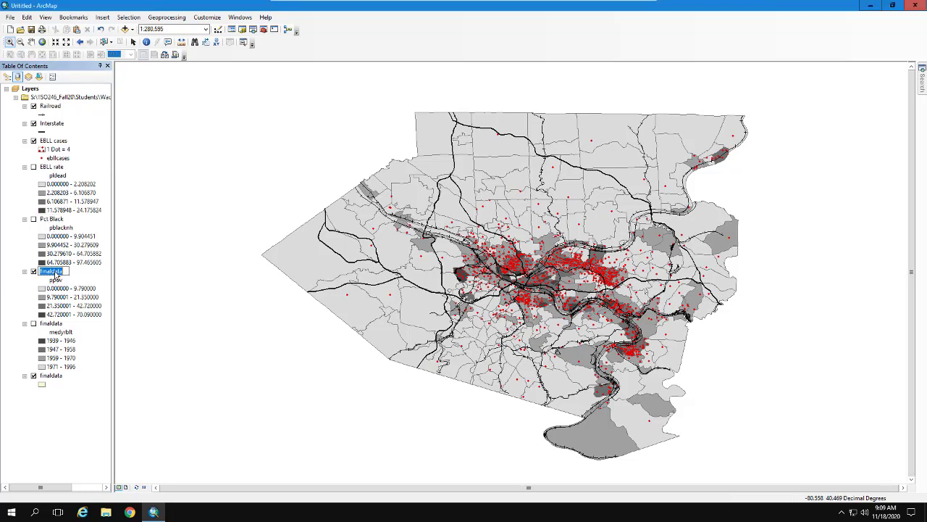
key("BackSpace")
type("Pct Impoverished")
key("Return")
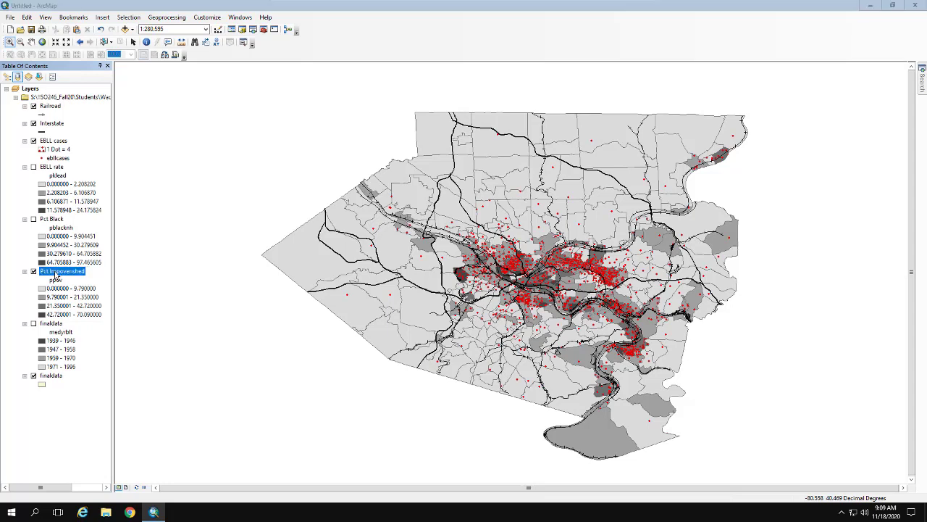
Rename the medyrblt finaldata layer as Median Yr Built
left_click(47, 325)
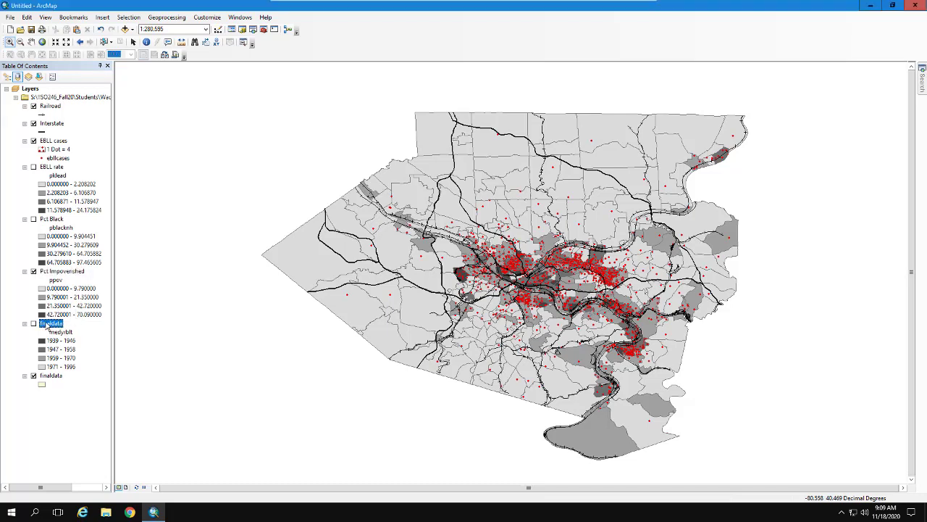
left_click(48, 325)
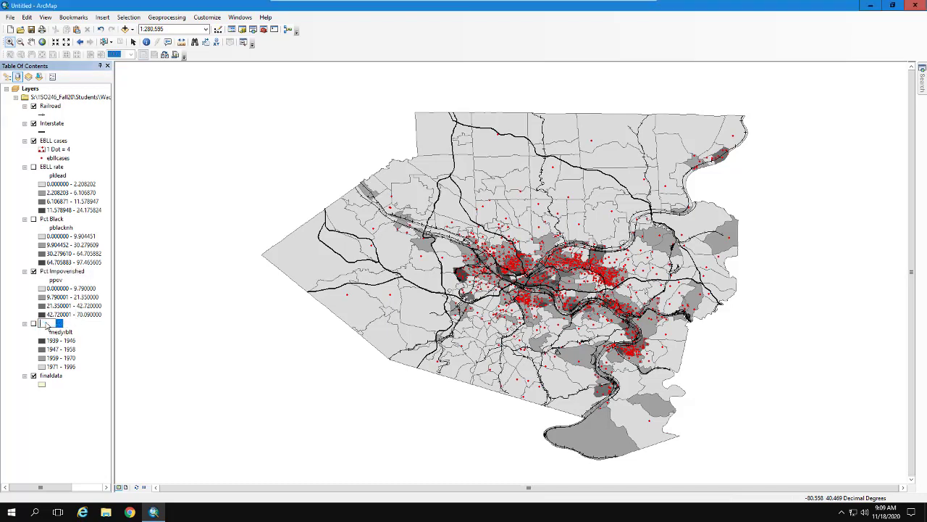
type("Median Yr Built")
key("Return")
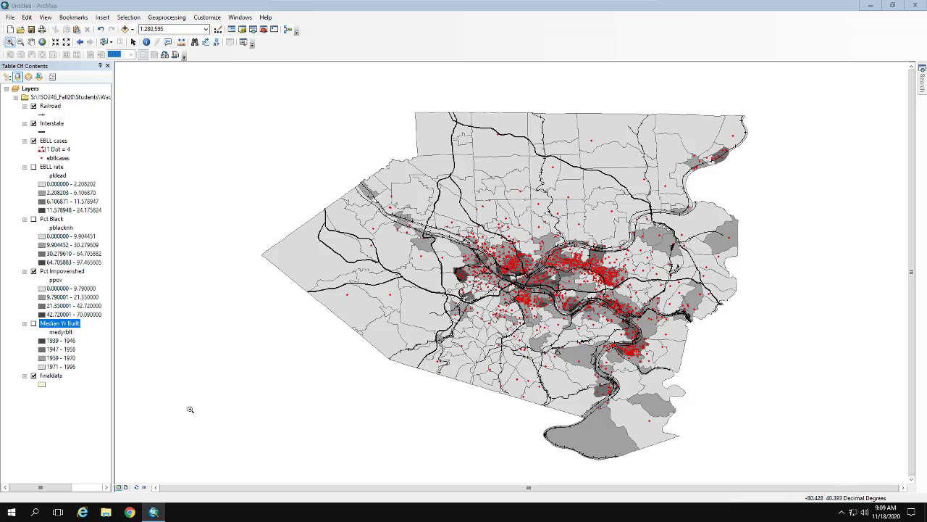
Switch to layout view and enlarge the county within the data frame, with the page shown at 100%
left_click(126, 489)
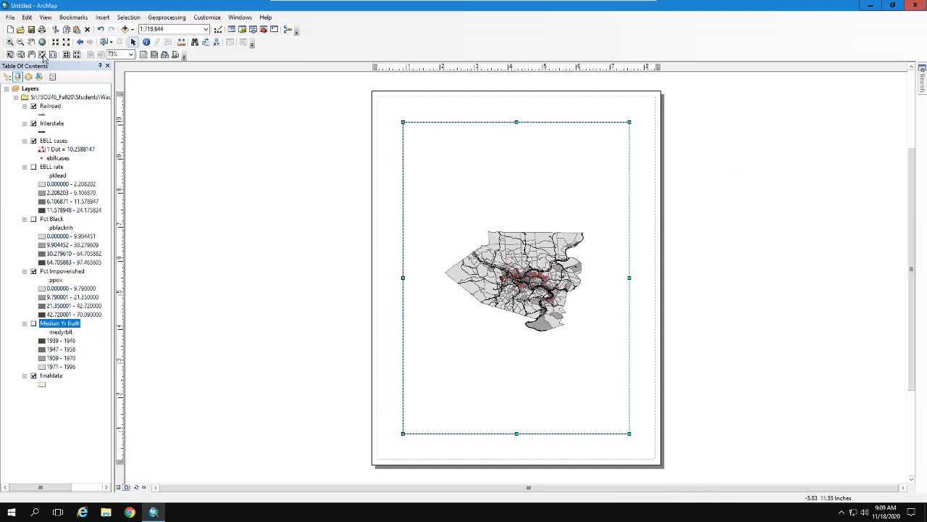
left_click(10, 41)
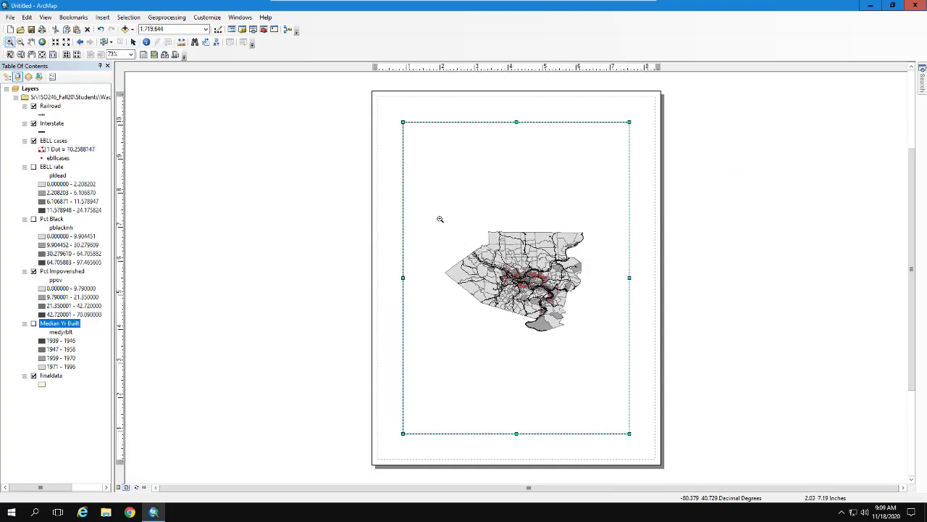
left_click_drag(439, 217, 588, 337)
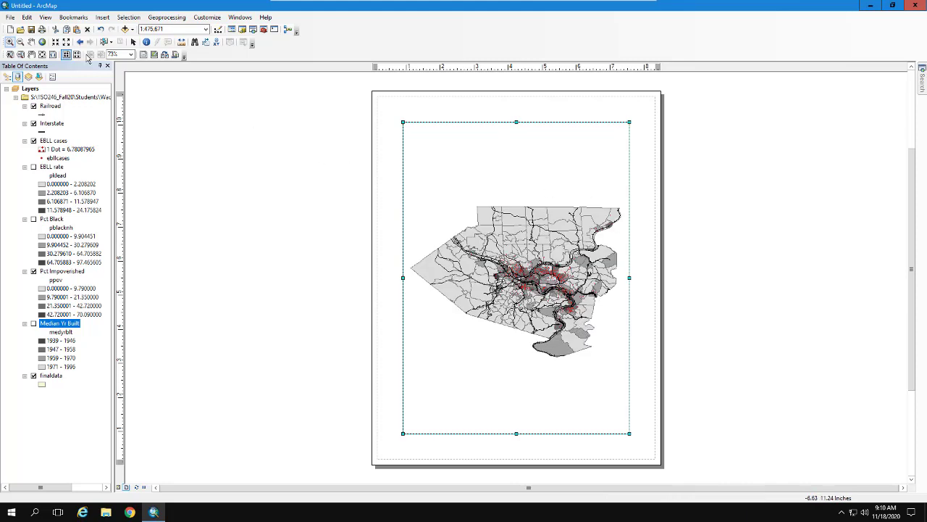
left_click(131, 55)
left_click(125, 78)
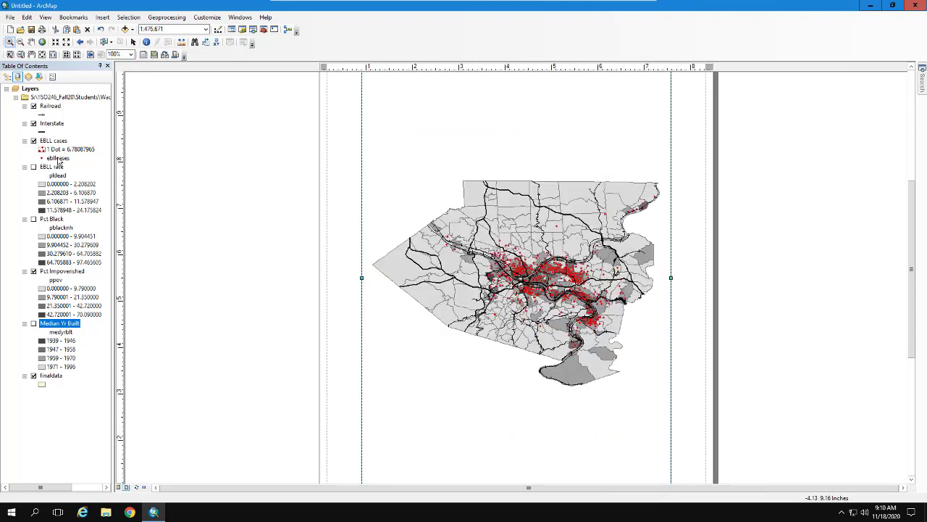
Reset the dot value of the EBLL cases layer to 4 for the layout scale
double_click(53, 142)
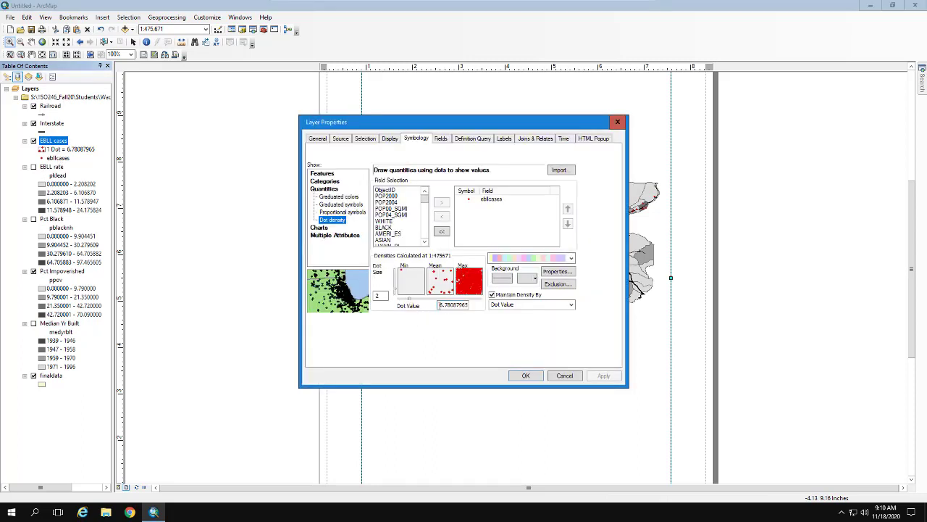
left_click_drag(440, 305, 536, 324)
type("4")
left_click(526, 375)
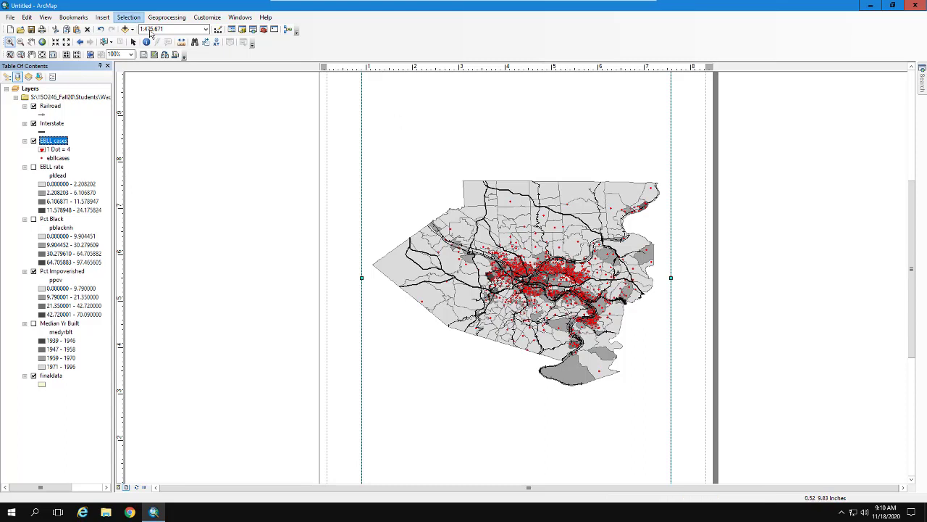
left_click(103, 18)
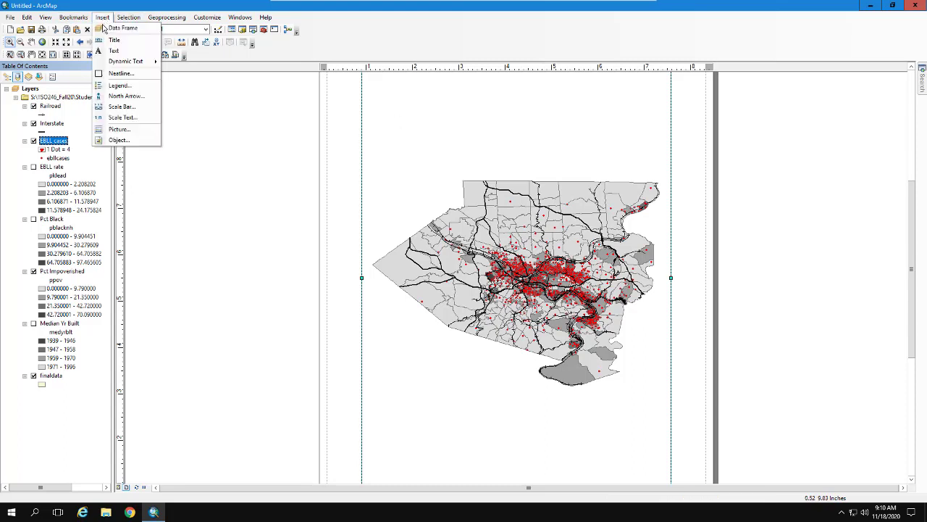
left_click(108, 80)
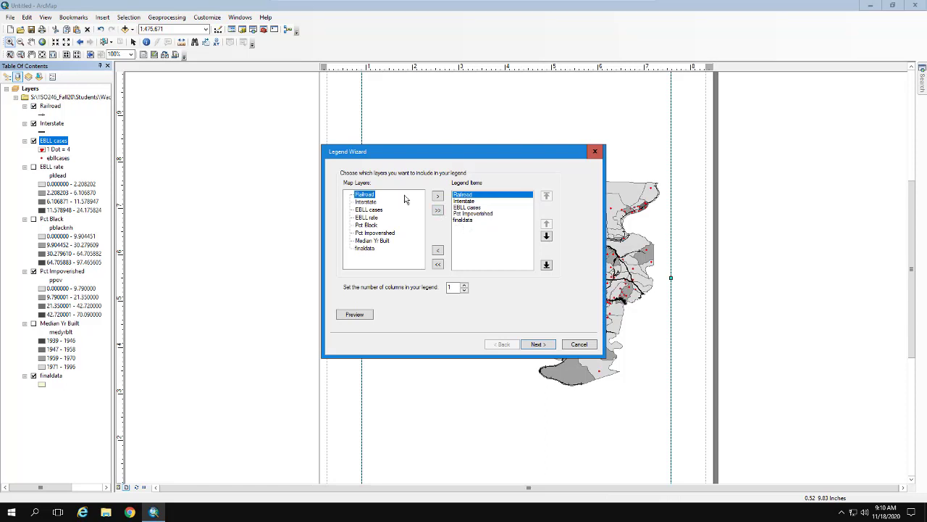
left_click(580, 344)
Hide the finaldata layer and insert a one-column legend of the visible layers without a title, keeping the default frame and layout settings
left_click(33, 375)
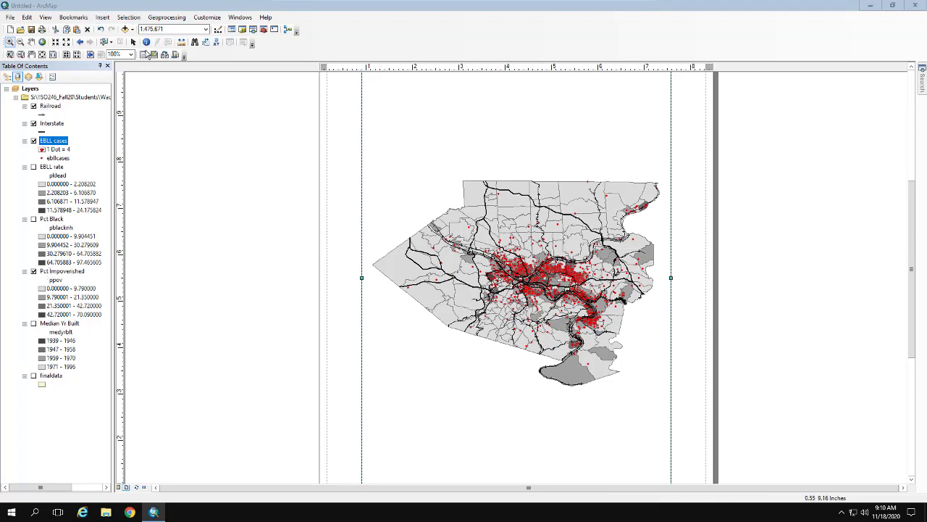
left_click(102, 16)
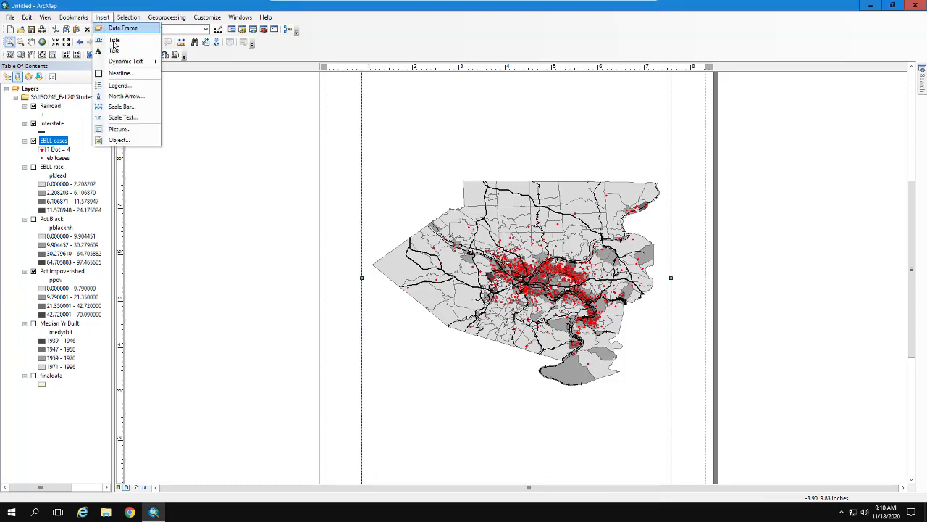
left_click(117, 85)
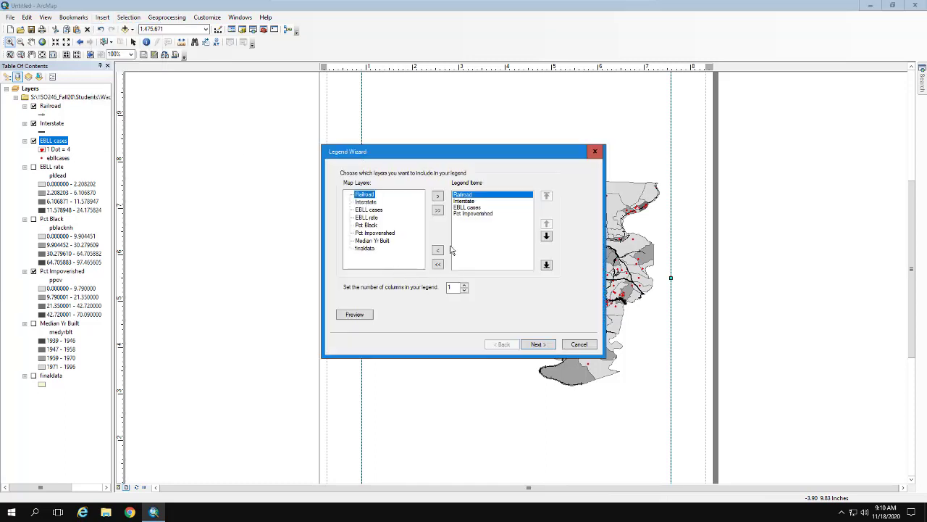
left_click(538, 345)
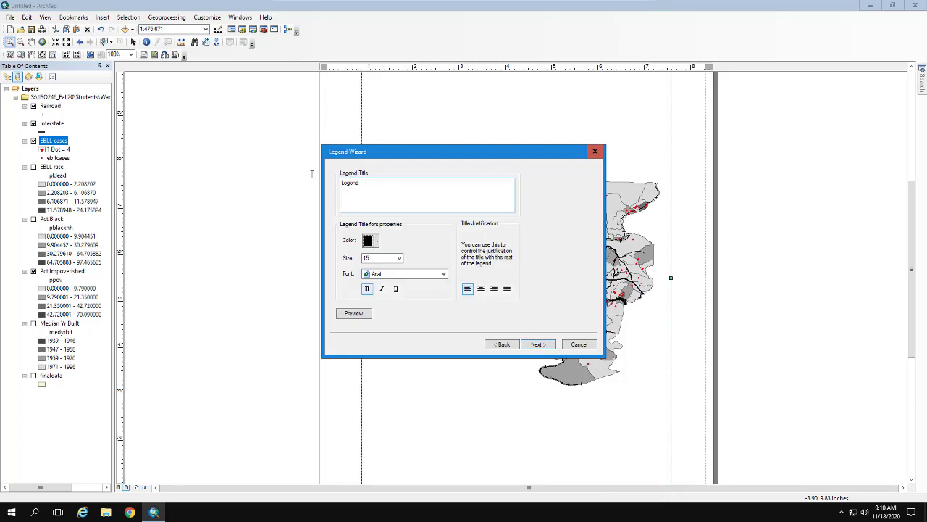
double_click(349, 183)
key("BackSpace")
left_click(538, 344)
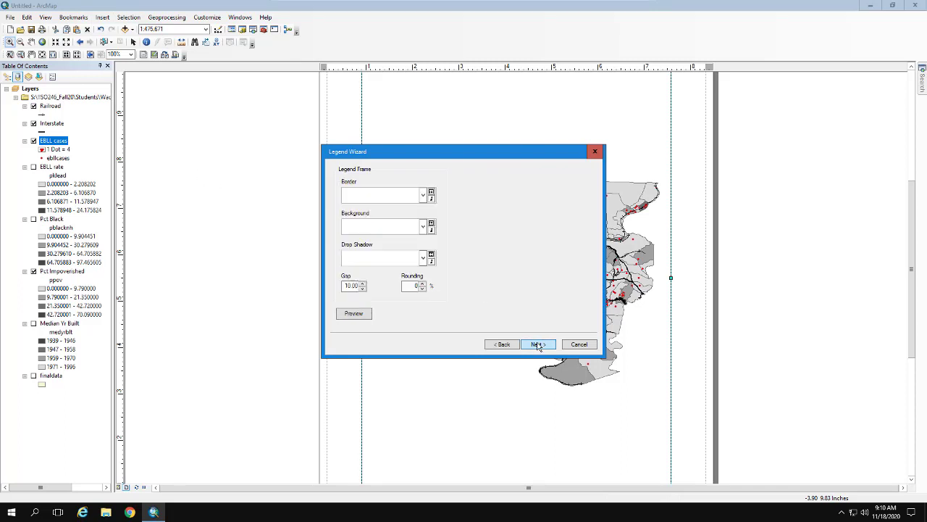
left_click(538, 344)
left_click(537, 344)
left_click(537, 344)
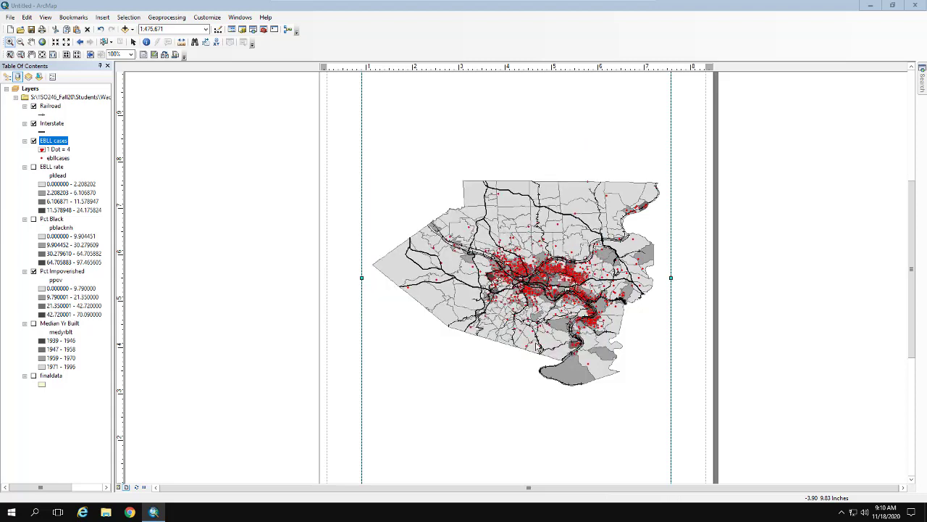
Move the legend into the empty area below the western part of the county
left_click_drag(450, 255, 412, 412)
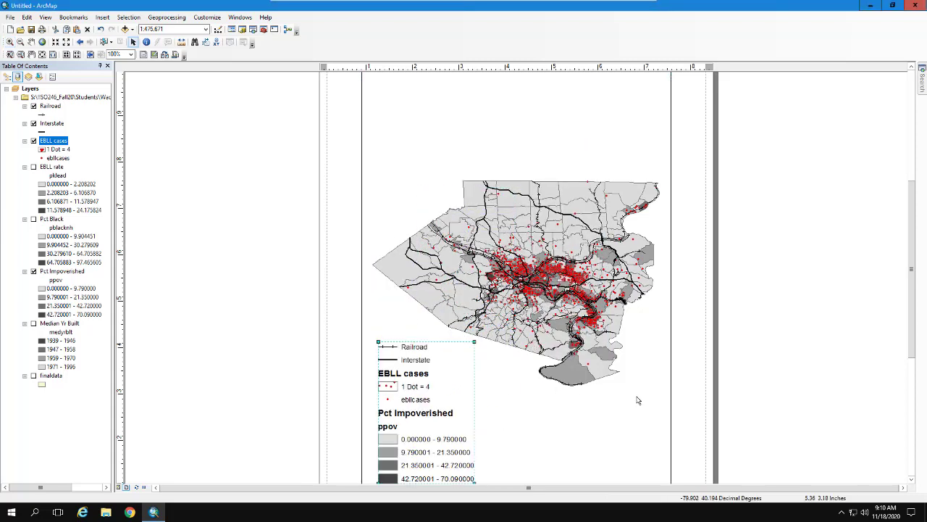
scroll(422, 392, "down", 1)
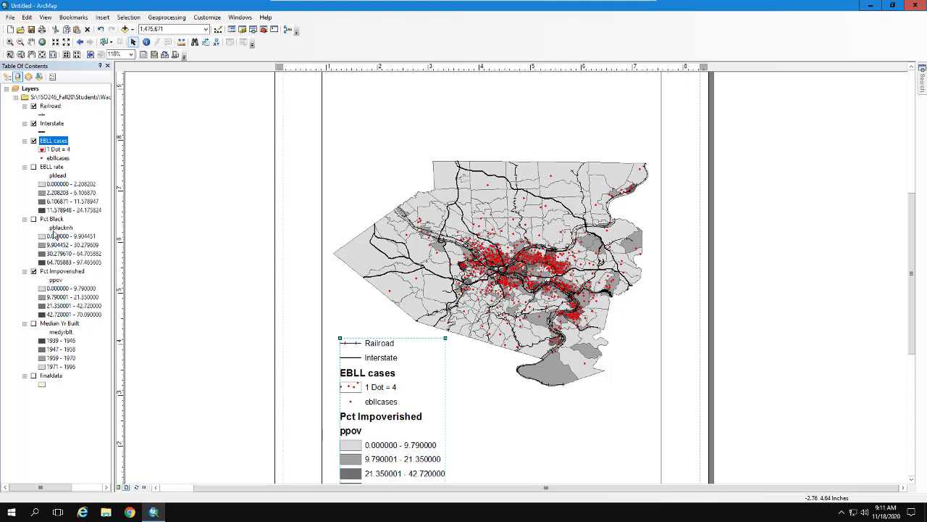
Remove the ppov heading from under the Pct Impoverished layer so it is left out of the legend
left_click(55, 280)
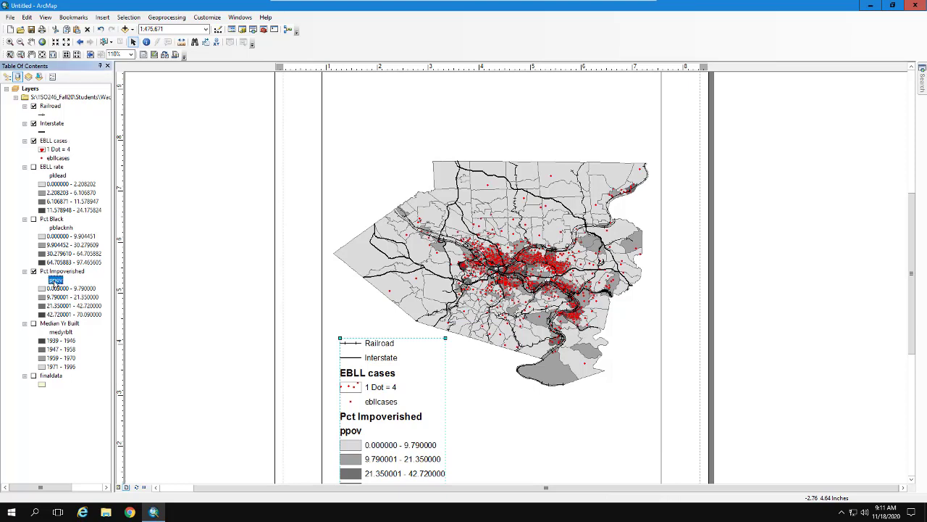
left_click(55, 280)
key("BackSpace")
key("Return")
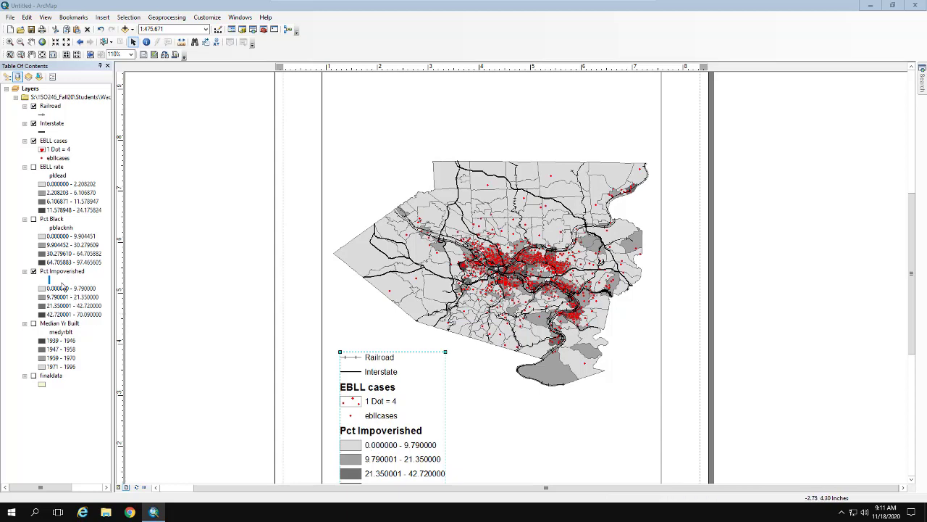
Format the class labels of the Pct Impoverished layer as percentages with one decimal place, treating the numbers as already being percentages
double_click(62, 272)
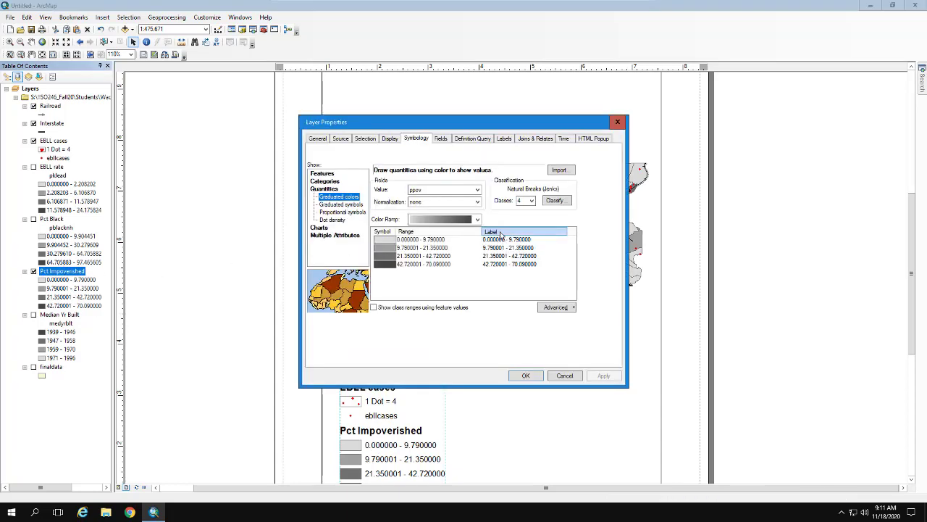
left_click(499, 232)
left_click(533, 251)
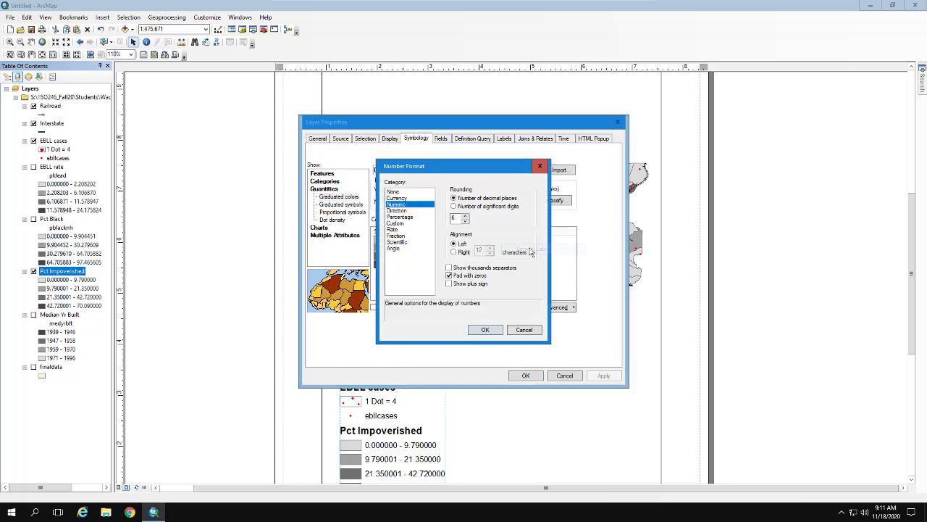
left_click(399, 217)
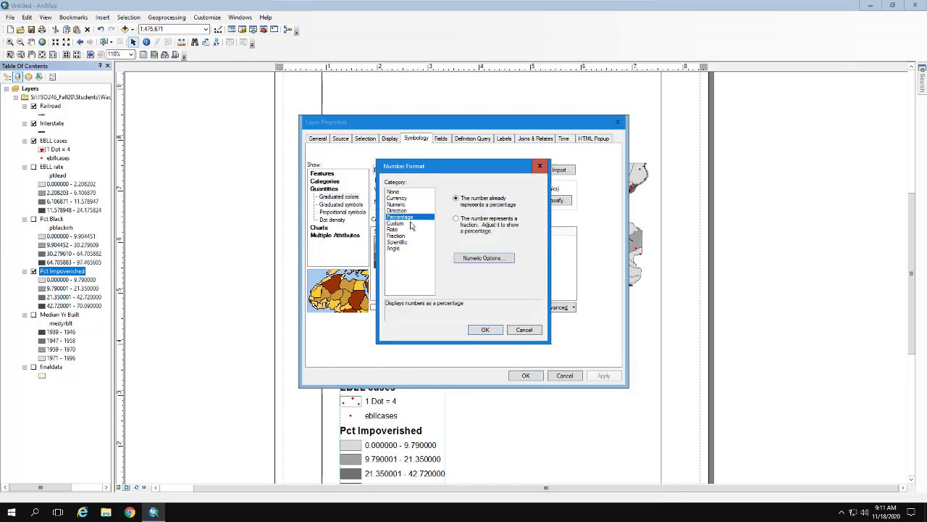
left_click(484, 259)
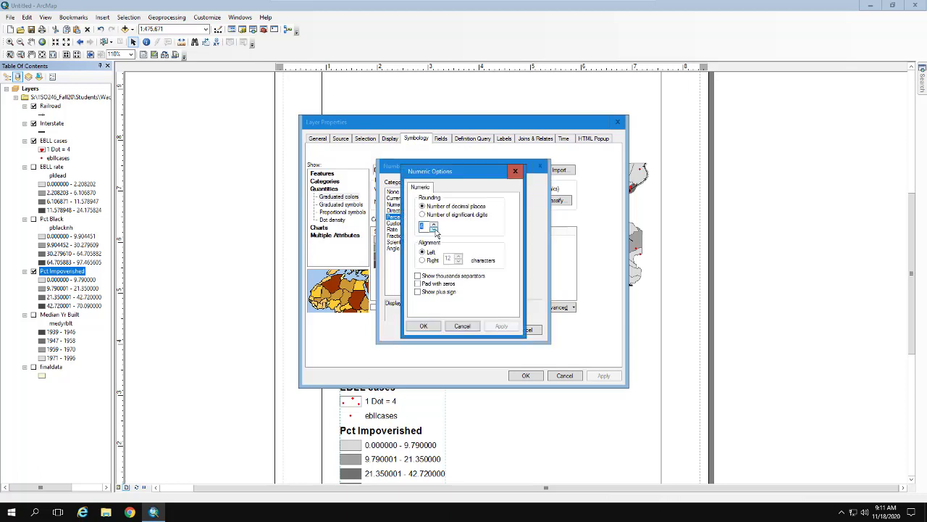
left_click(434, 230)
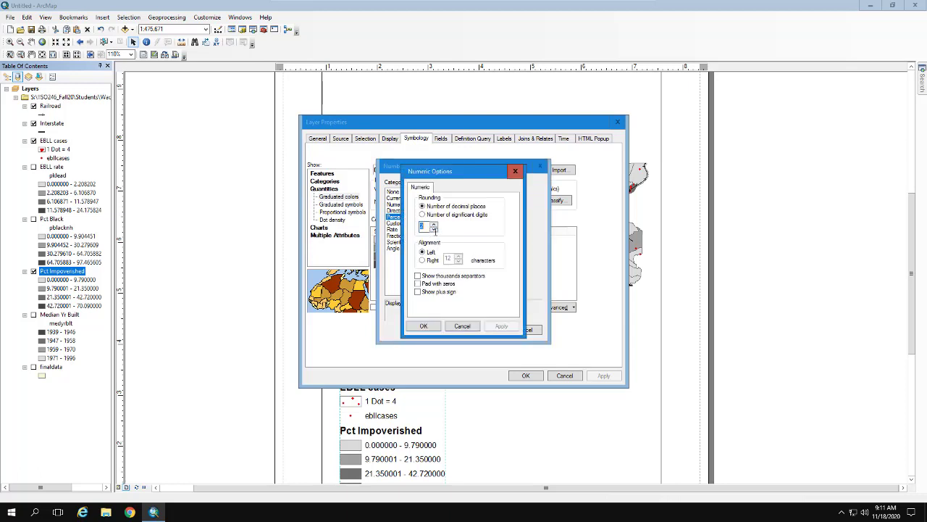
left_click(425, 326)
left_click(485, 330)
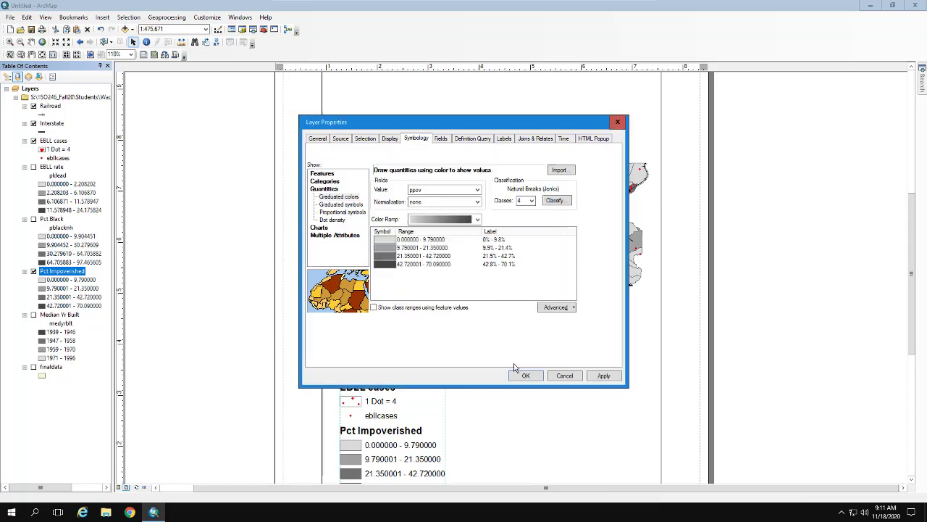
left_click(526, 376)
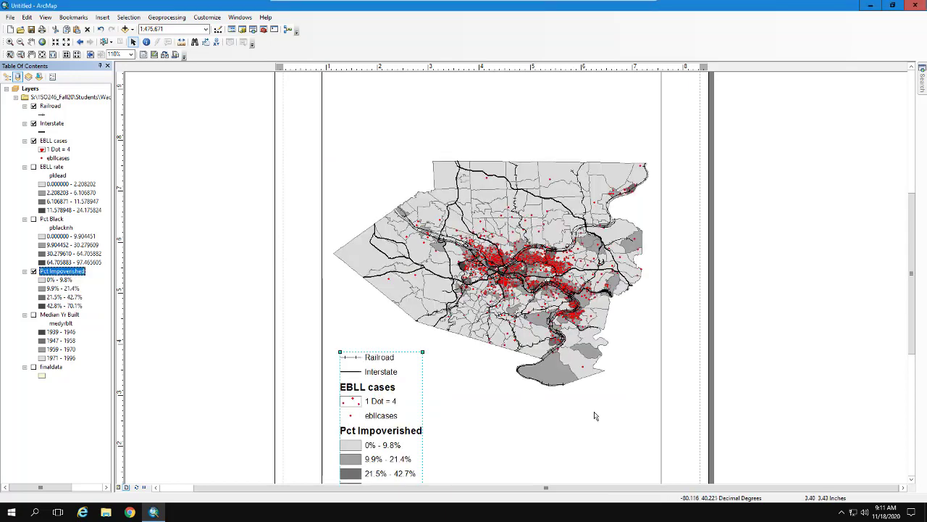
Move the legend up closer to the southwestern edge of the county and deselect the layout elements
left_click(746, 352)
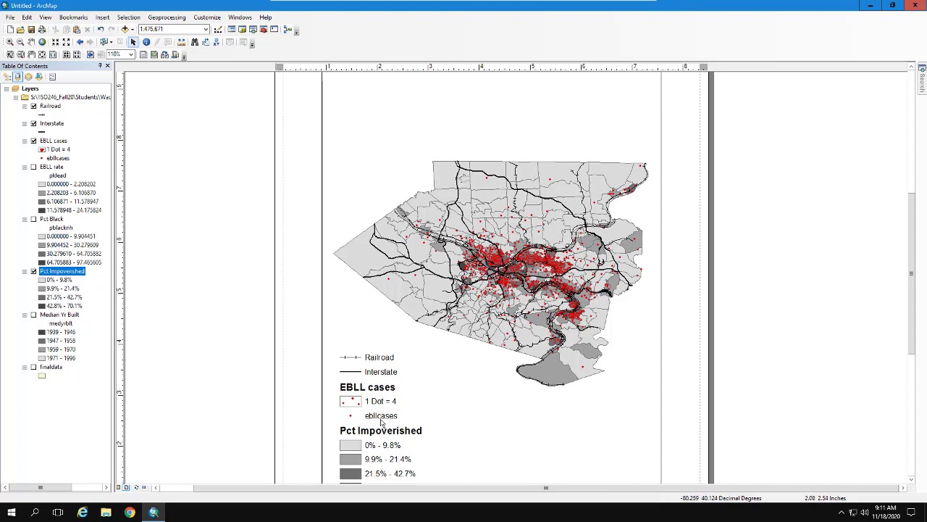
left_click(384, 423)
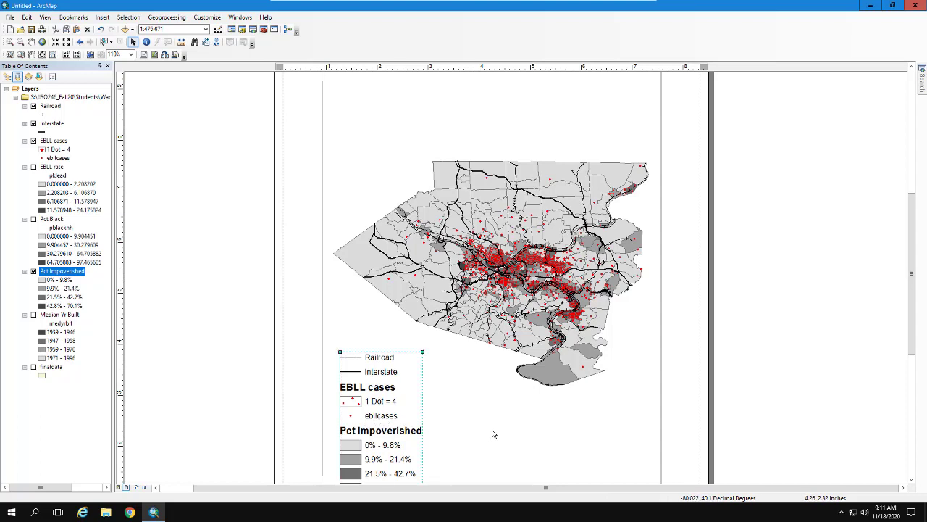
left_click(493, 433)
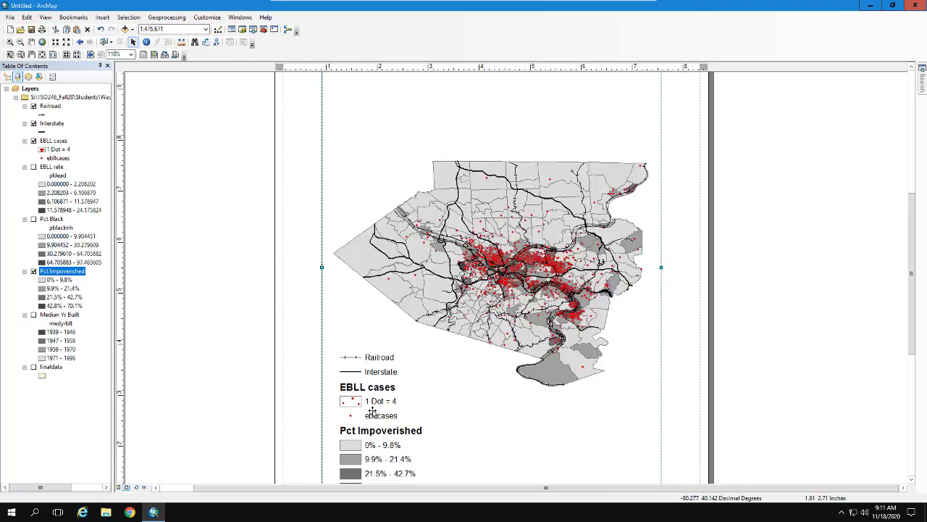
left_click_drag(372, 412, 365, 365)
left_click(435, 394)
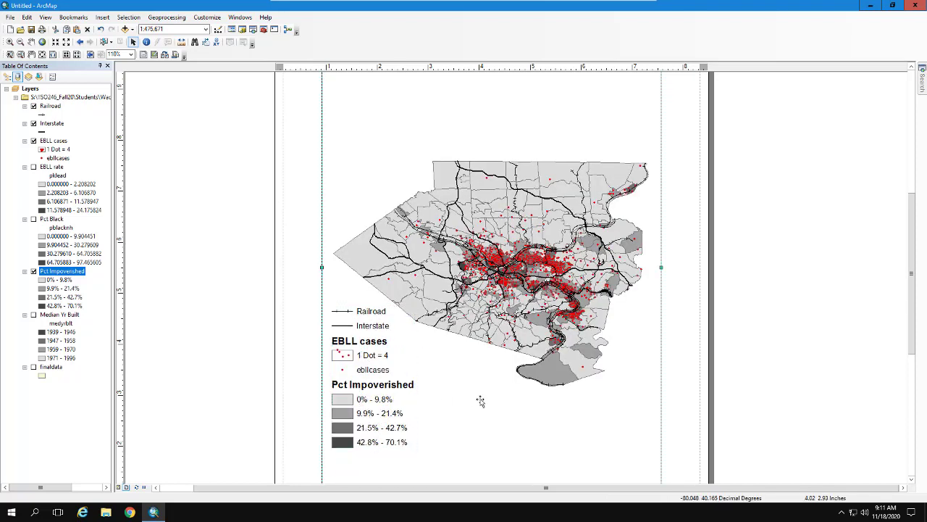
left_click(728, 403)
Export the map layout to the GIS_Proj1 folder as a TIFF named PctImpov at 96 dpi
left_click(10, 17)
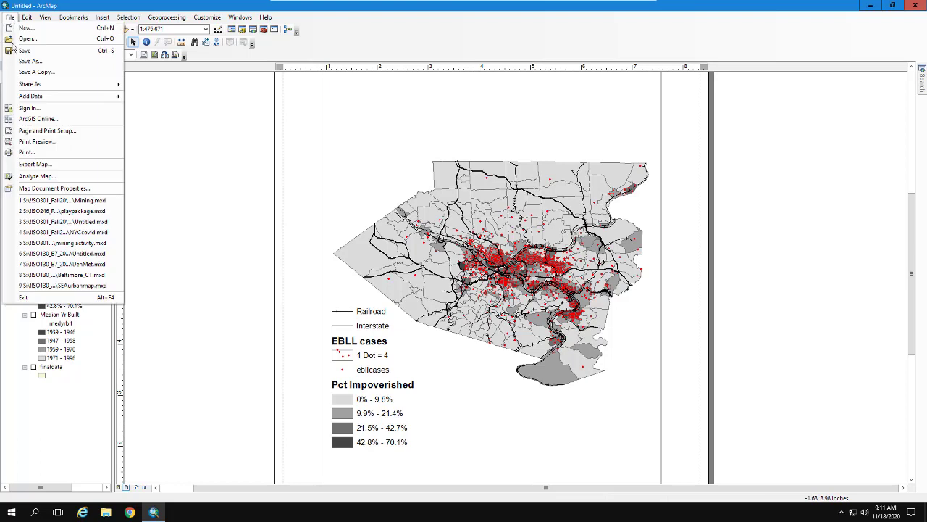
left_click(25, 160)
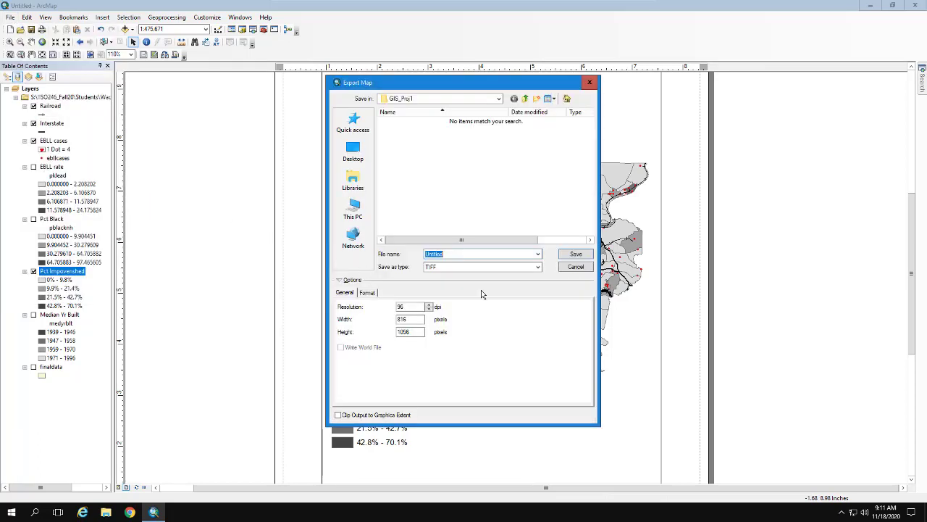
left_click(457, 99)
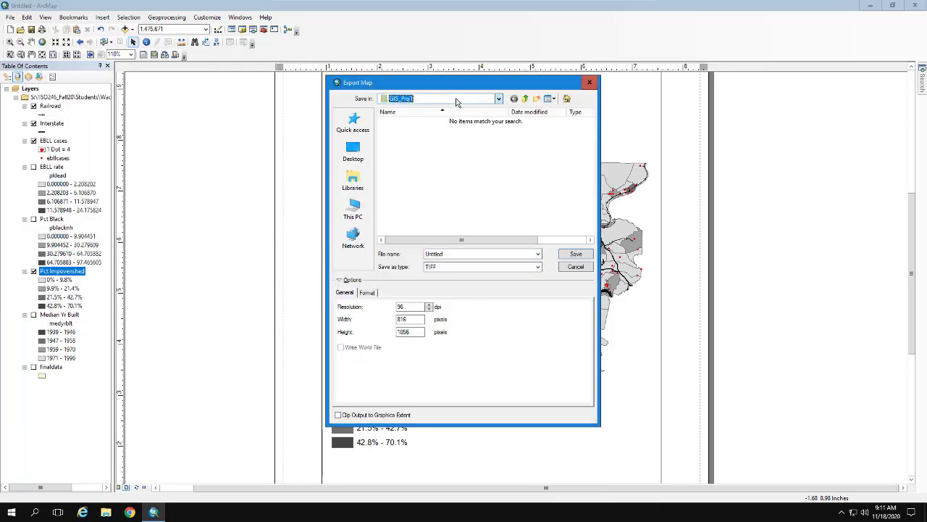
left_click(456, 101)
left_click_drag(446, 255, 320, 233)
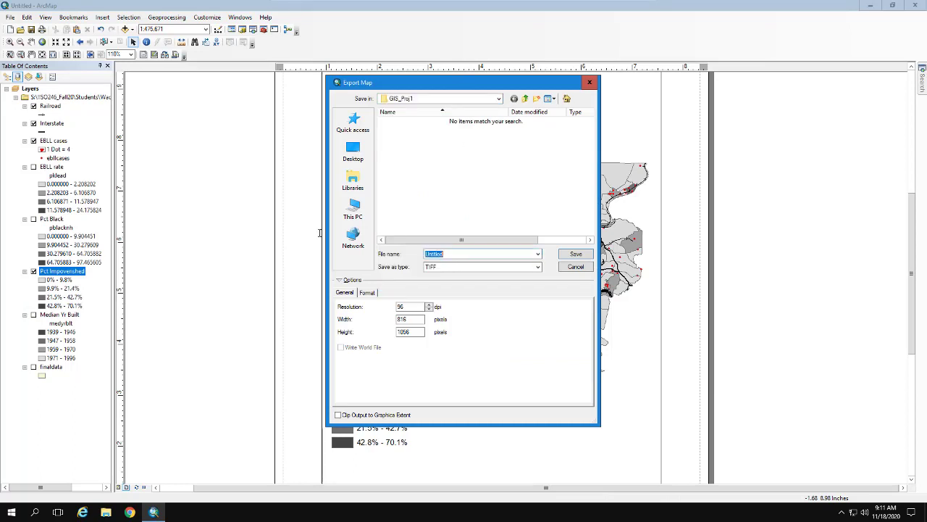
type("PctImpov")
left_click(476, 268)
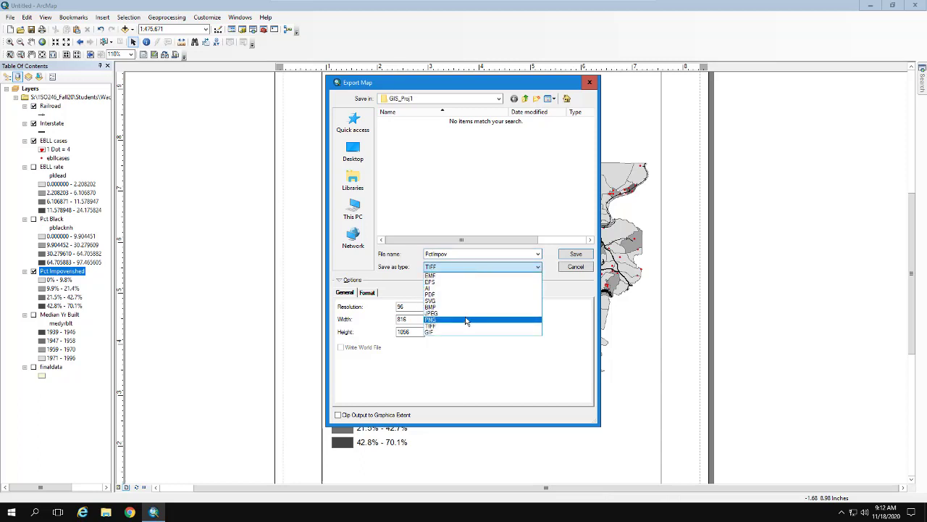
left_click(399, 273)
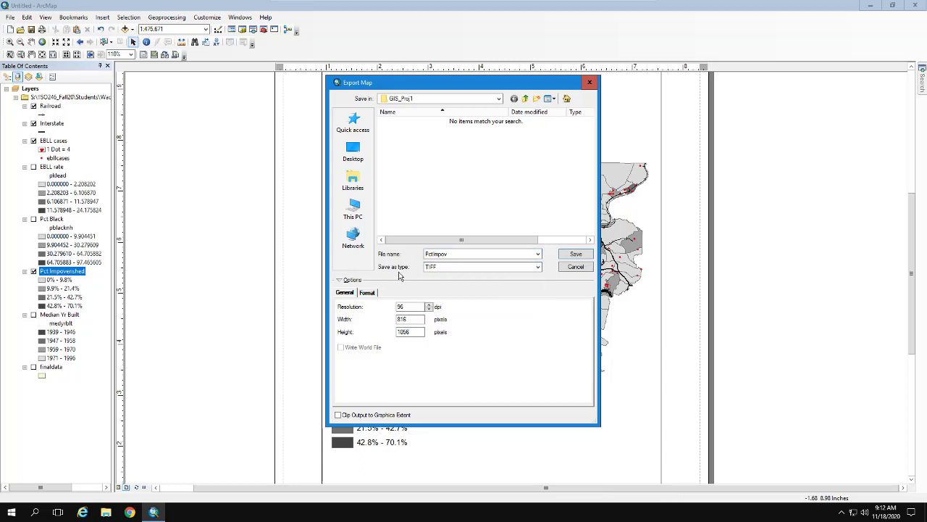
left_click(576, 255)
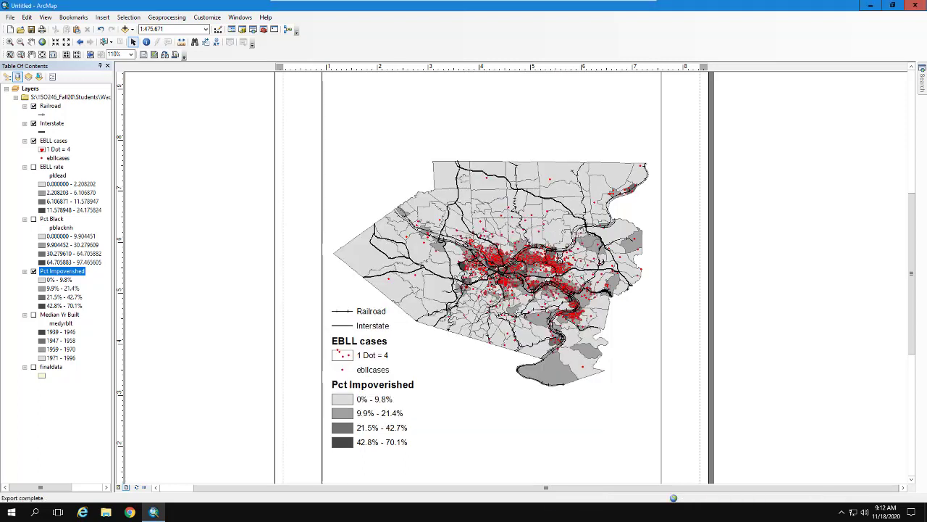
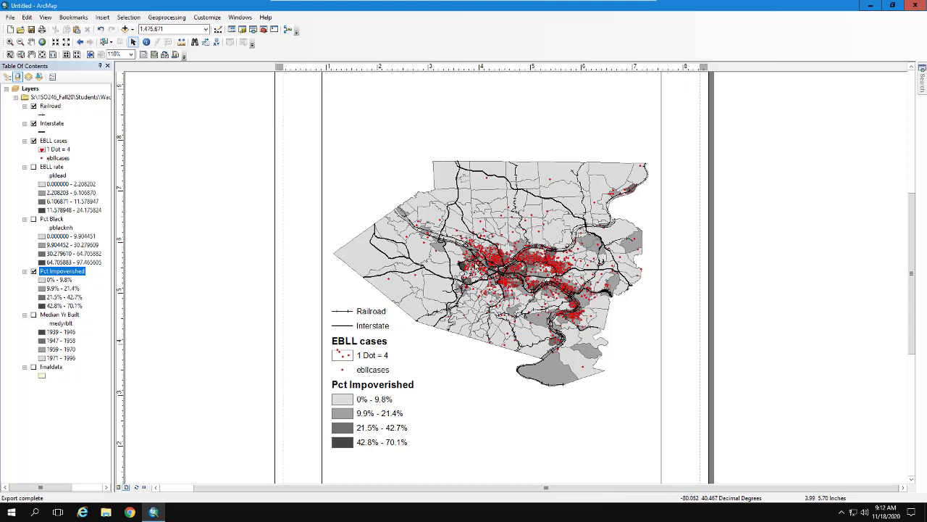
Set the dot value in the EBLL cases layer's dot density symbology back to exactly 4
double_click(53, 141)
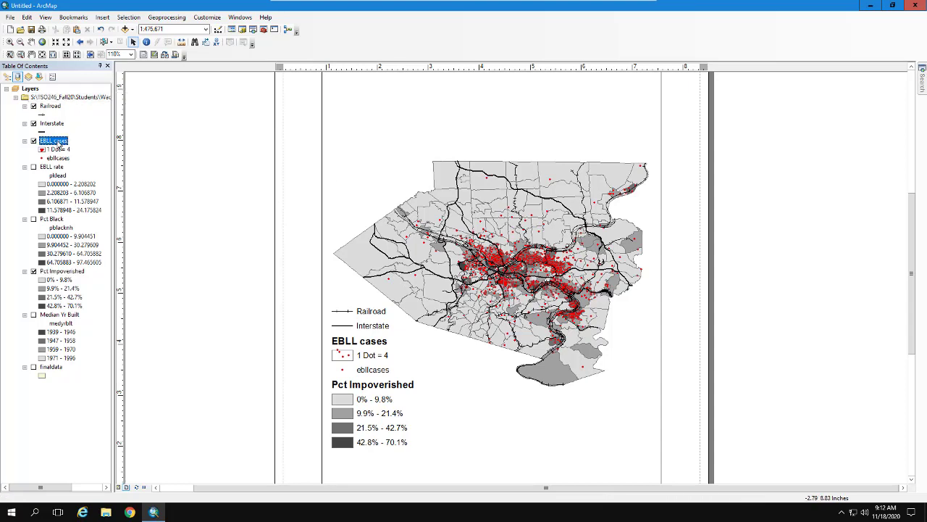
double_click(382, 296)
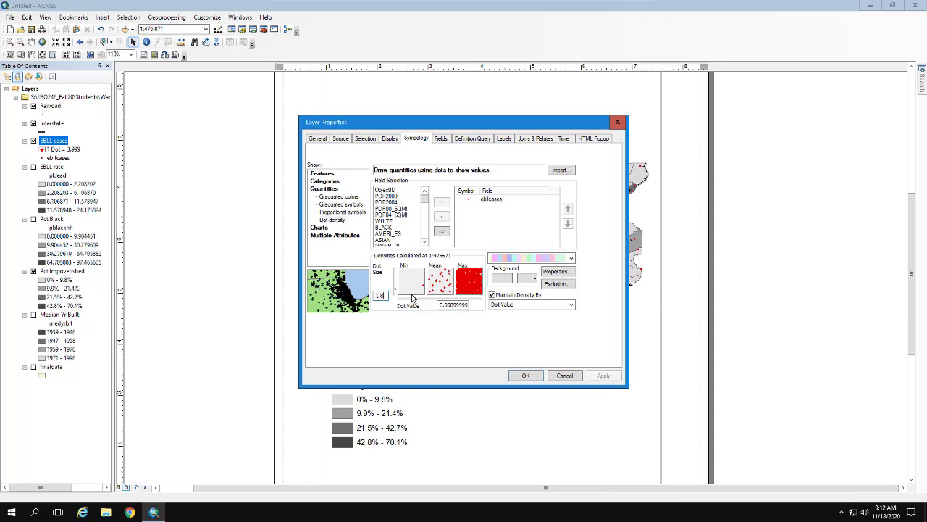
key("Tab")
type("4")
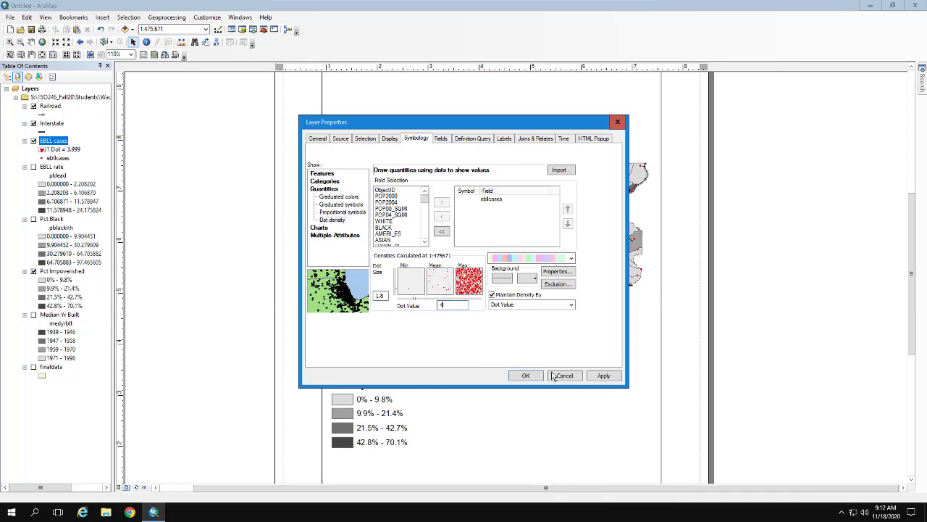
left_click(538, 377)
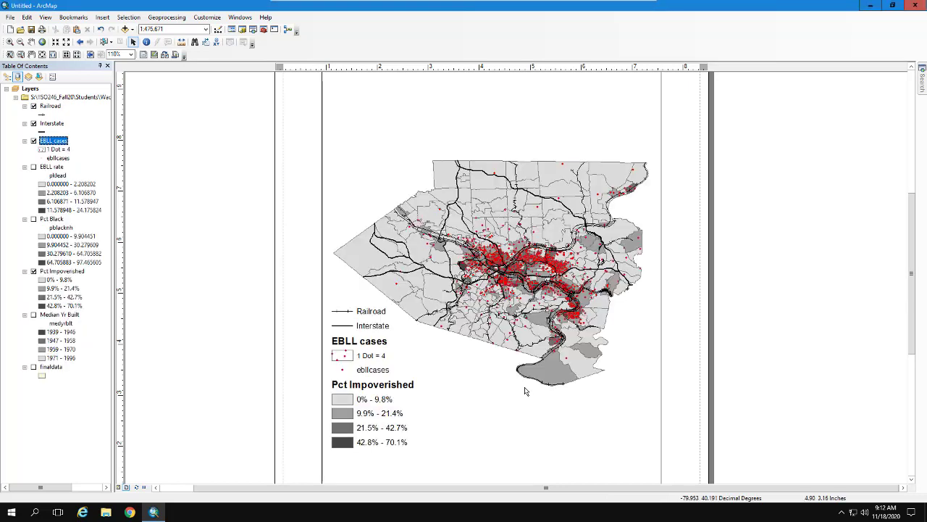
Try a smaller dot size for the EBLL cases layer's dot density symbology
double_click(45, 140)
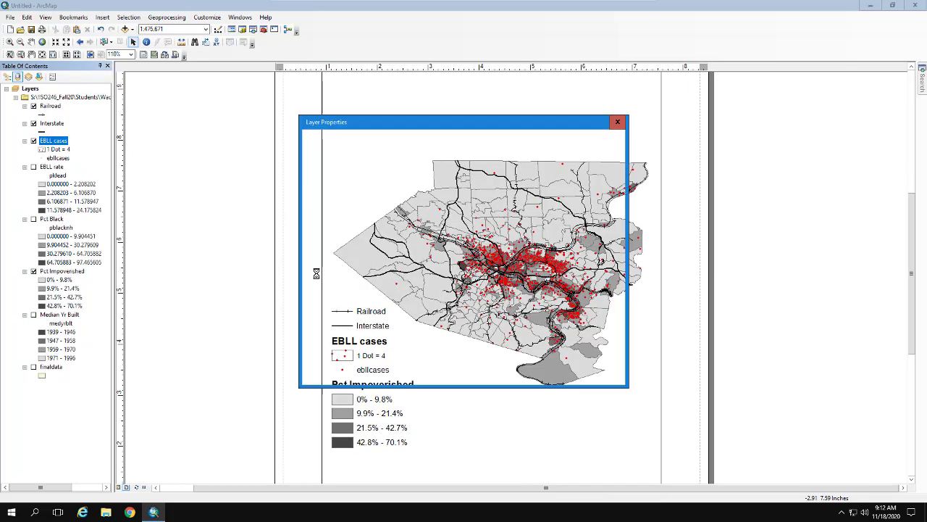
left_click_drag(384, 296, 375, 297)
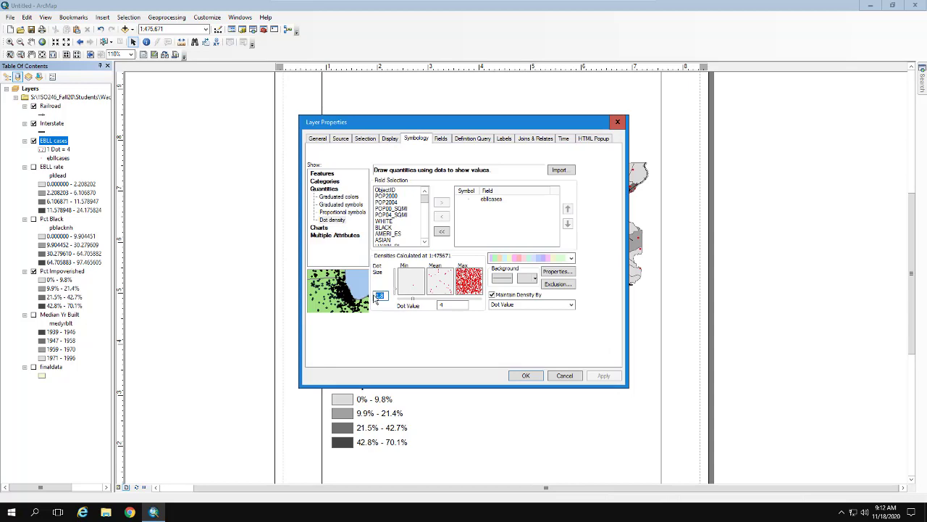
left_click(526, 376)
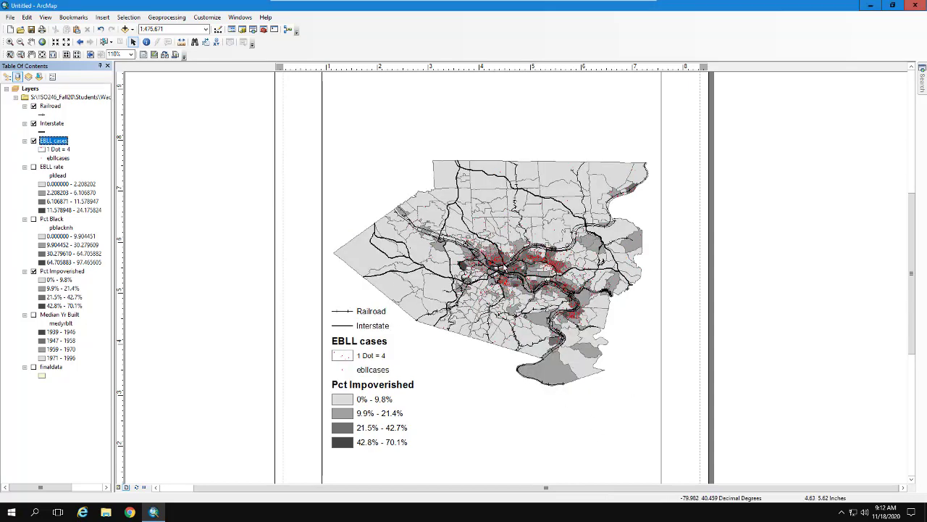
Set the EBLL cases layer's dot size to 2 and its dot value to 6 in the dot density symbology
double_click(49, 142)
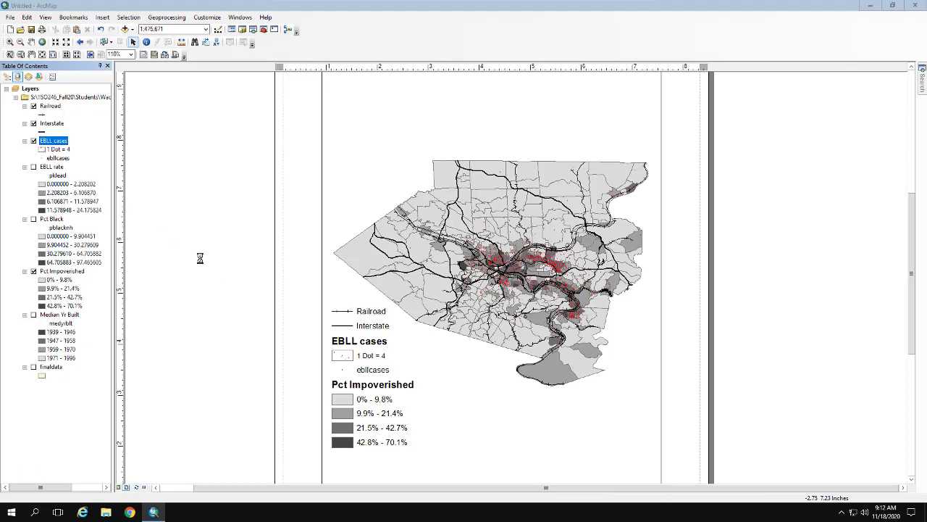
double_click(379, 295)
type("2")
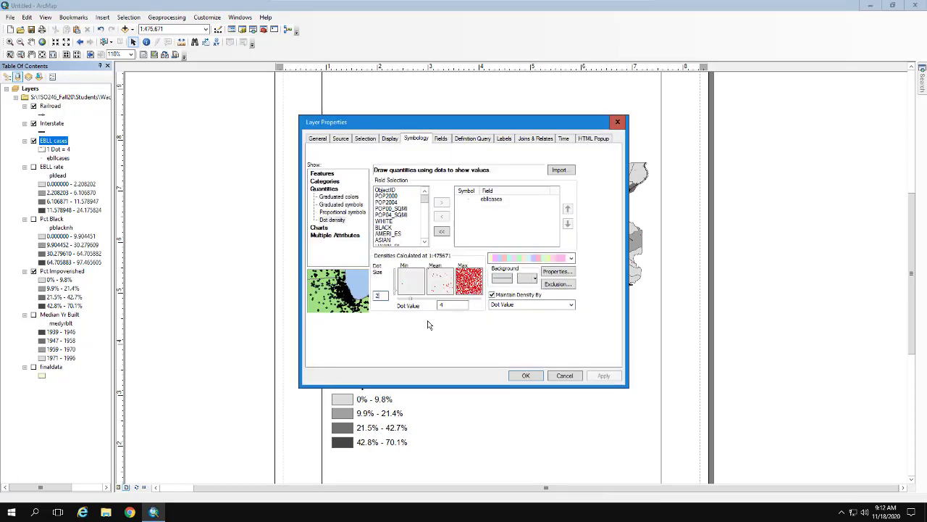
key("Tab")
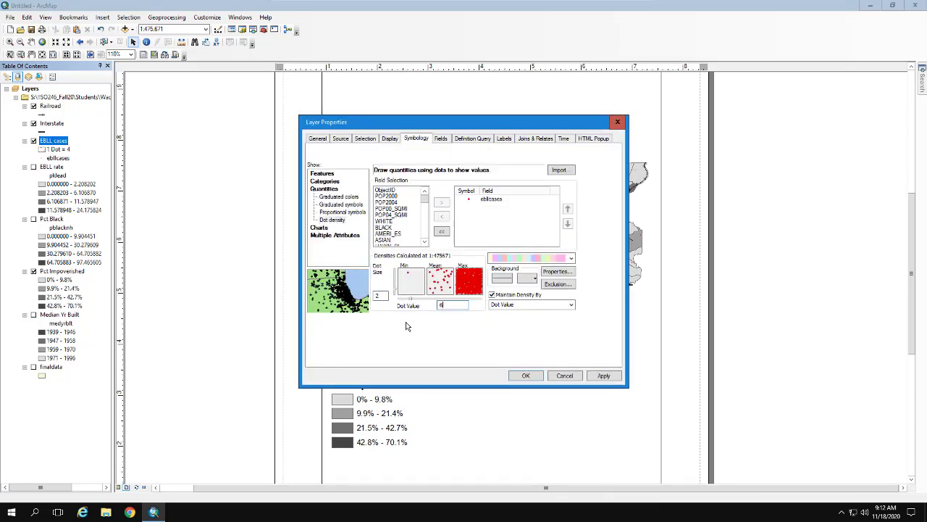
left_click(536, 377)
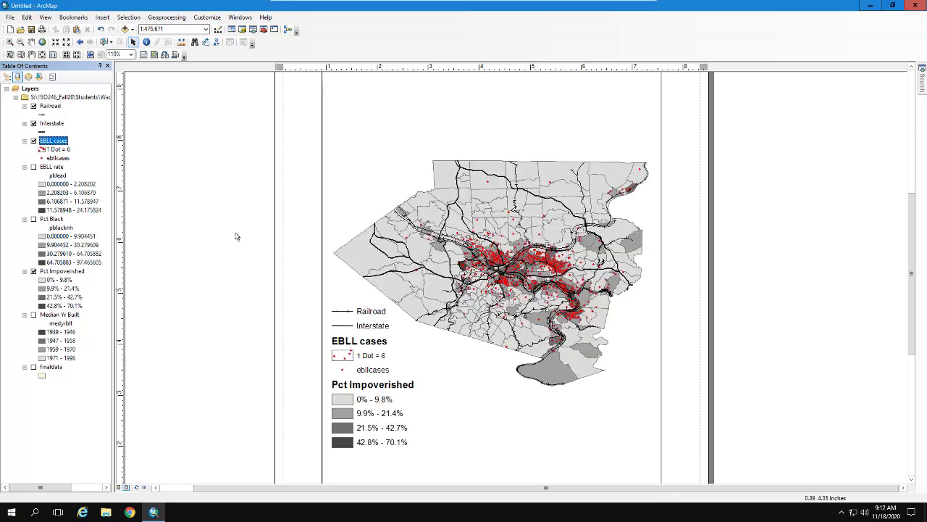
Raise the dot value of the EBLL cases layer to 10
double_click(59, 142)
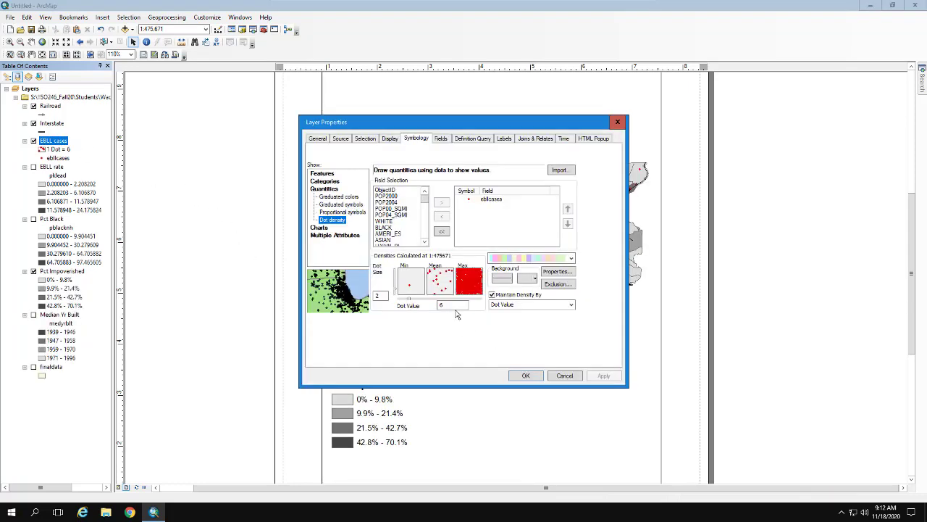
double_click(453, 305)
left_click(526, 376)
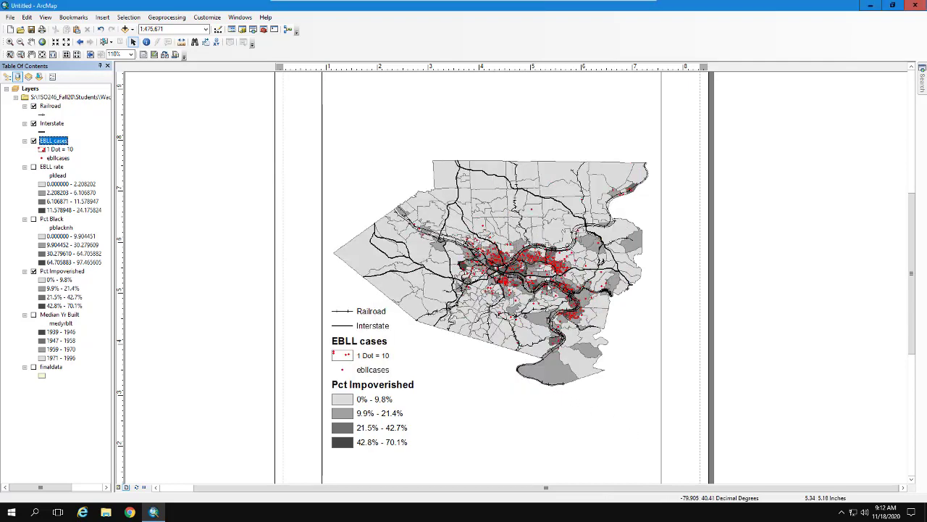
Show the Median Yr Built layer instead of Pct Impoverished, and delete the existing legend from the layout
left_click(33, 271)
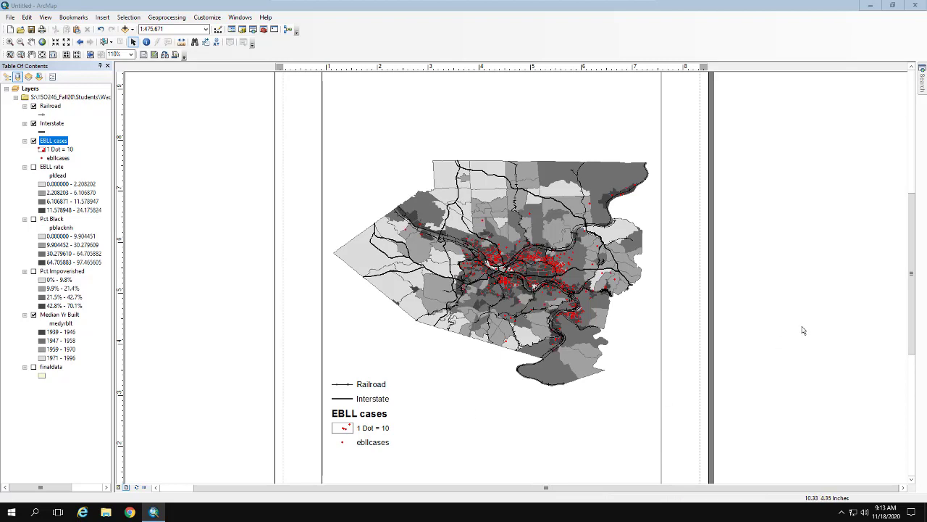
scroll(353, 408, "down", 1)
left_click(350, 403)
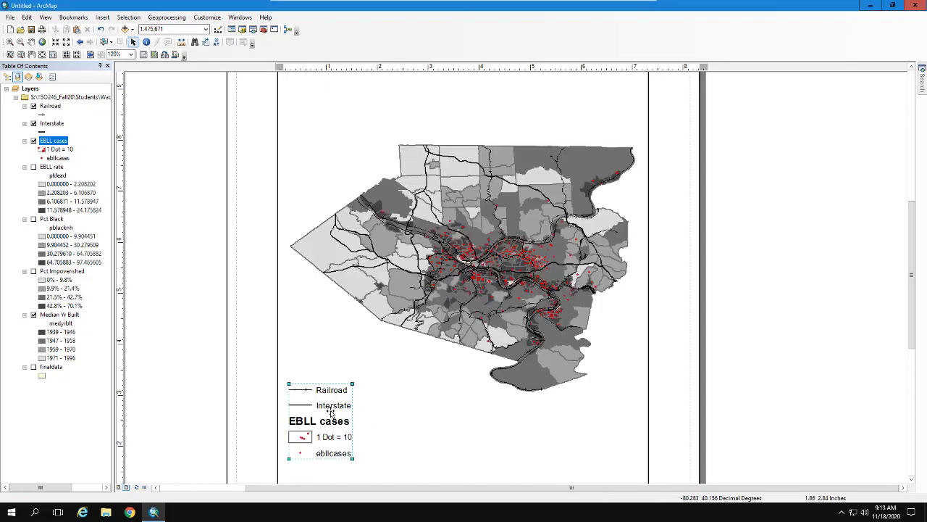
right_click(330, 412)
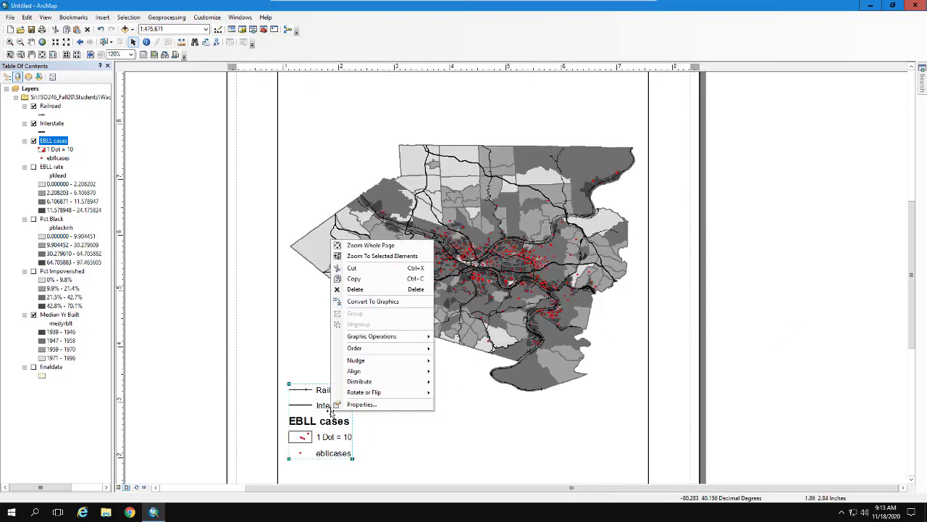
left_click(356, 290)
Insert an untitled one-column legend for Railroad, Interstate, EBLL cases and Median Yr Built, and place it by the county's southwestern edge
left_click(103, 17)
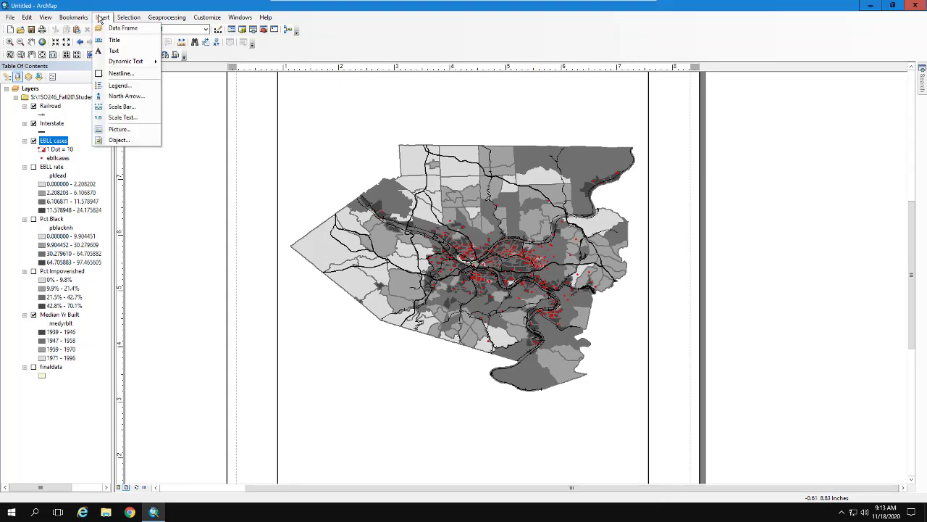
left_click(116, 83)
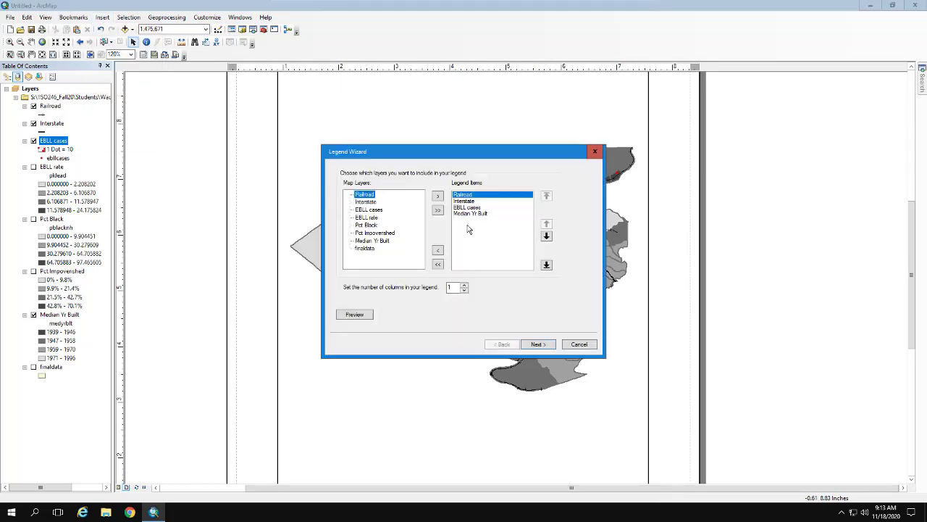
left_click(537, 346)
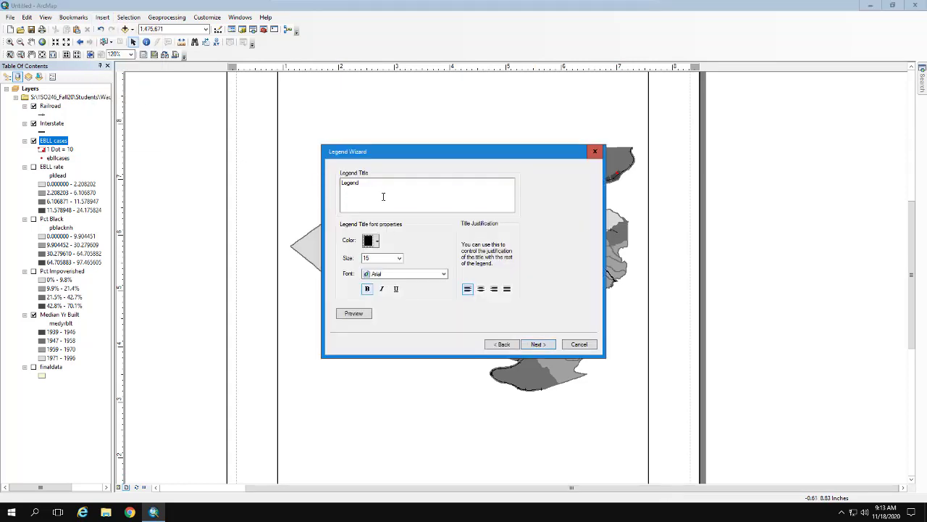
double_click(383, 196)
key("BackSpace")
left_click(535, 345)
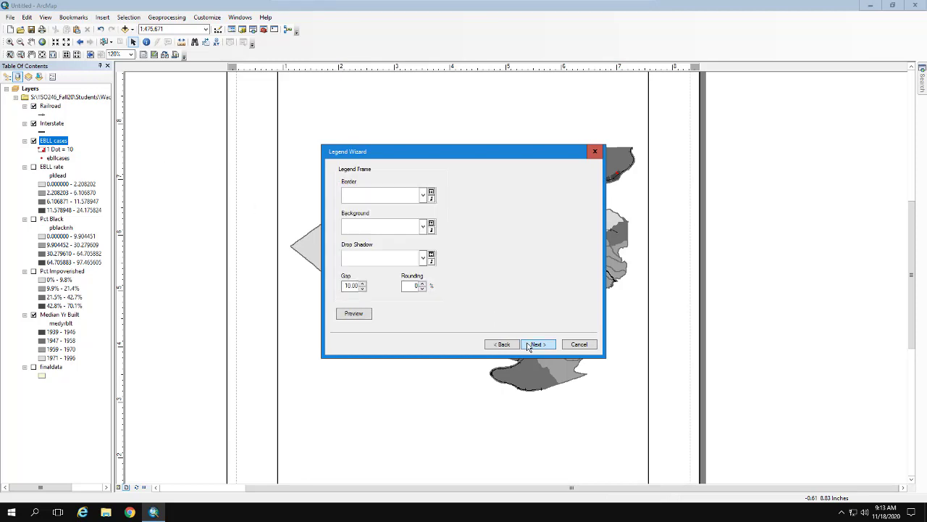
left_click(536, 345)
left_click(536, 345)
left_click(536, 345)
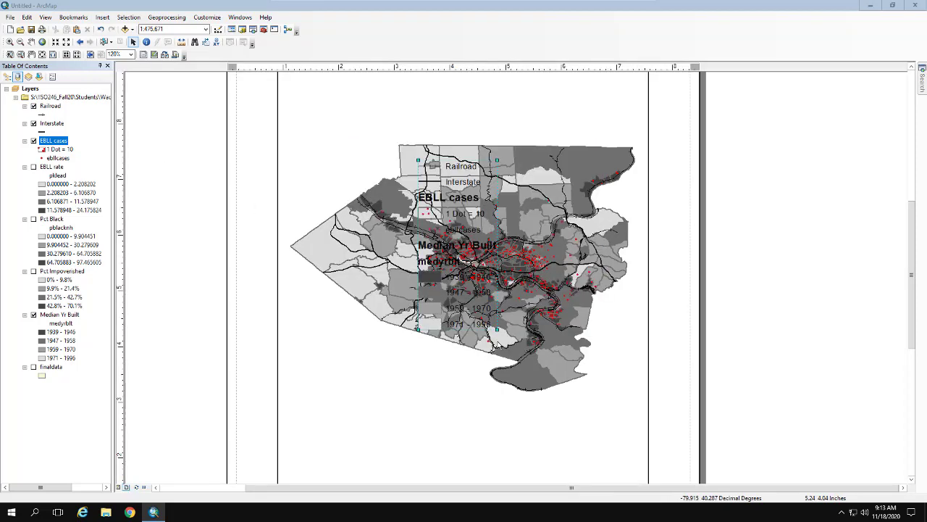
left_click_drag(449, 249, 320, 383)
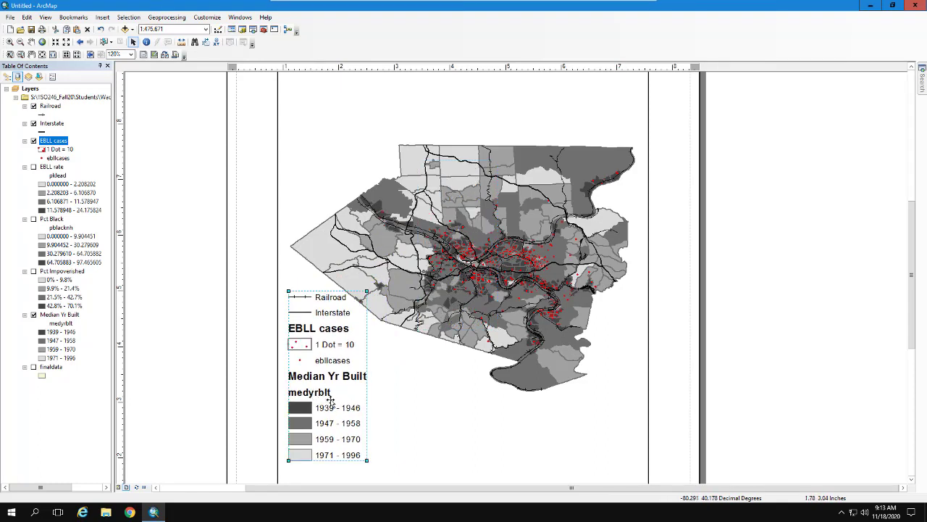
Clear the medyrblt heading under the Median Yr Built layer and deselect the legend
left_click(61, 323)
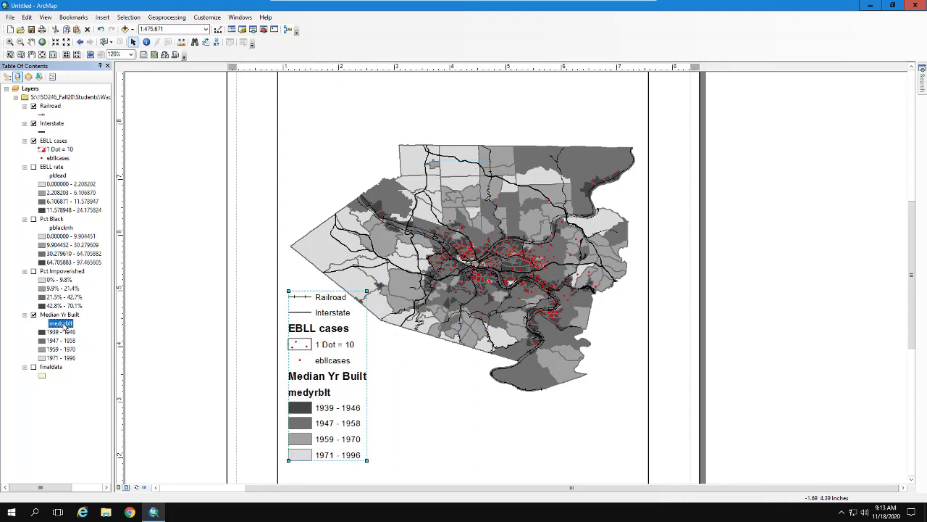
left_click(62, 323)
key("BackSpace")
key("Return")
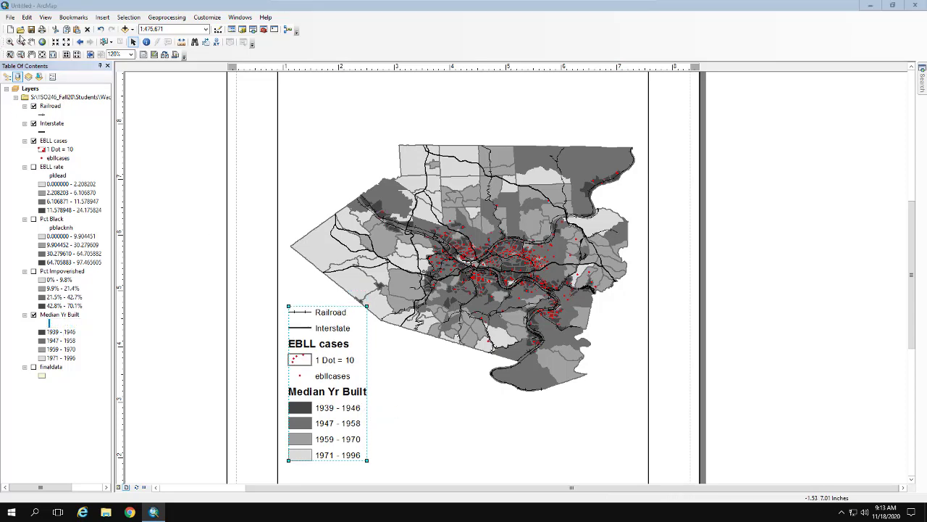
left_click(397, 379)
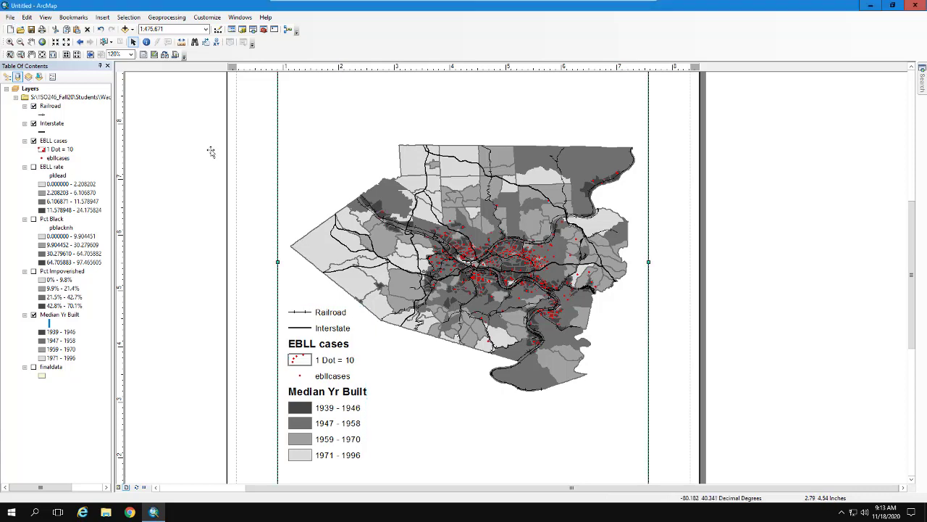
Set the layout zoom to 100% and export the map to the GIS_Proj1 folder as a 96 dpi TIFF named Mdyrblt
left_click(130, 55)
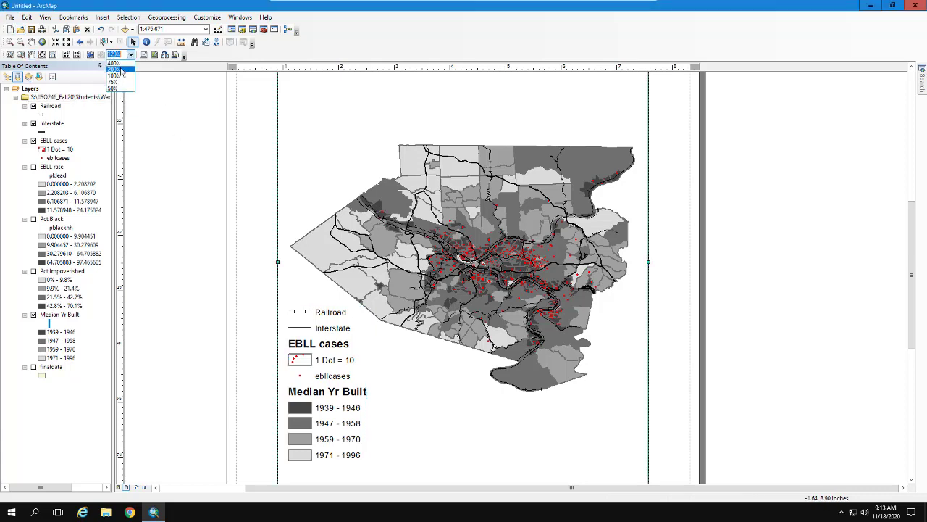
left_click(120, 76)
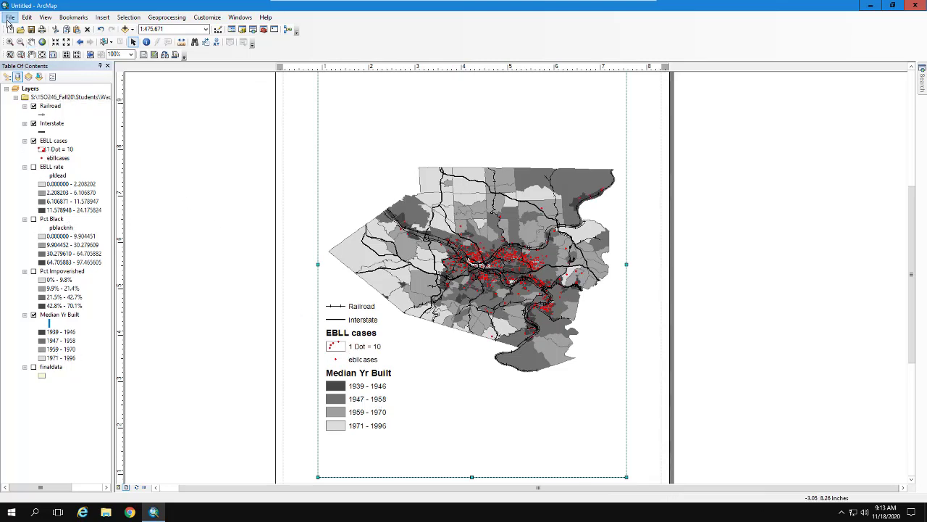
left_click(10, 16)
left_click(29, 165)
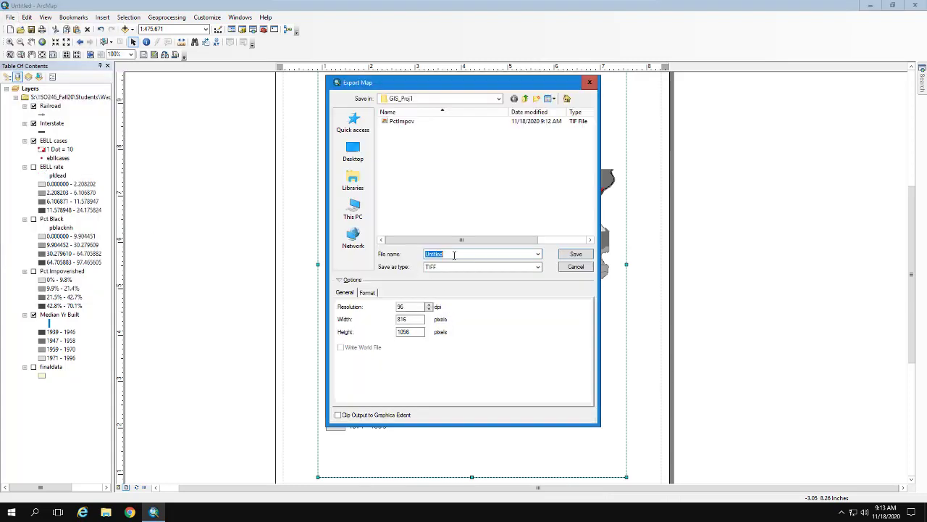
type("Medyrblt")
left_click(568, 253)
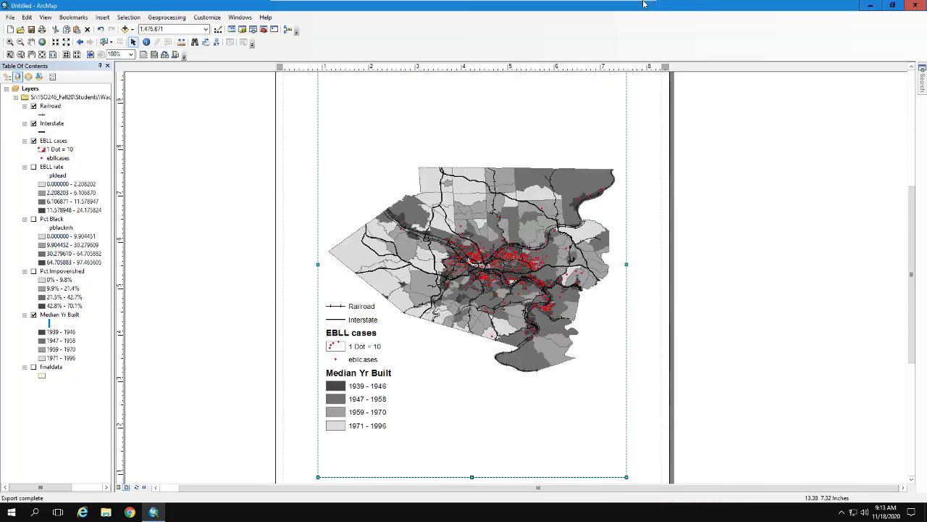
Look through the frequent folders, recent files and drives in File Explorer, and return to ArcMap
mouse_move(631, 6)
left_click(106, 512)
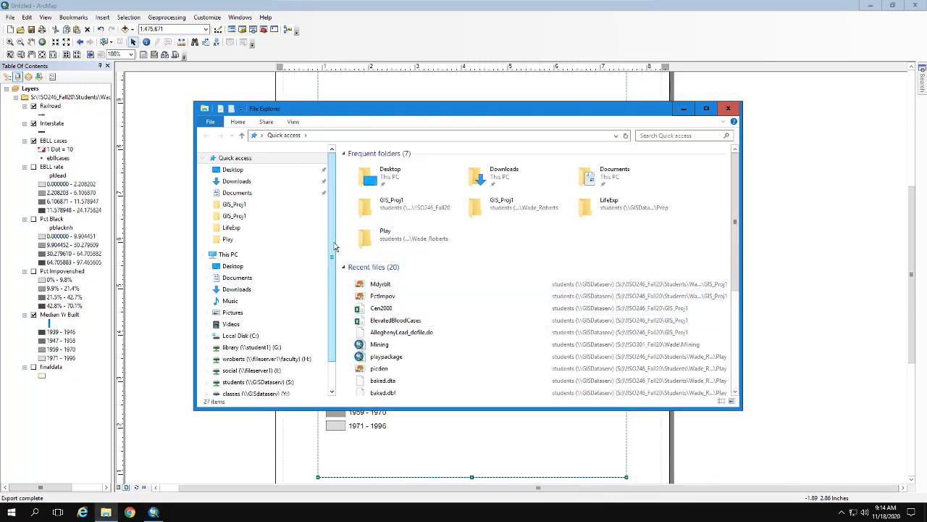
scroll(336, 246, "down", 3)
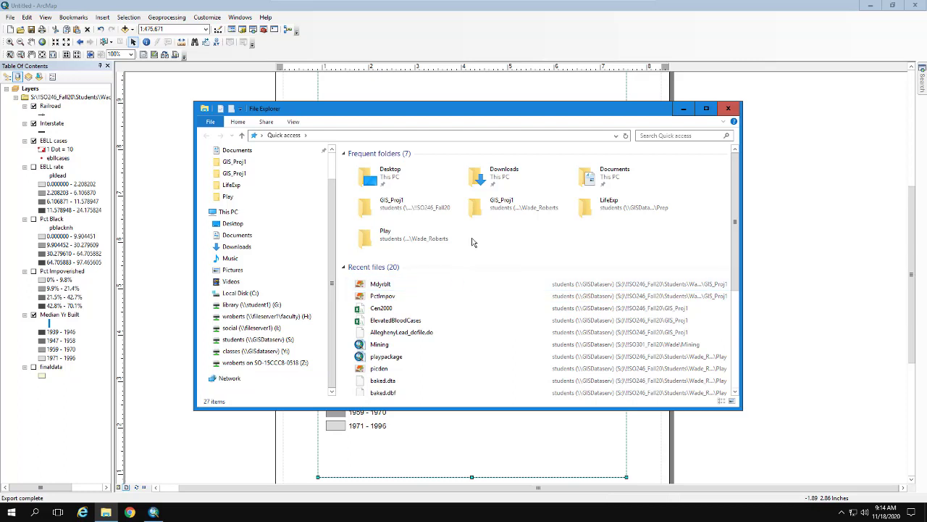
left_click(683, 110)
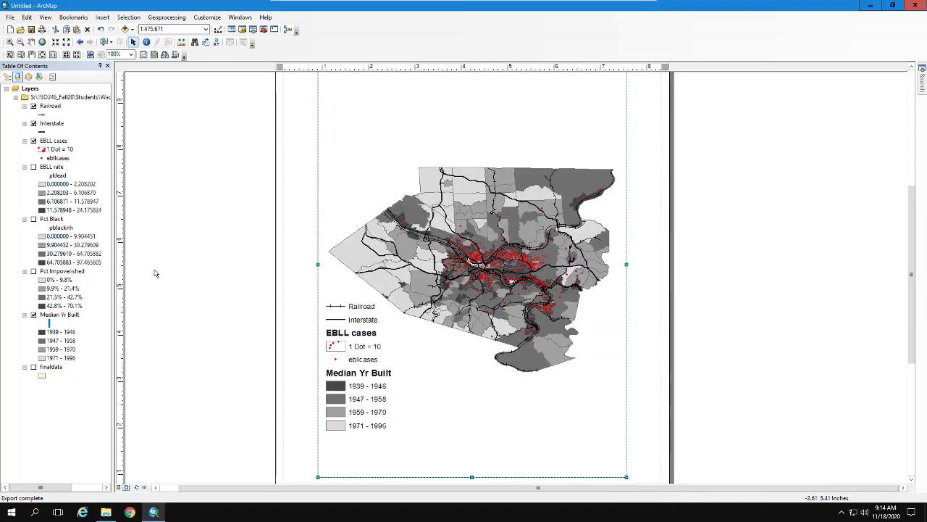
Open the EBLL cases layer's attribute table, enlarge it to examine its fields, and close it
right_click(52, 167)
right_click(51, 141)
left_click(76, 169)
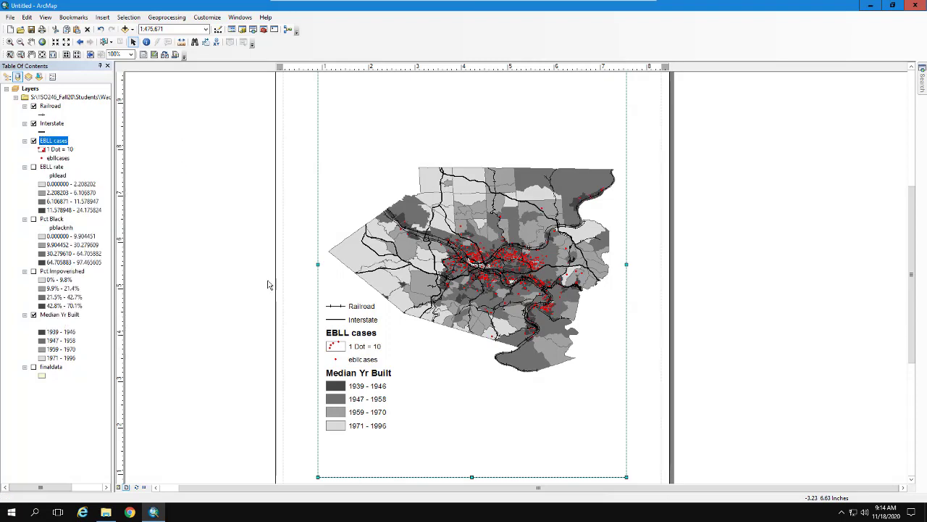
left_click_drag(759, 408, 822, 375)
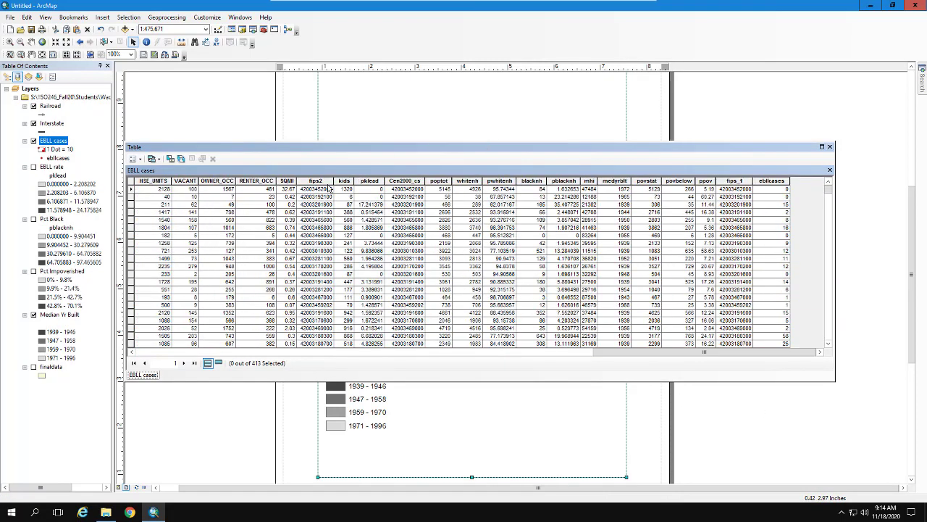
left_click(831, 147)
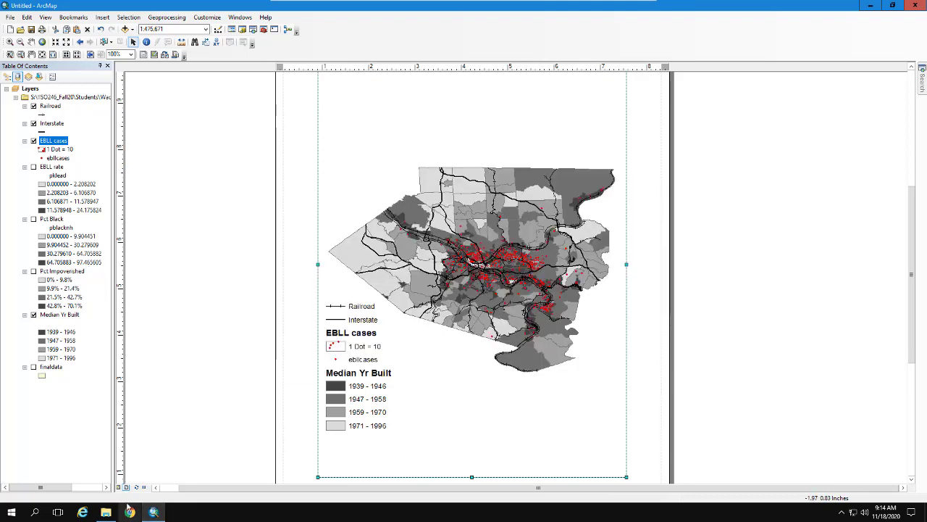
Minimize ArcMap and launch Stata from the desktop
left_click(871, 6)
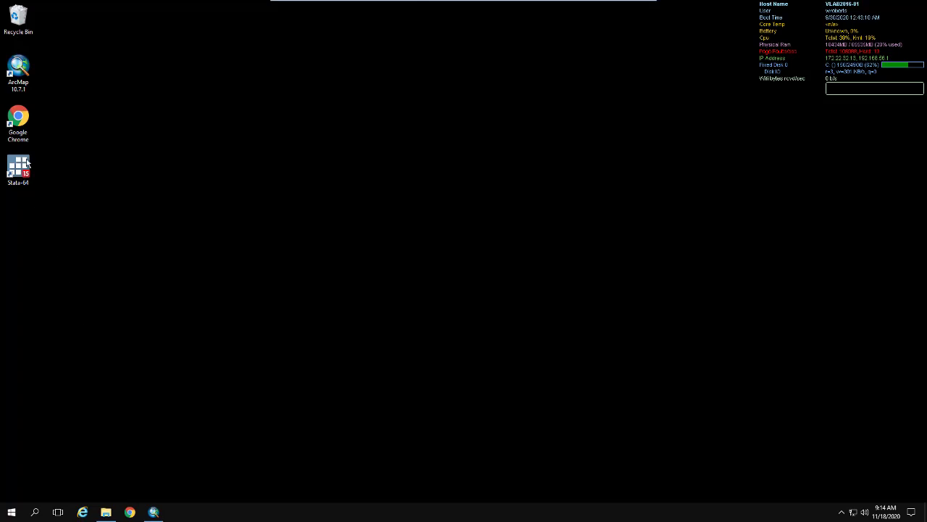
double_click(19, 172)
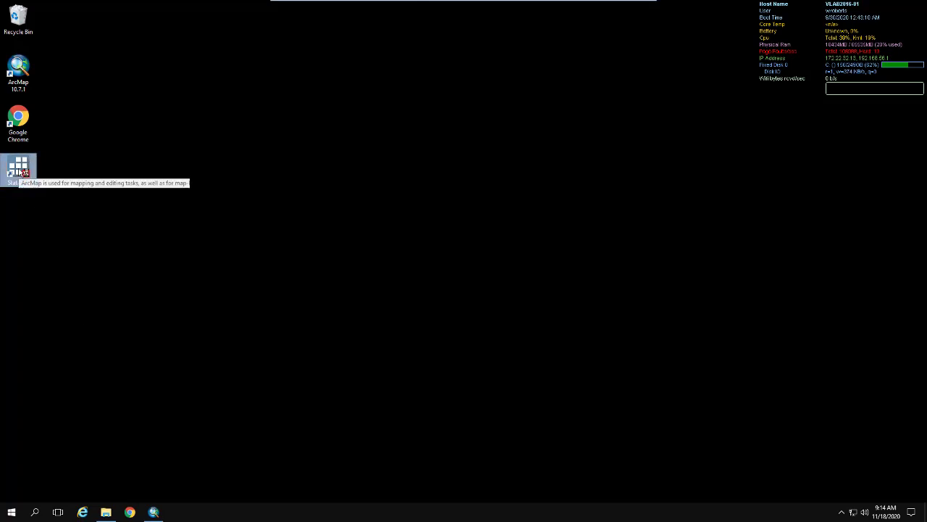
left_click(497, 266)
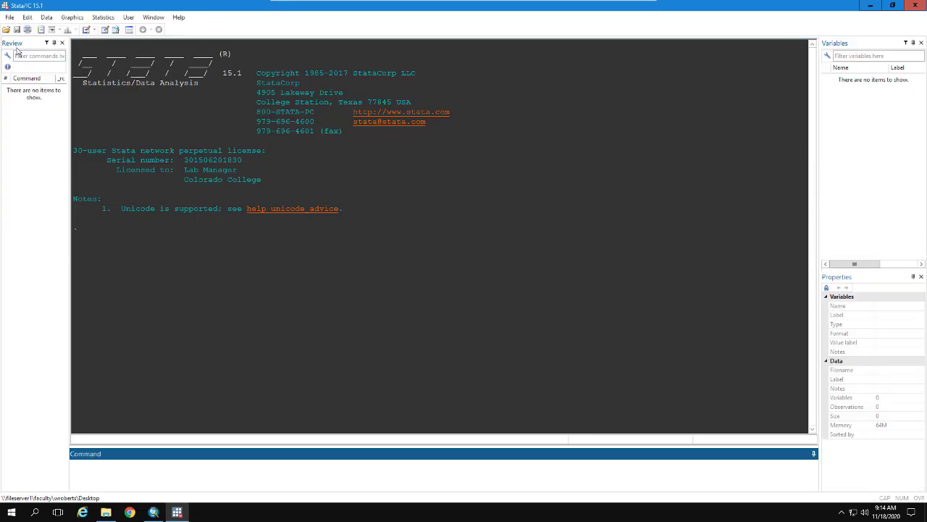
Start a dBase import and browse the students drive to the GIS_Proj1 folder in the personal folder under !!SO246_Fall20\Students
left_click(10, 17)
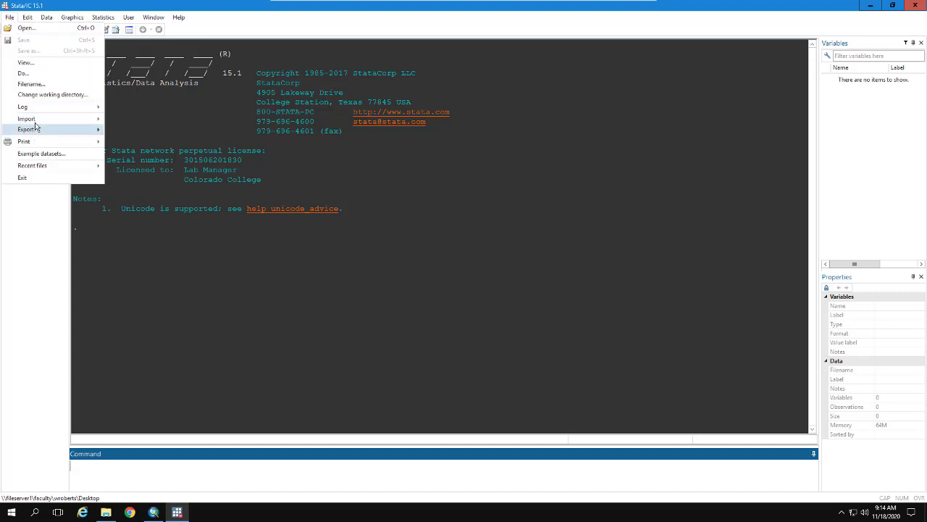
mouse_move(35, 123)
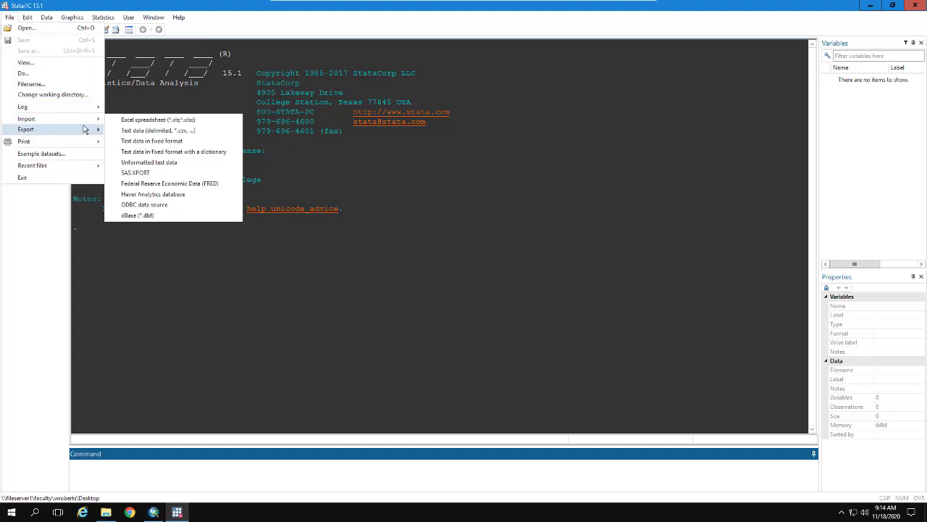
left_click(142, 216)
left_click(557, 223)
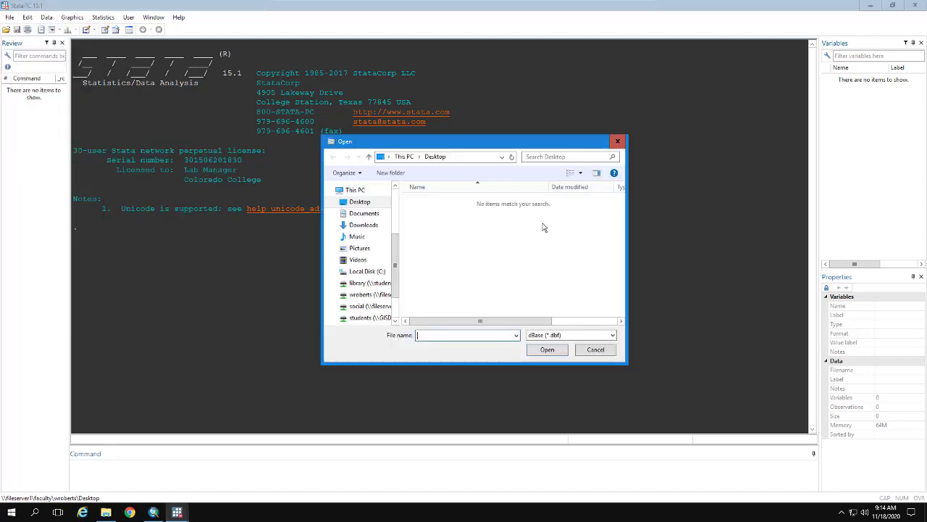
left_click(371, 318)
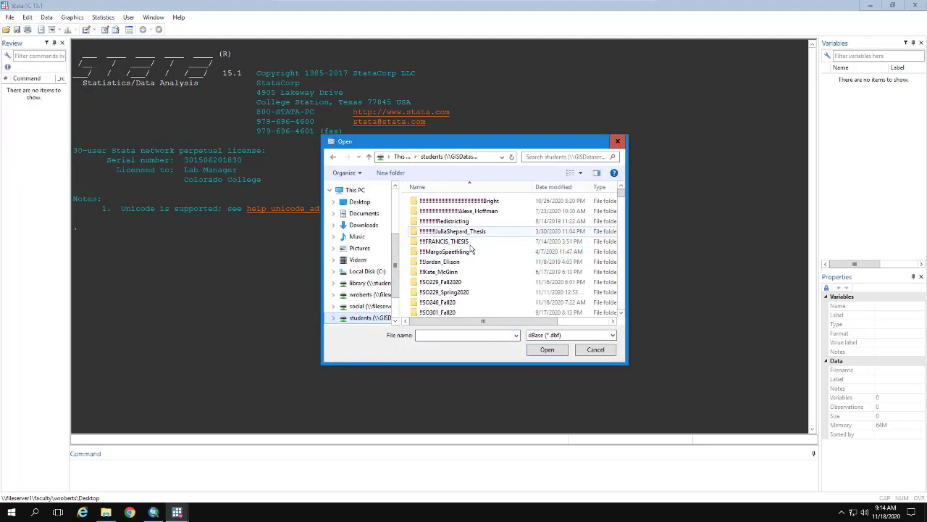
double_click(447, 305)
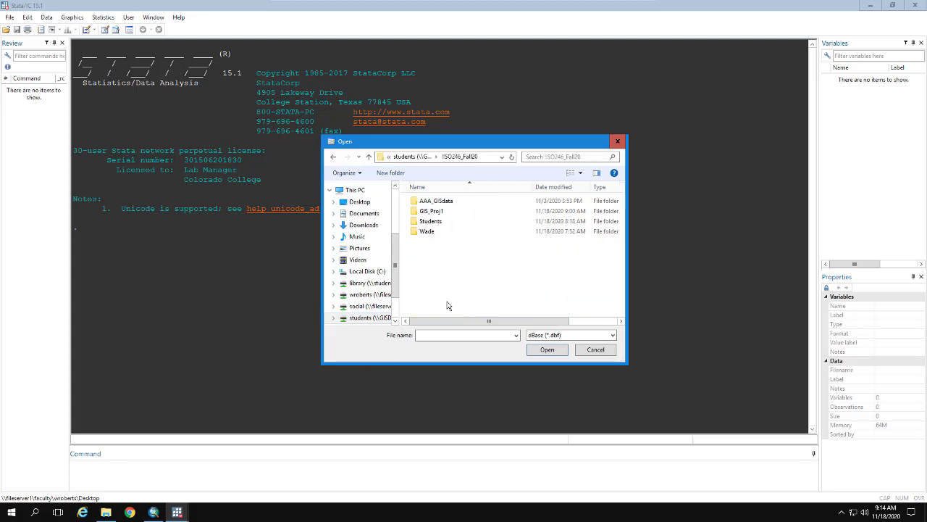
left_click(434, 211)
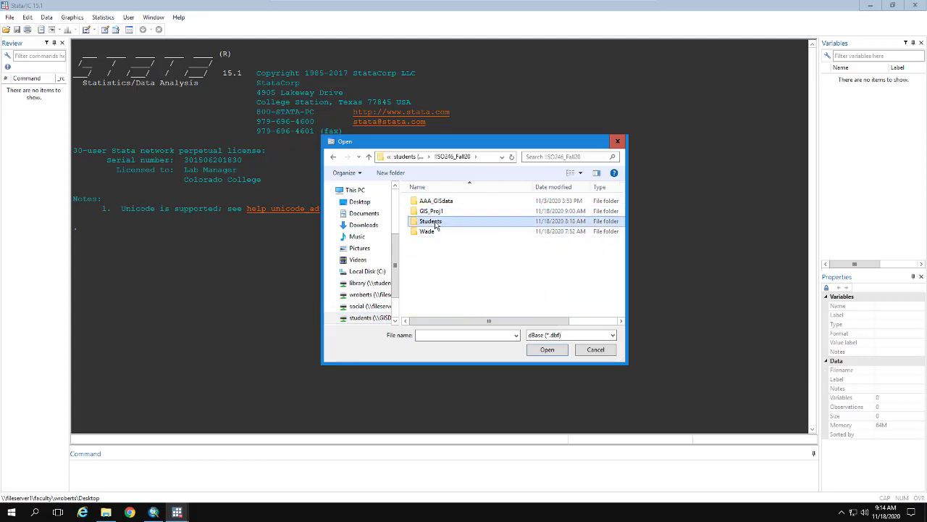
double_click(430, 221)
scroll(445, 286, "down", 3)
double_click(438, 291)
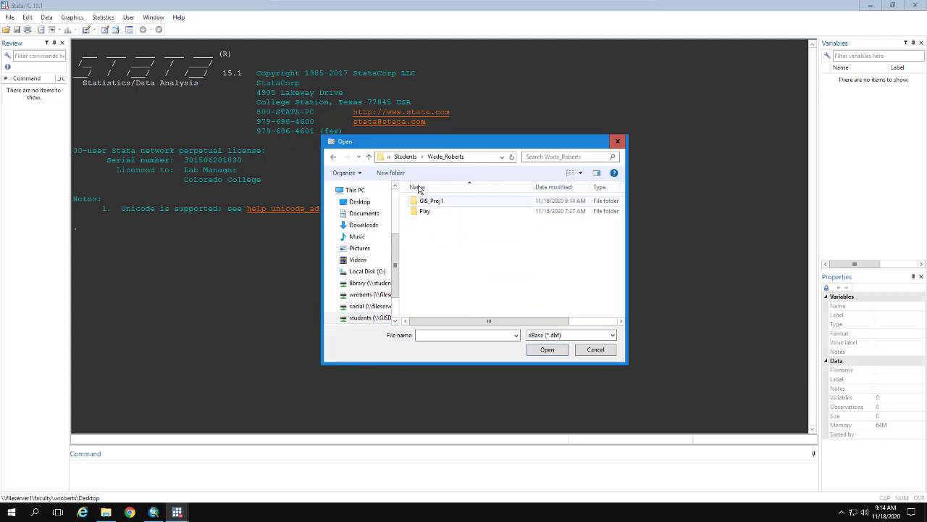
double_click(430, 201)
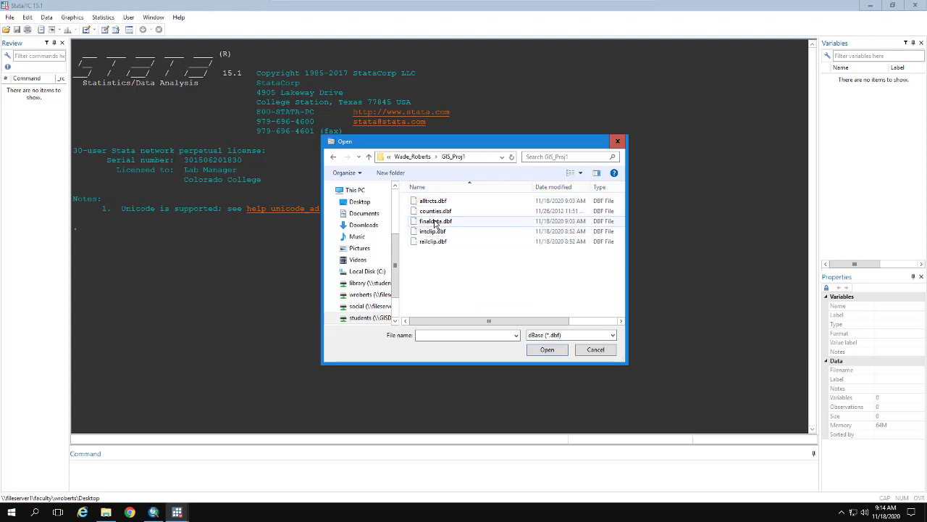
Import finaldata.dbf with the variable case preserved, and look through the imported variables
left_click(437, 222)
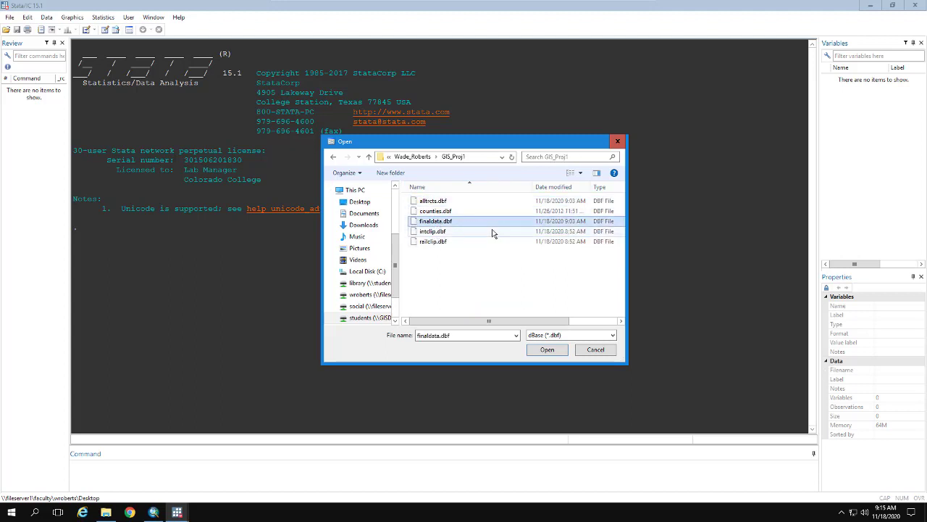
left_click(549, 352)
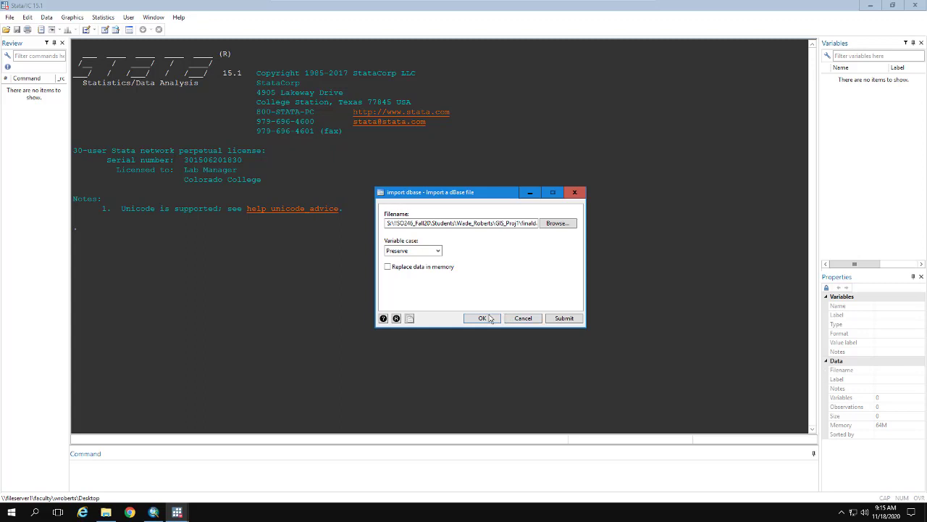
left_click(489, 319)
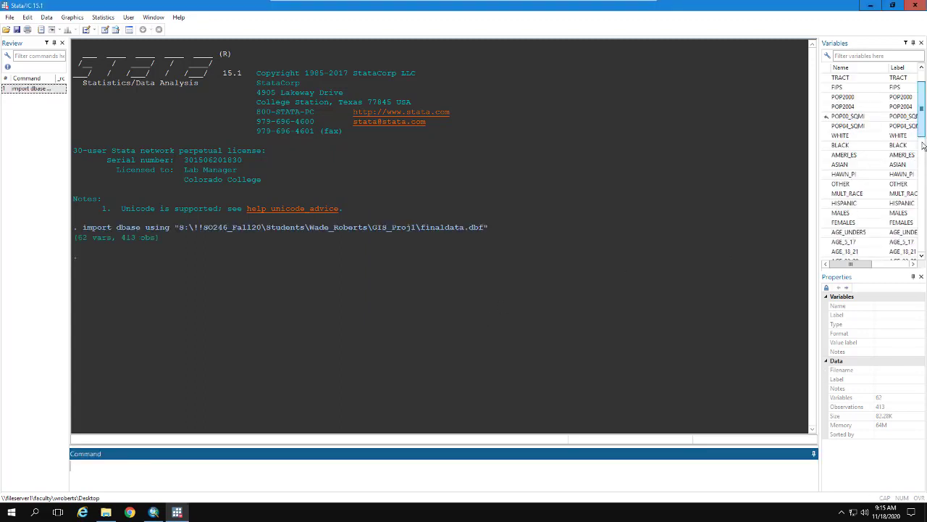
scroll(923, 147, "down", 10)
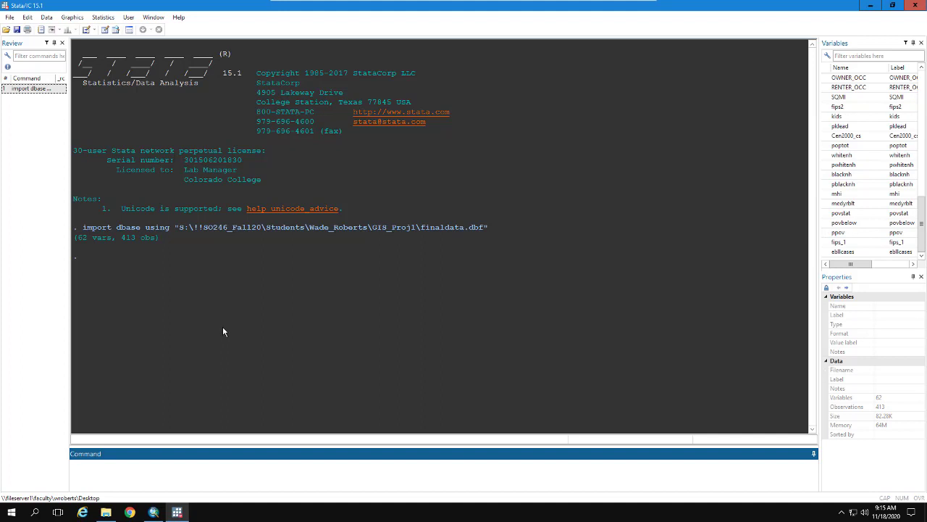
Open the Do-file Editor, close it, and reopen it with a blank do-file
left_click(86, 30)
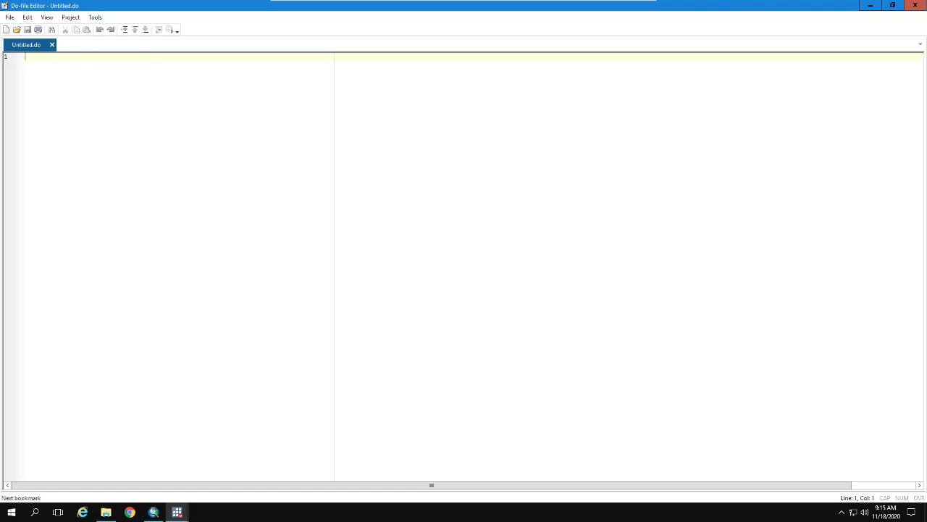
left_click(915, 6)
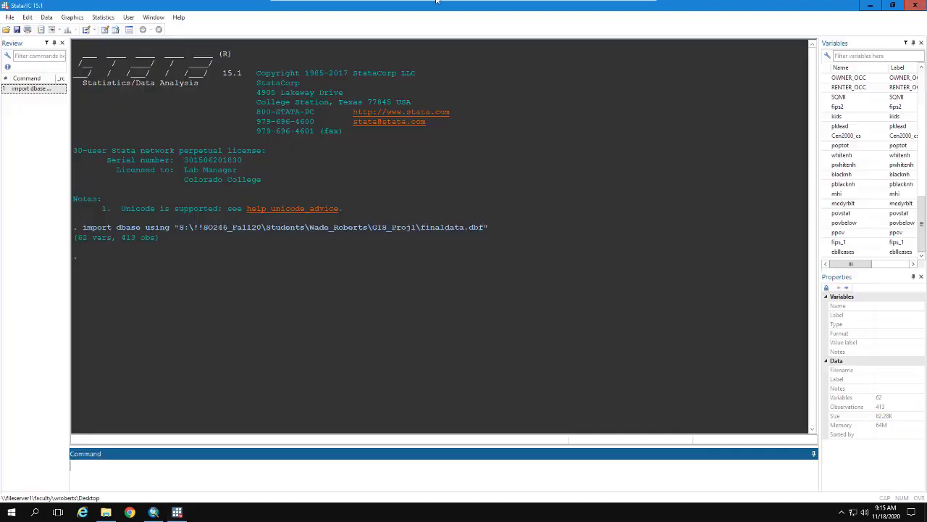
left_click(87, 30)
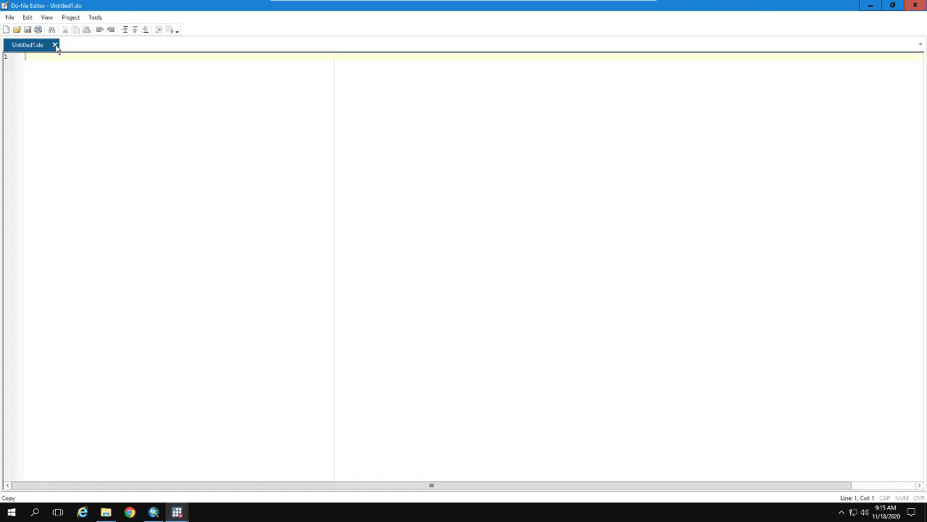
Open AlleghenyLead_dofile.do from the personal GIS_Proj1 folder under !!SO246_Fall20\Students on the students drive
left_click(16, 29)
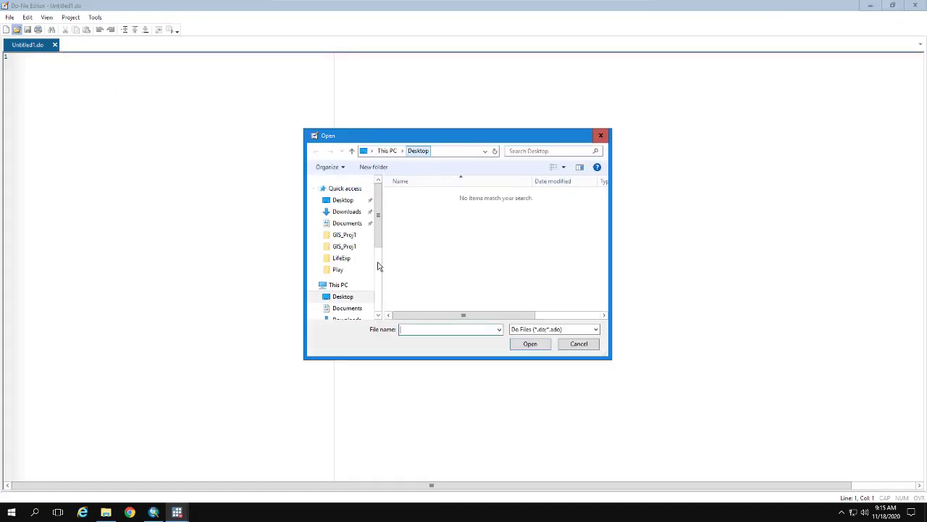
left_click_drag(376, 243, 378, 312)
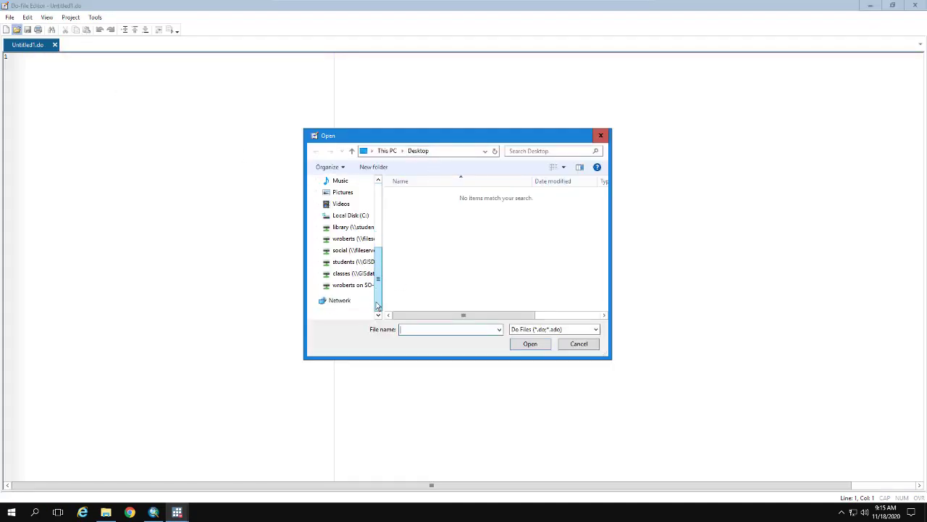
left_click(342, 262)
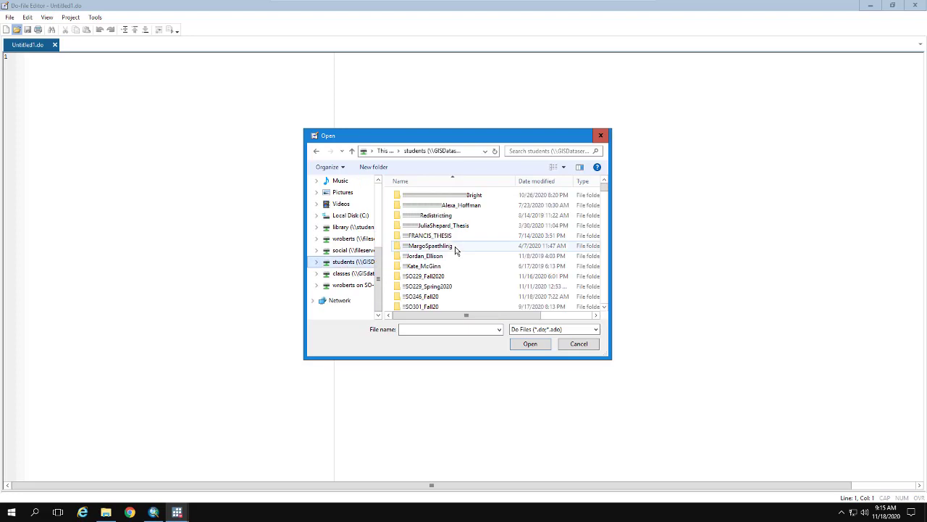
double_click(428, 296)
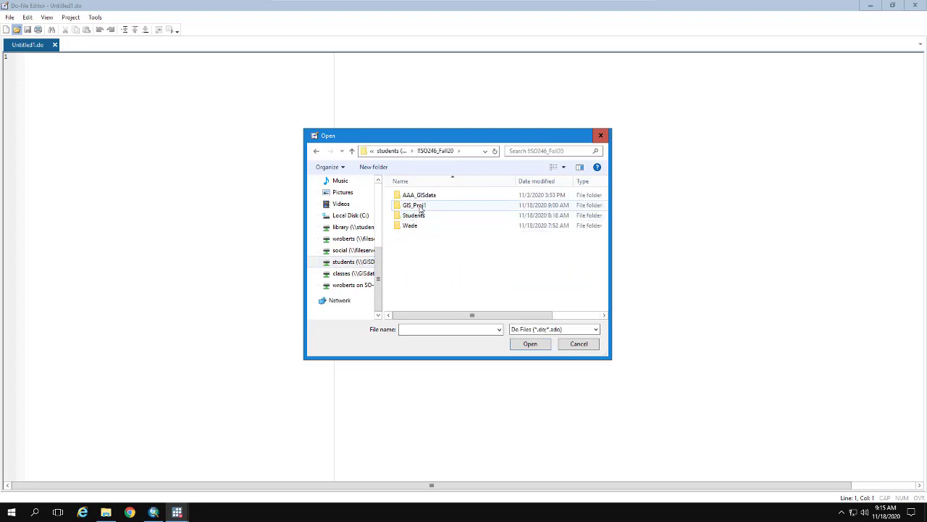
double_click(415, 215)
scroll(438, 290, "down", 6)
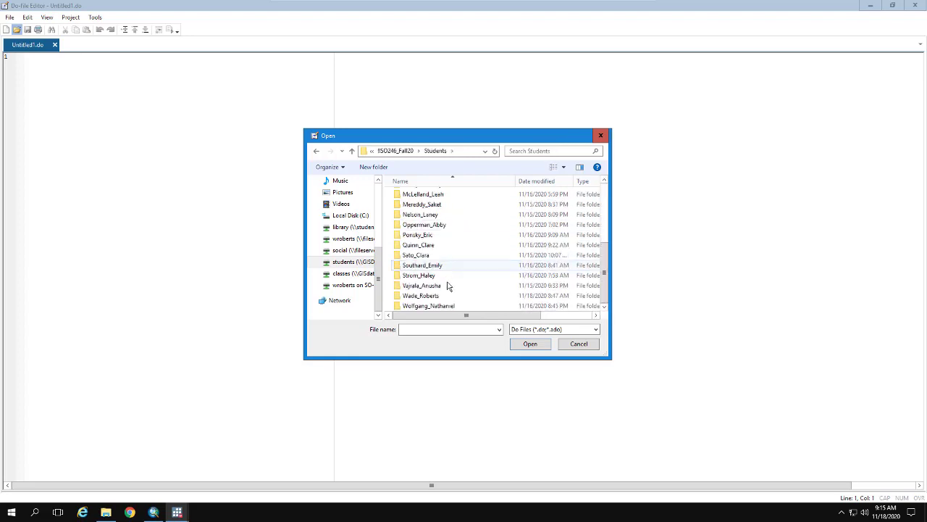
double_click(428, 295)
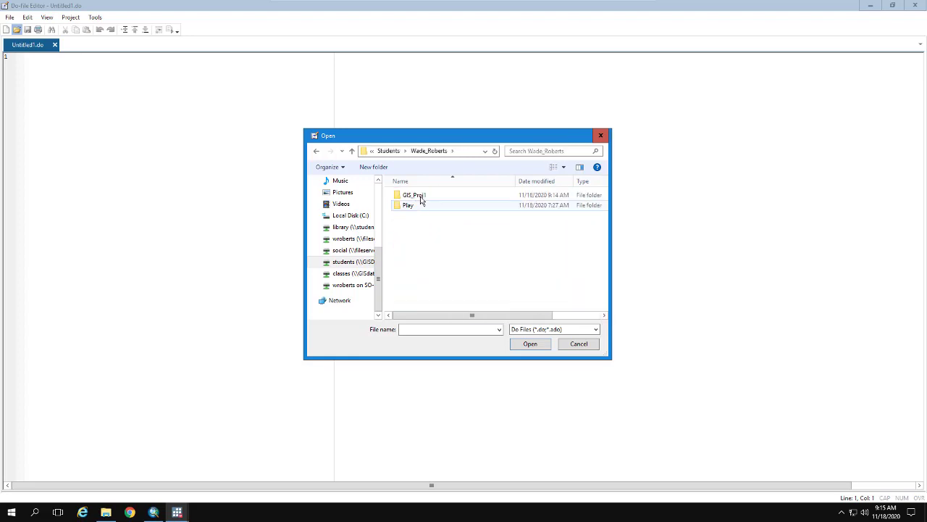
double_click(422, 198)
left_click(425, 201)
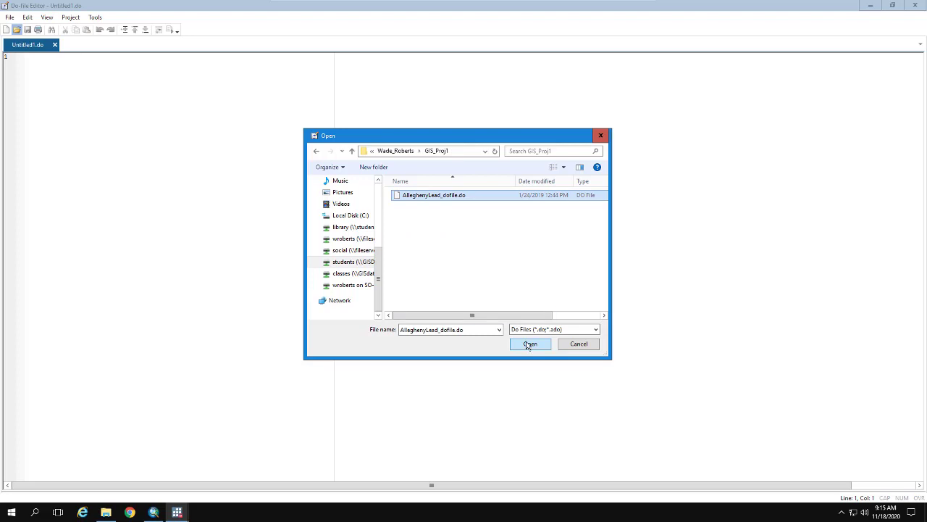
left_click(528, 345)
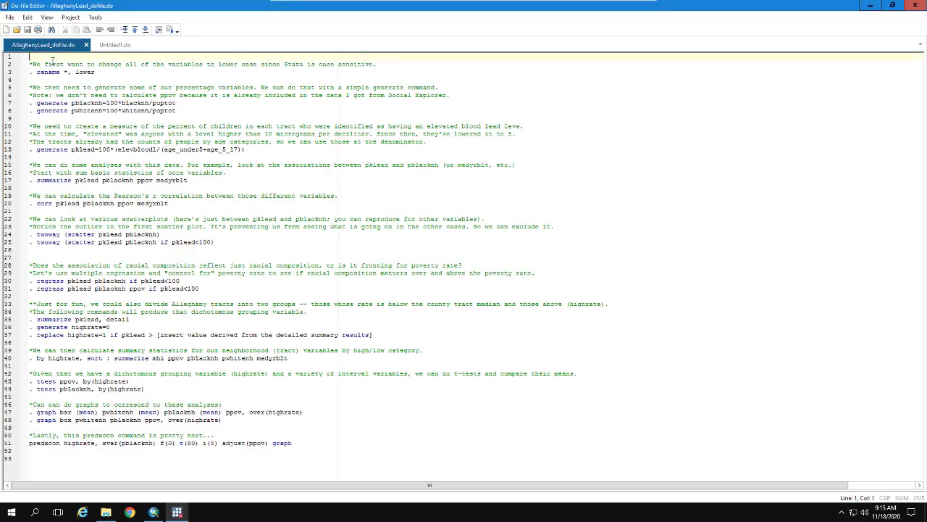
Run only the do-file's "rename *, lower" line, and restore the editor to a smaller window over Stata's results
left_click_drag(33, 64, 118, 79)
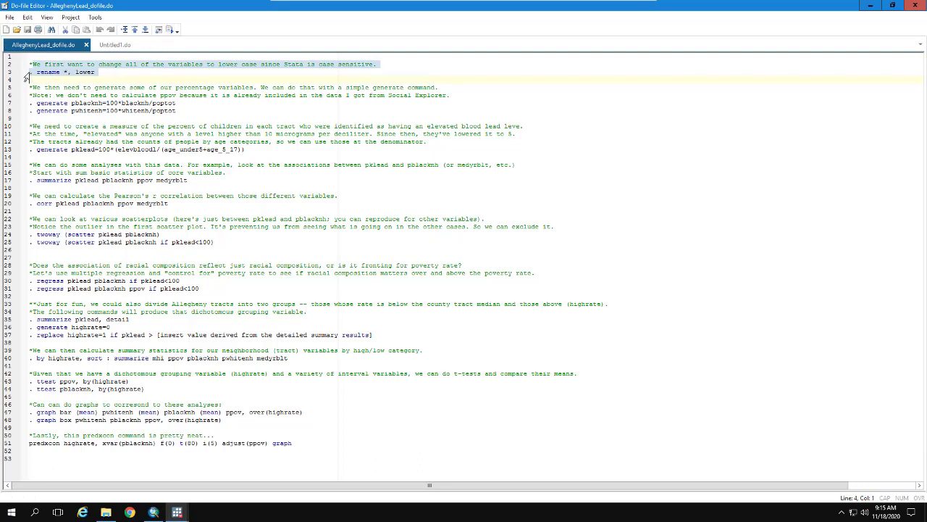
left_click_drag(29, 72, 111, 80)
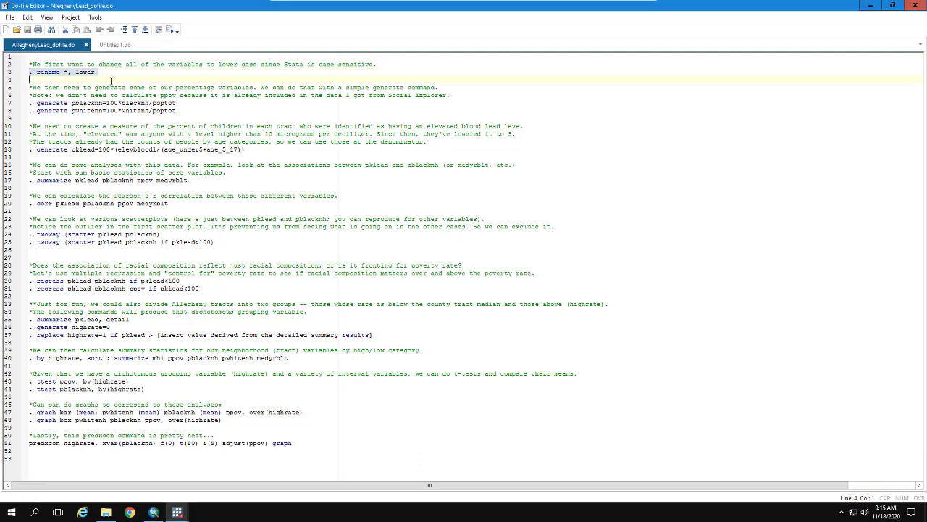
left_click(170, 30)
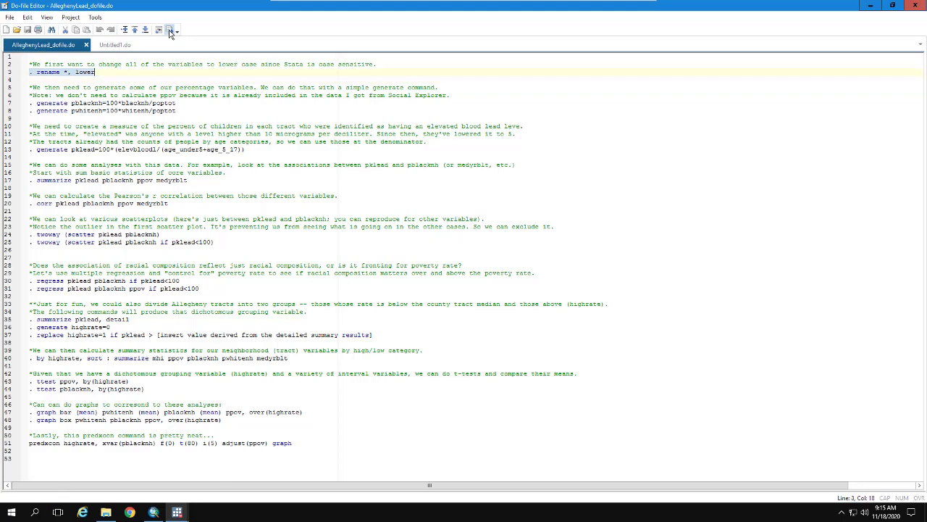
left_click(893, 5)
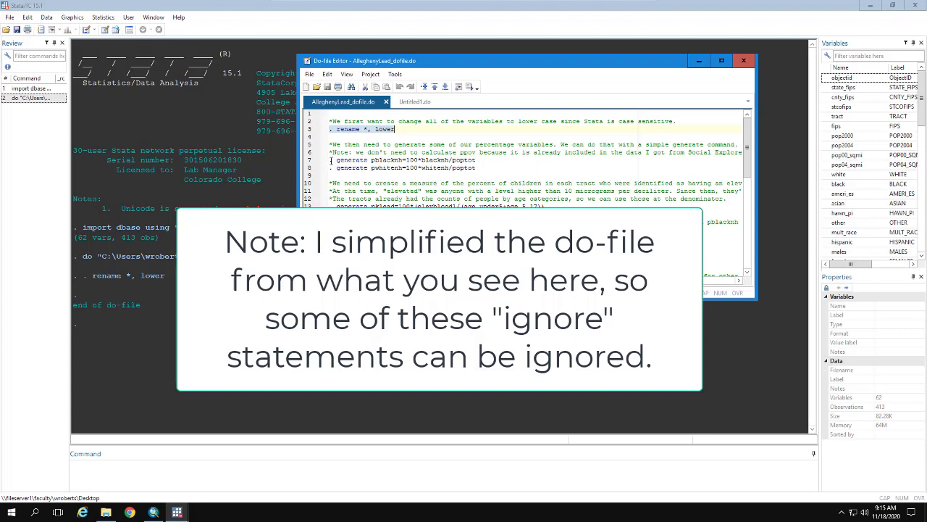
Examine the do-file's generate commands for pblacknh, pwhitenh and pklead by highlighting them without running them
left_click_drag(331, 160, 488, 170)
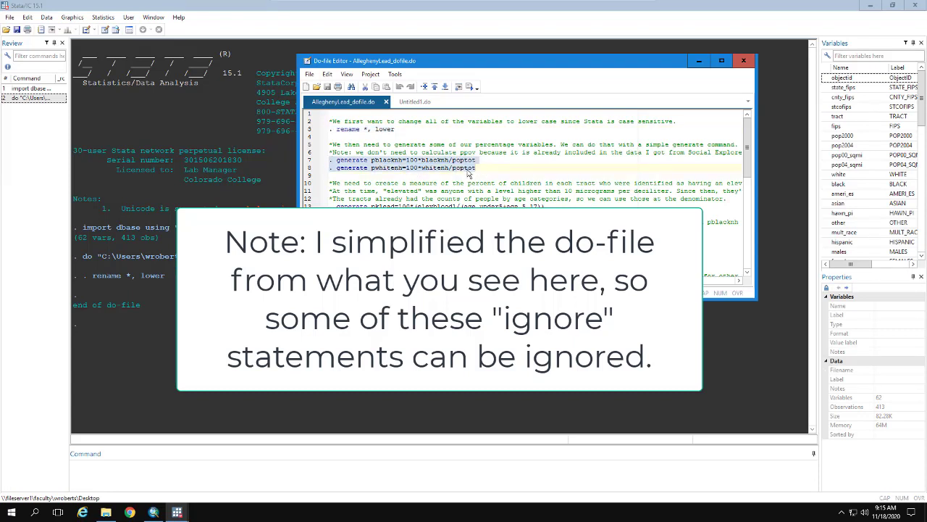
left_click(373, 163)
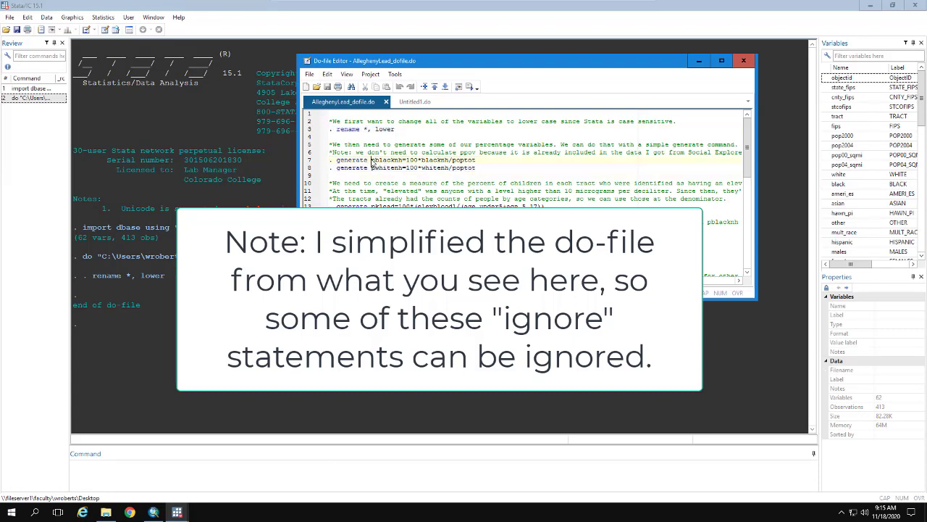
left_click_drag(331, 160, 472, 183)
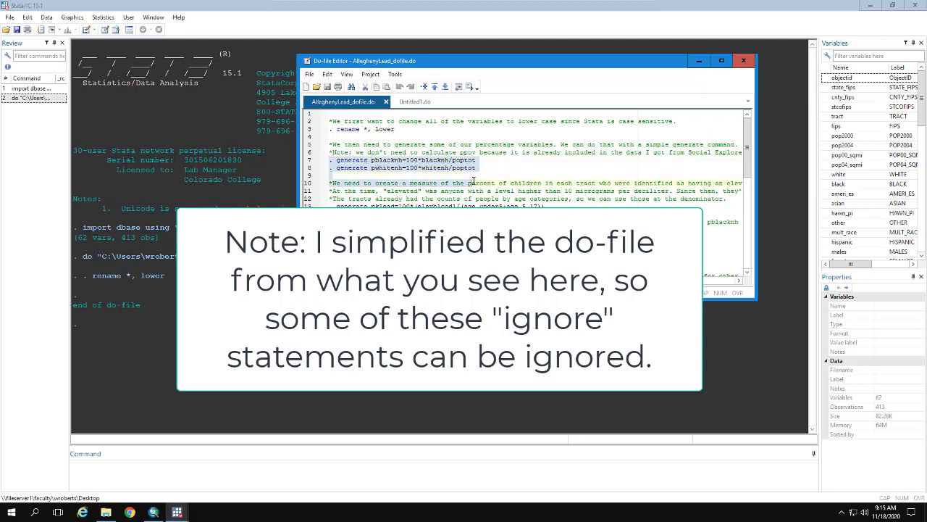
scroll(454, 205, "down", 1)
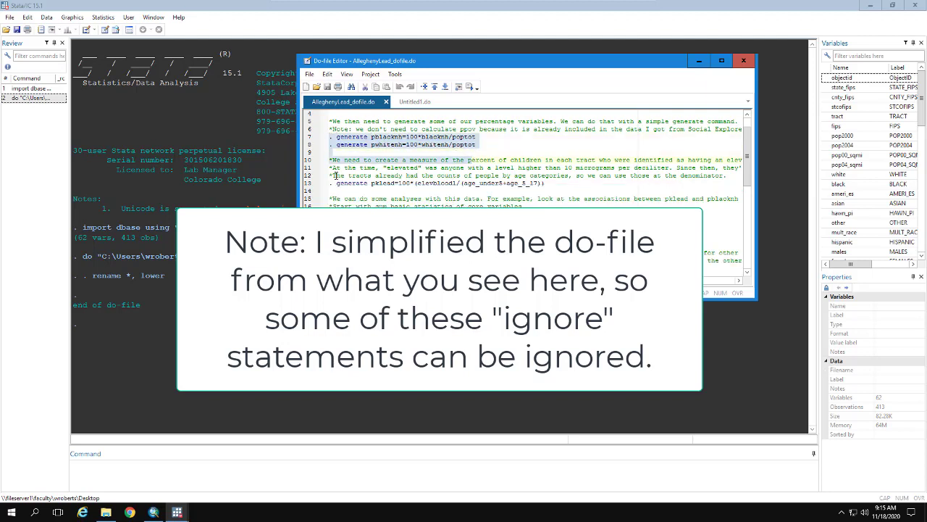
left_click_drag(331, 183, 567, 187)
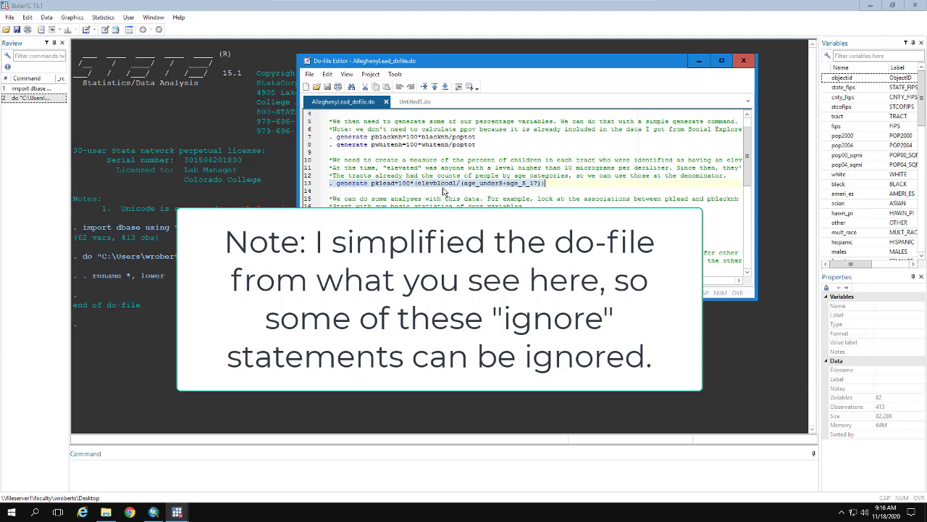
Run only the do-file's "summarize pklead pblacknh ppov medyrblt" line
scroll(444, 190, "down", 1)
left_click_drag(330, 191, 488, 191)
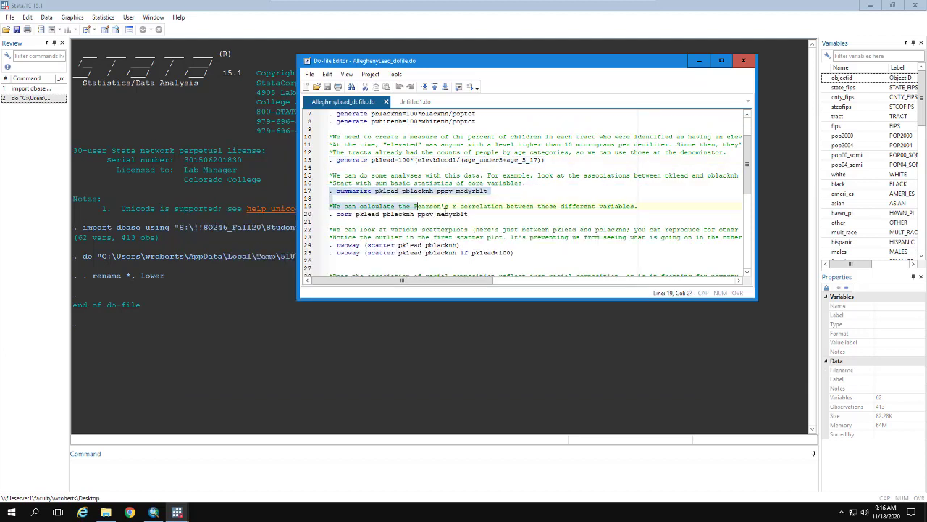
left_click(469, 87)
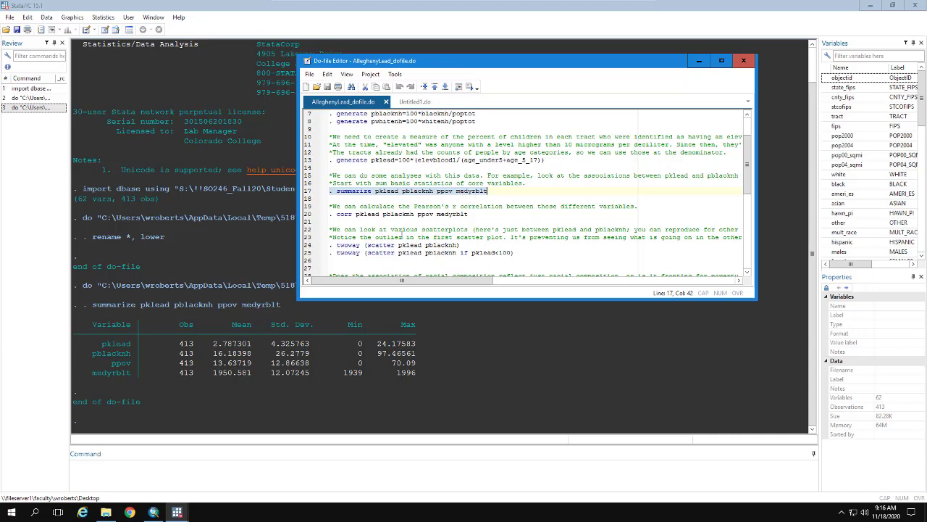
Run only the do-file's "corr pklead pblacknh ppov medyrblt" line
left_click(384, 214)
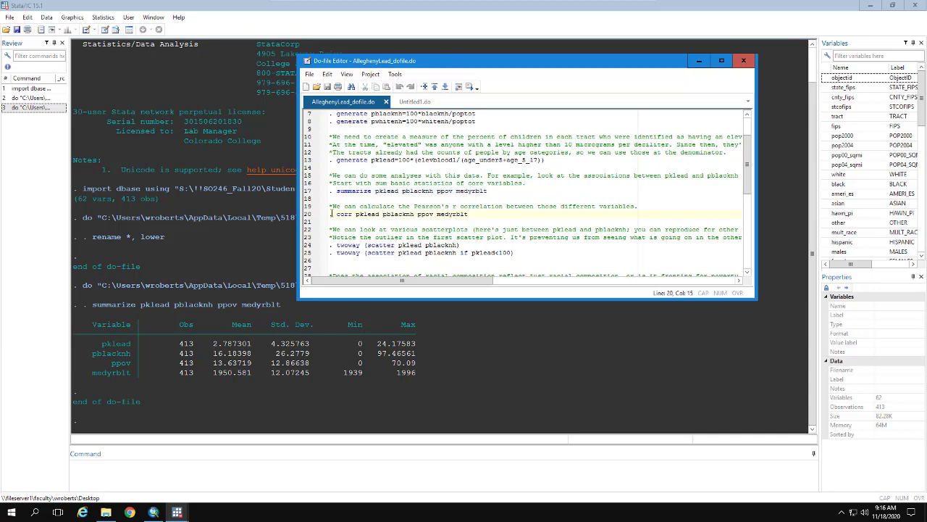
left_click_drag(330, 214, 468, 214)
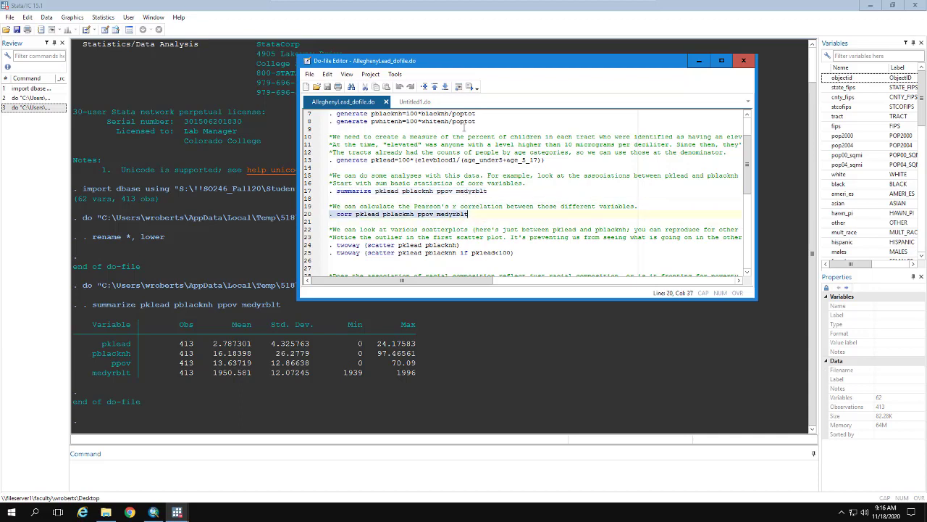
left_click(470, 87)
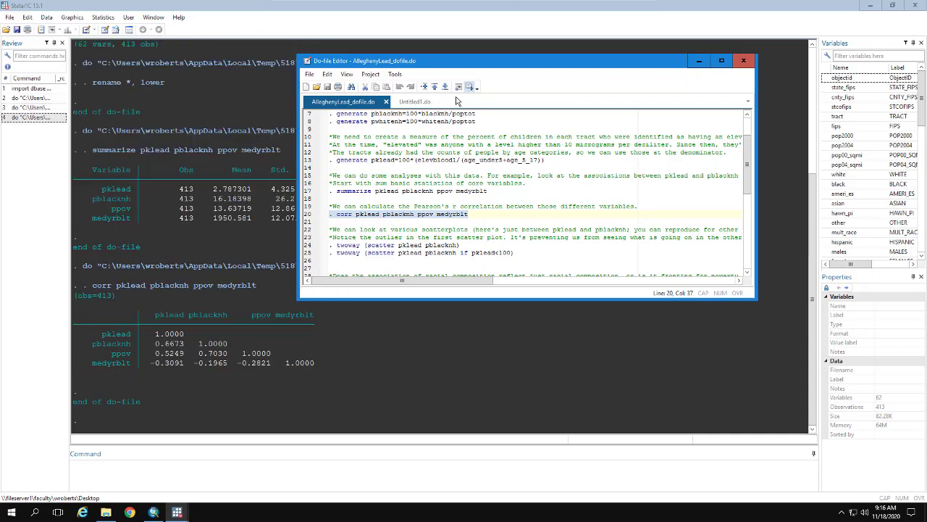
Examine pklead's correlations with pblacknh, ppov and medyrblt in the results, and return to the do-file's twoway scatter commands
left_click(163, 324)
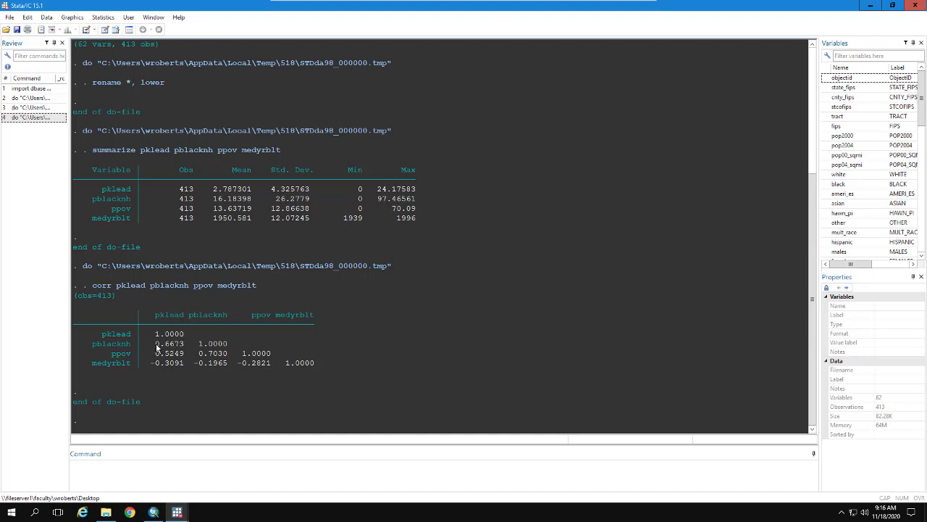
left_click_drag(156, 343, 179, 345)
left_click(158, 355)
left_click_drag(156, 355, 175, 355)
left_click(153, 369)
left_click_drag(152, 367, 174, 369)
mouse_move(177, 512)
left_click(220, 472)
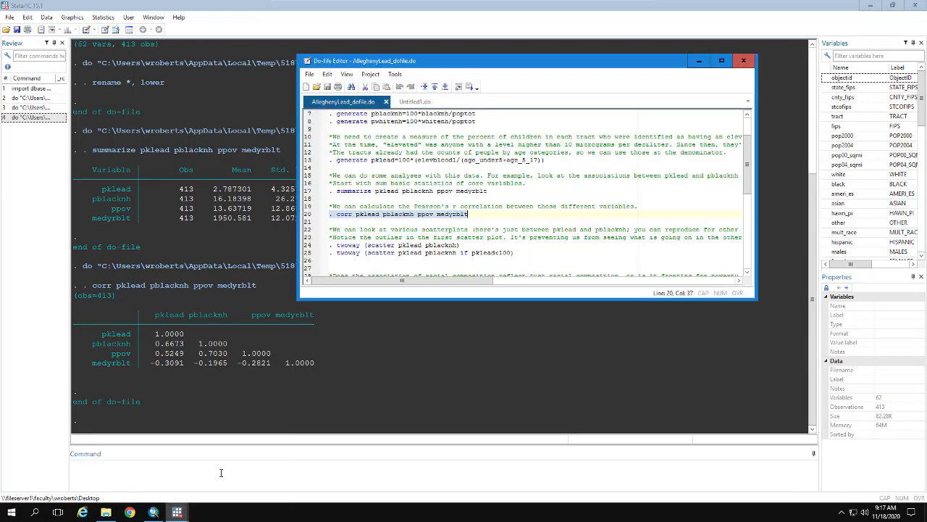
scroll(403, 221, "down", 3)
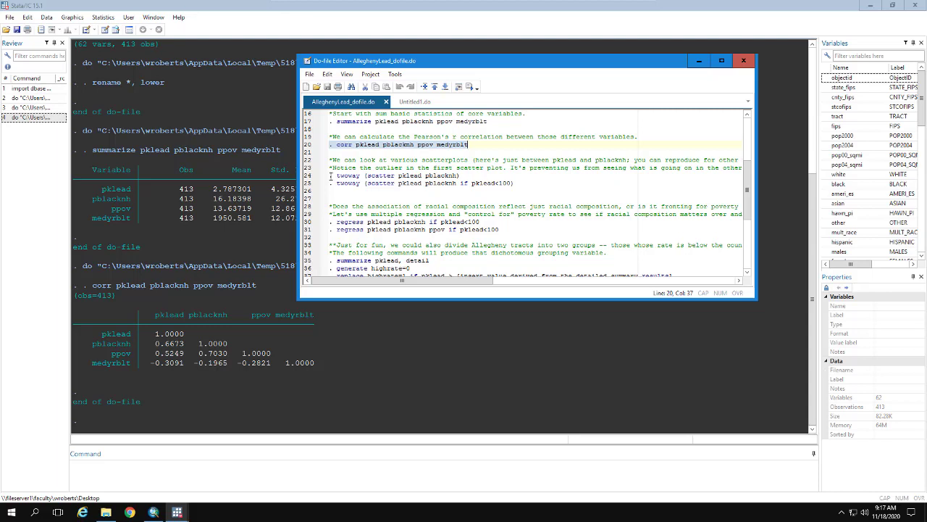
left_click(331, 176)
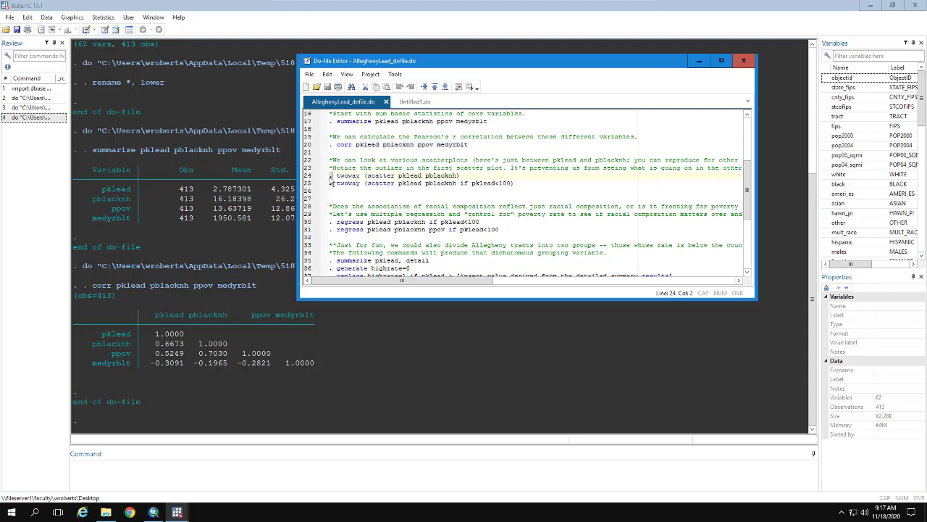
mouse_move(331, 177)
left_mouse_down()
mouse_move(454, 181)
mouse_move(348, 175)
left_mouse_up()
left_click(327, 74)
left_click(335, 81)
Run only the do-file's "twoway (scatter pklead pblacknh)" line, and minimize the Do-file Editor to reveal the graph
left_click_drag(331, 176, 464, 175)
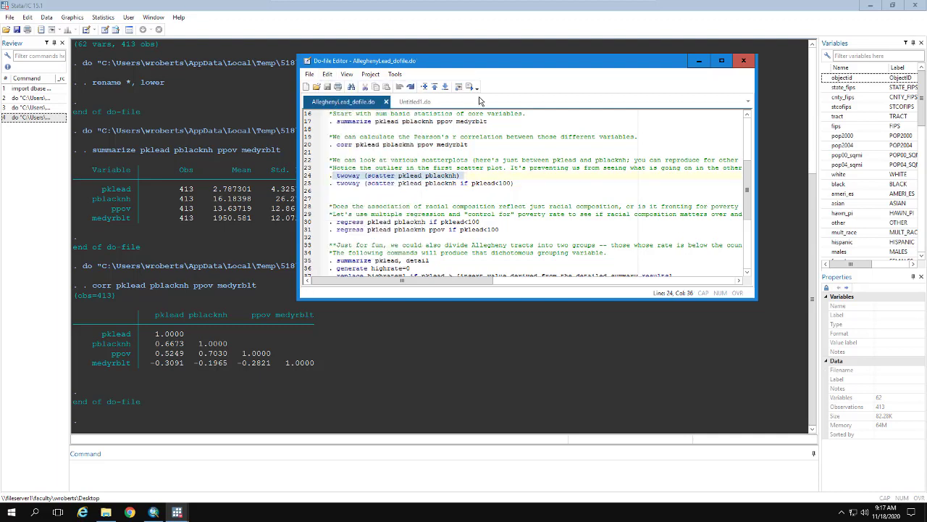
left_click(469, 87)
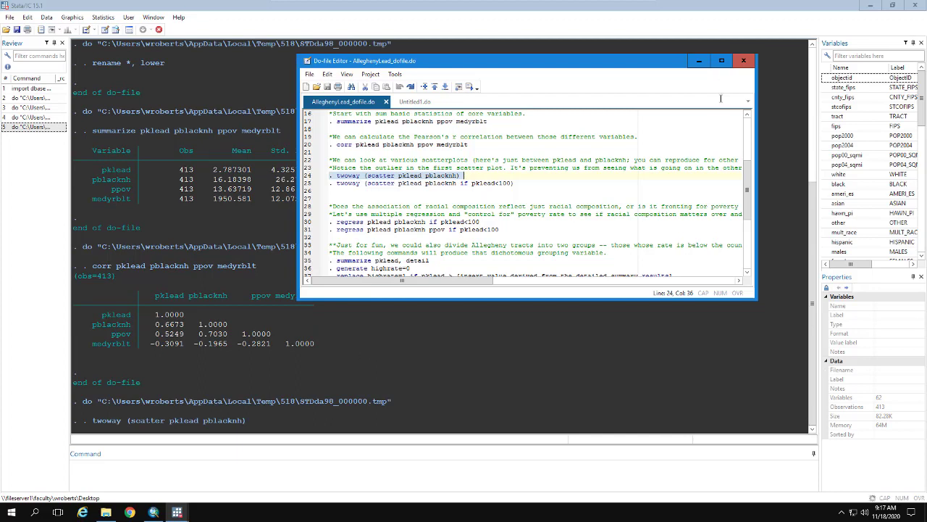
left_click(699, 61)
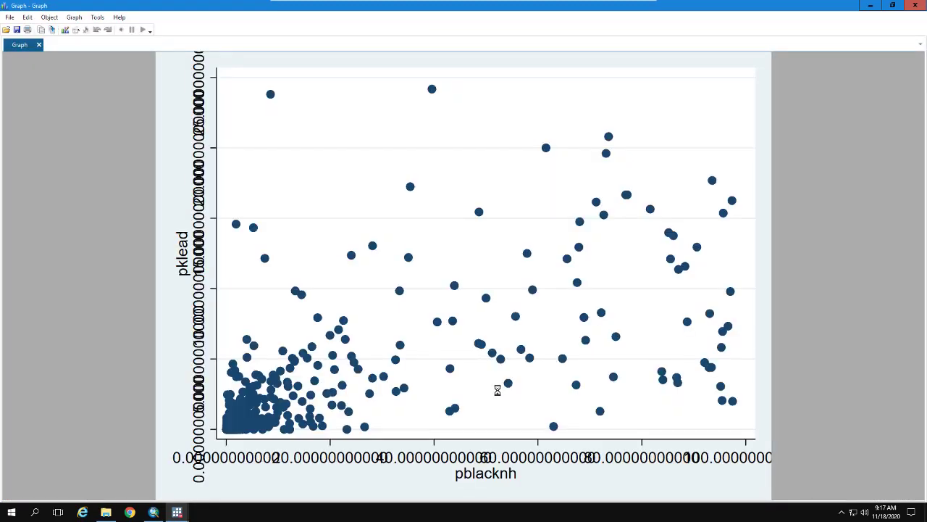
Start the Graph Editor and apply a fixed numeric format with 1 total digit and 0 decimals to the x-axis labels
left_click(65, 30)
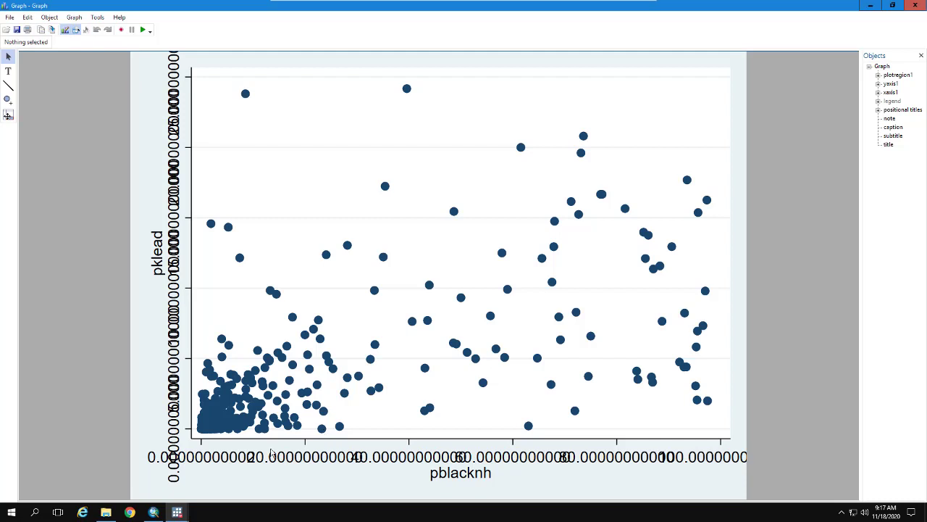
left_click(411, 458)
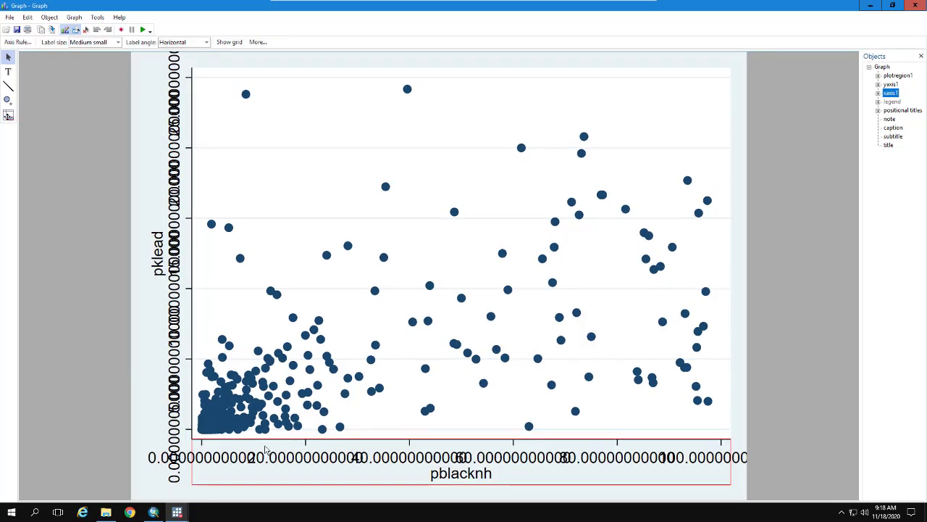
right_click(412, 459)
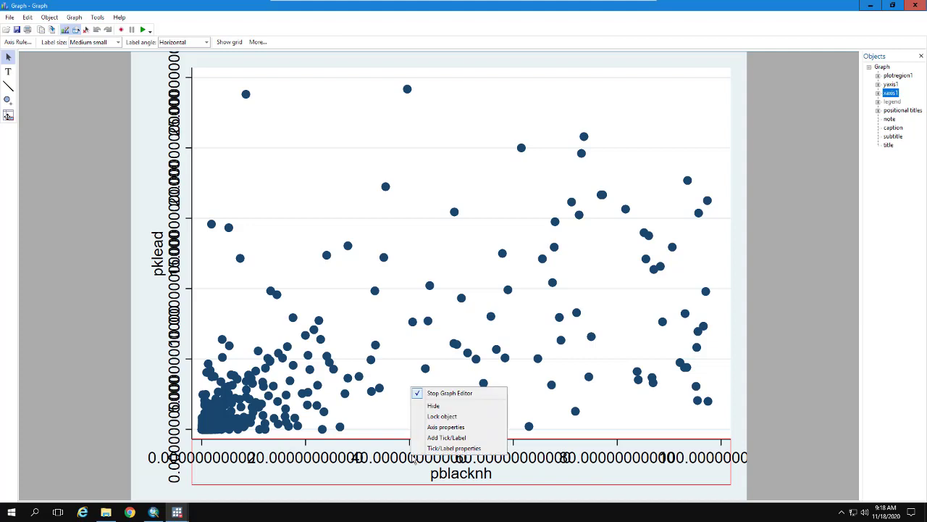
left_click(444, 428)
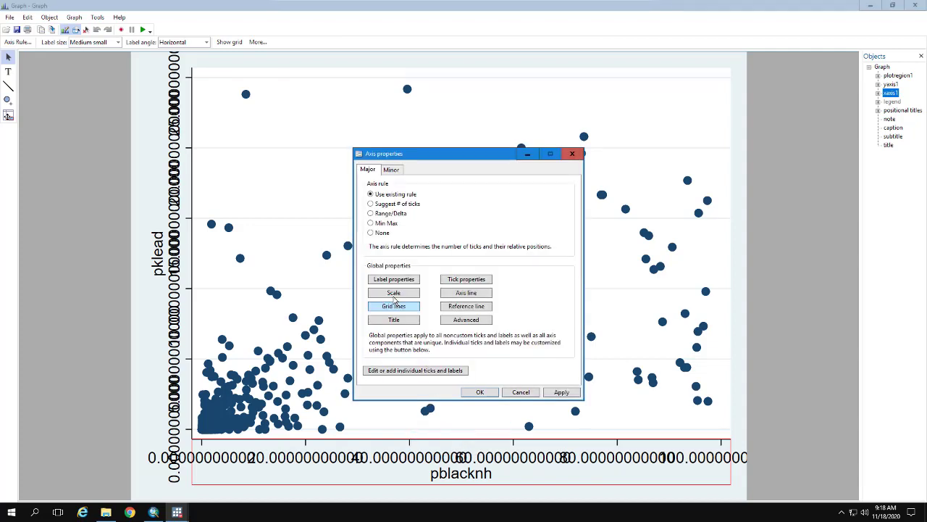
left_click(393, 282)
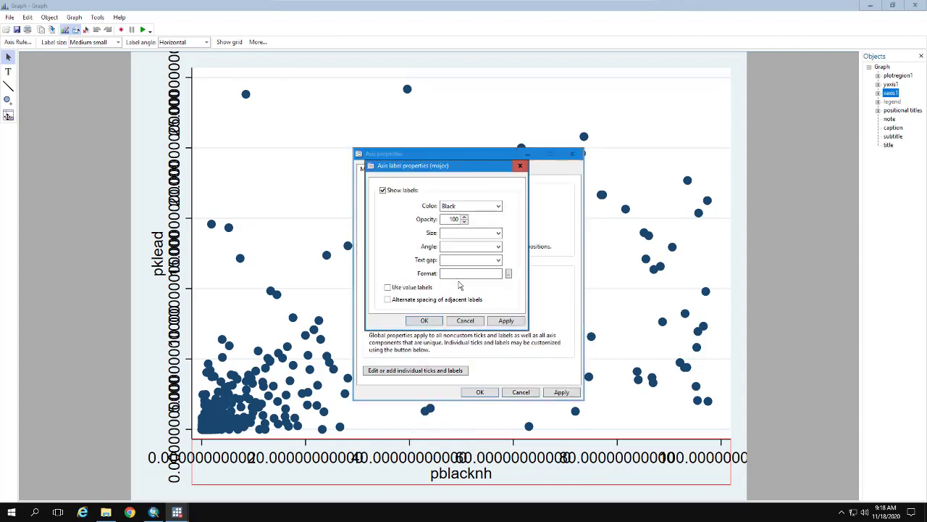
left_click(508, 275)
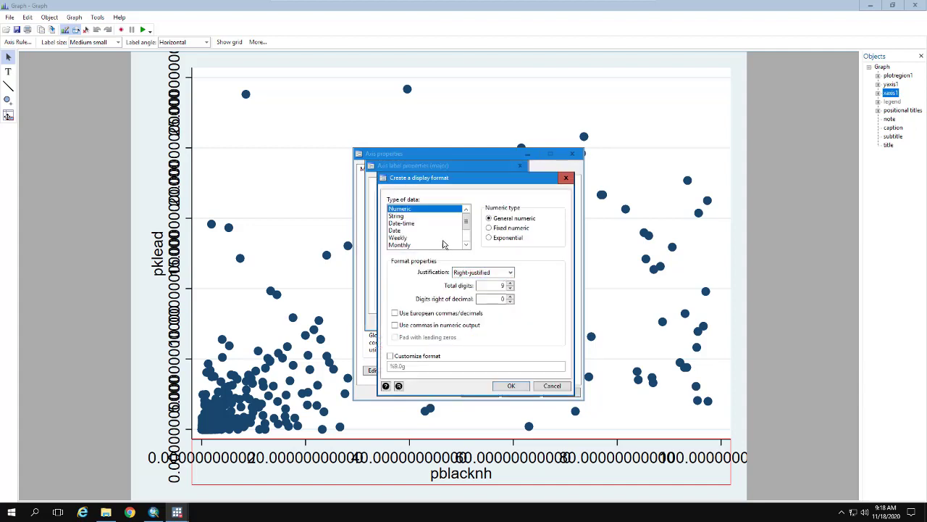
left_click(491, 230)
left_click(510, 288)
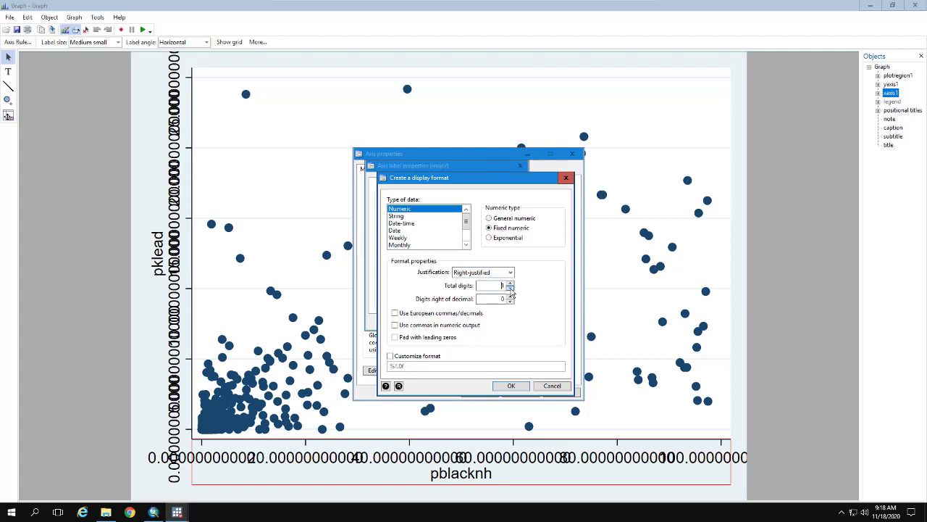
left_click(512, 386)
left_click(503, 321)
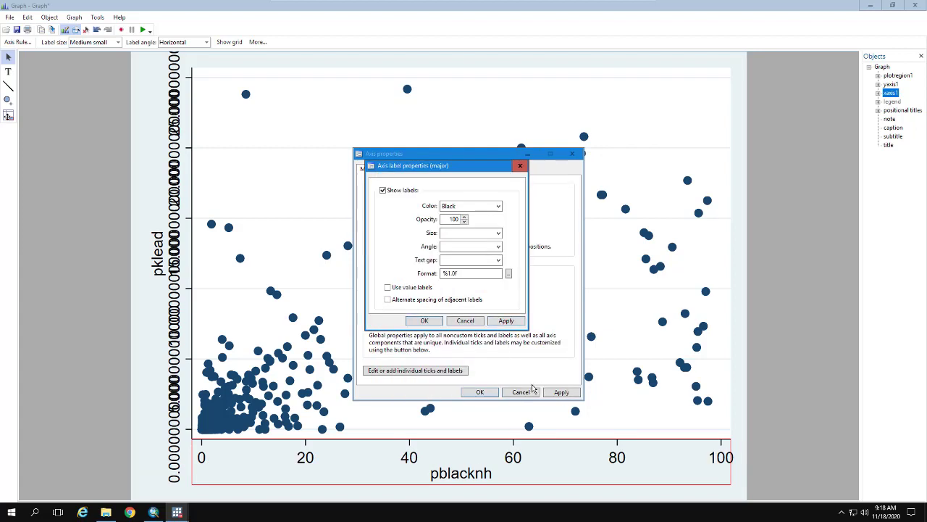
Recheck the display format of the x-axis labels, and accept the axis label and axis properties
left_click(509, 274)
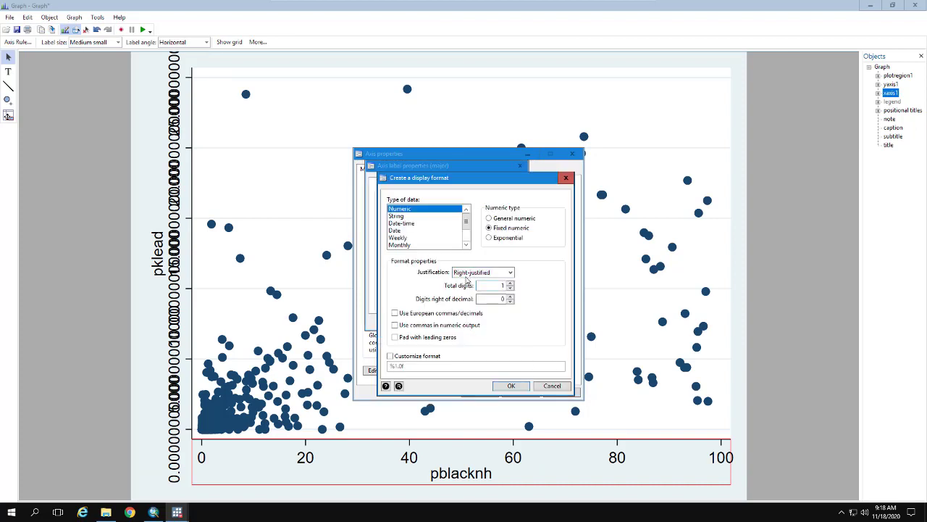
left_click(511, 387)
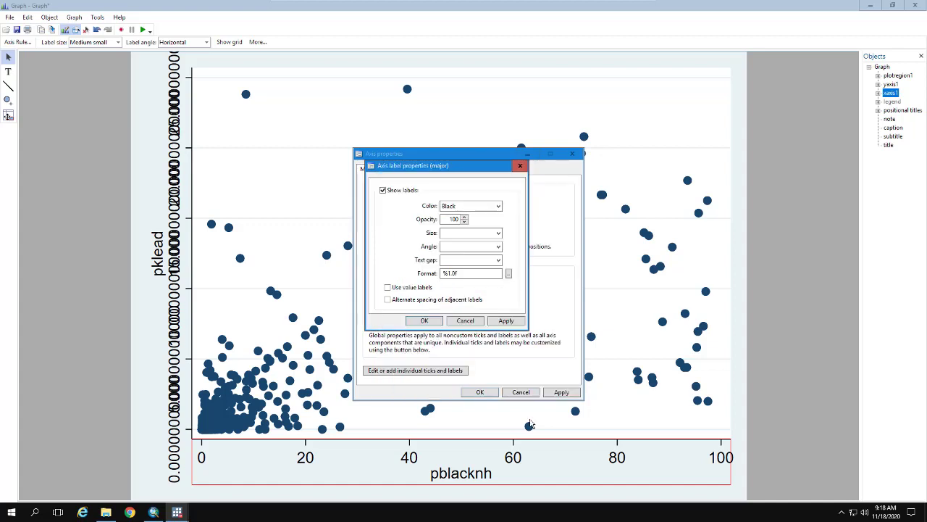
left_click(506, 321)
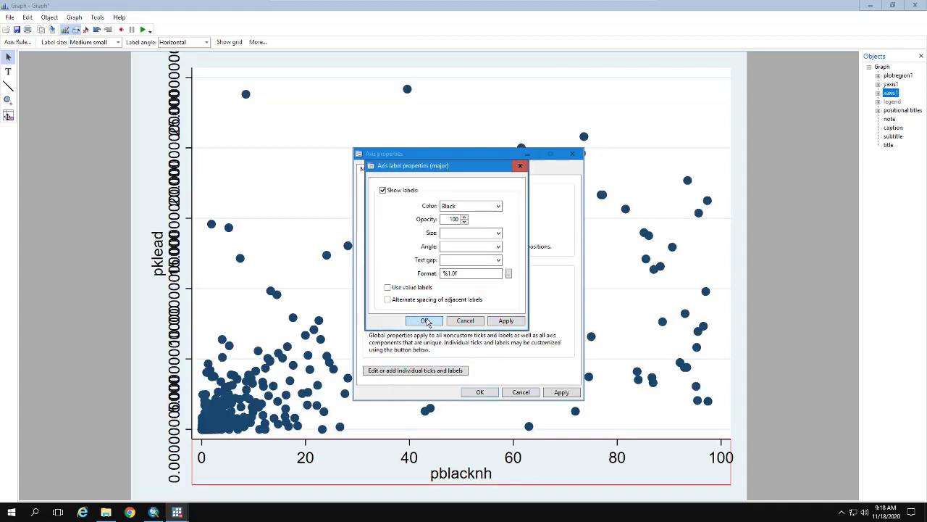
left_click(426, 321)
left_click(480, 392)
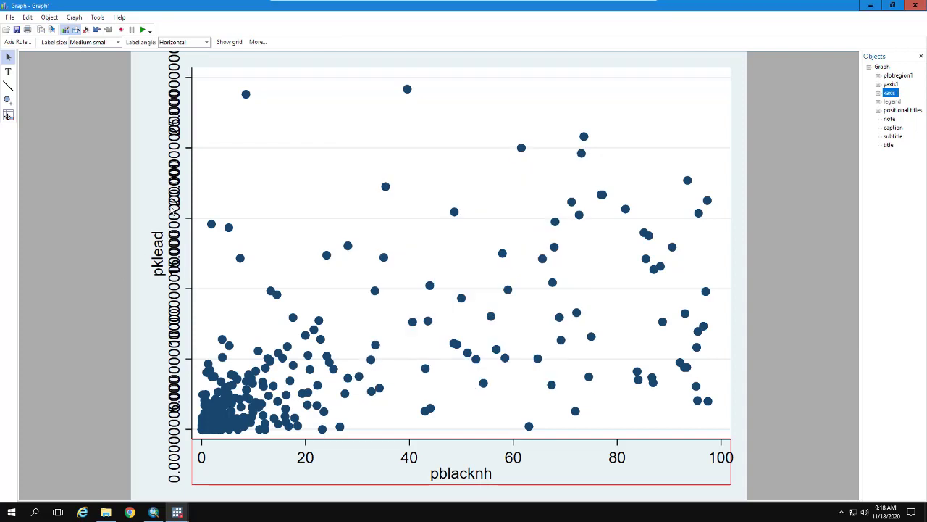
Apply the fixed numeric format %1.0f to the y-axis labels and accept the axis properties
left_click(174, 208)
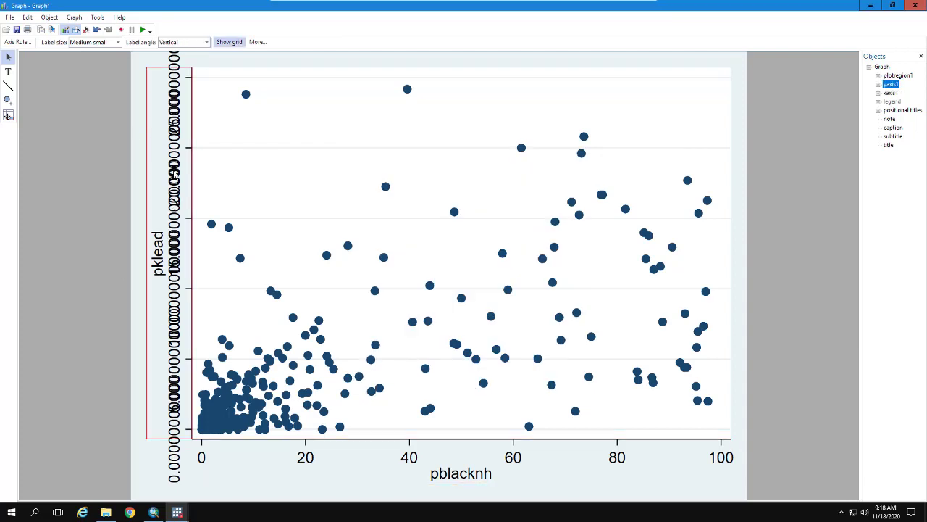
right_click(175, 176)
left_click(207, 211)
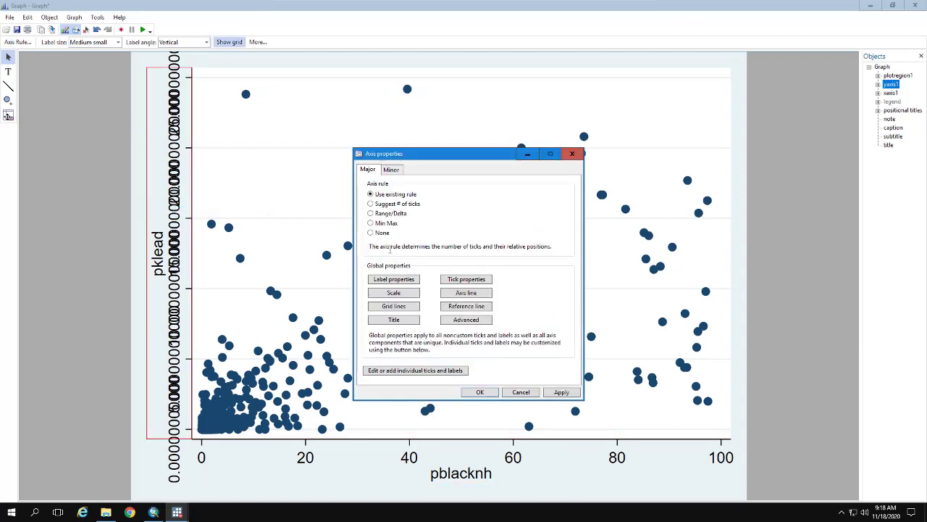
left_click(391, 281)
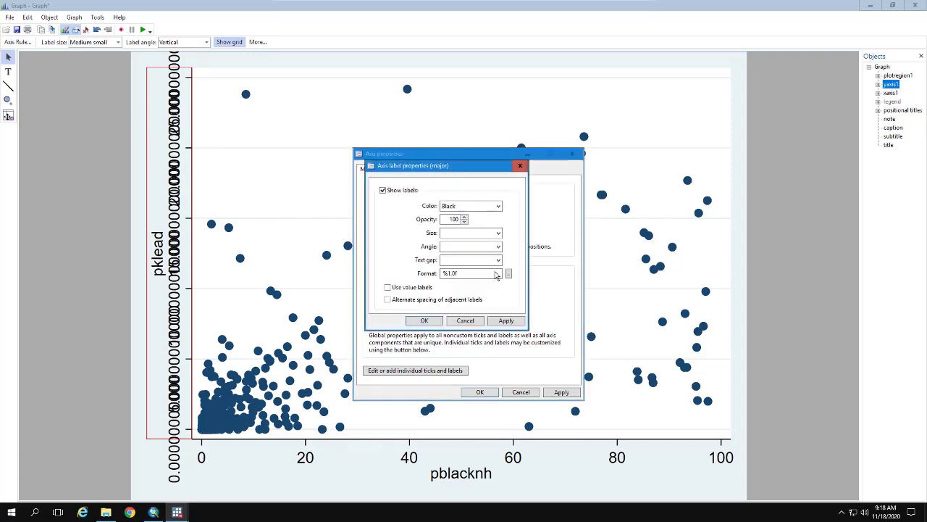
left_click(508, 273)
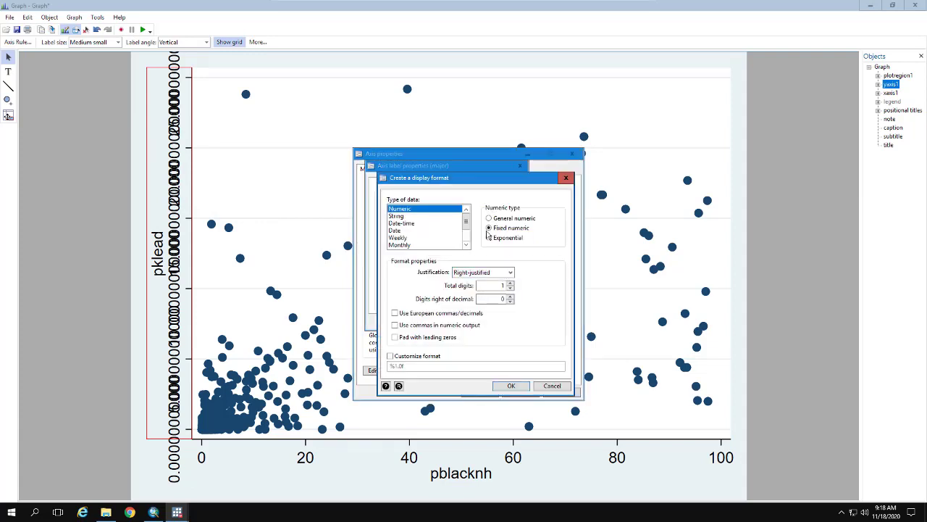
left_click(513, 385)
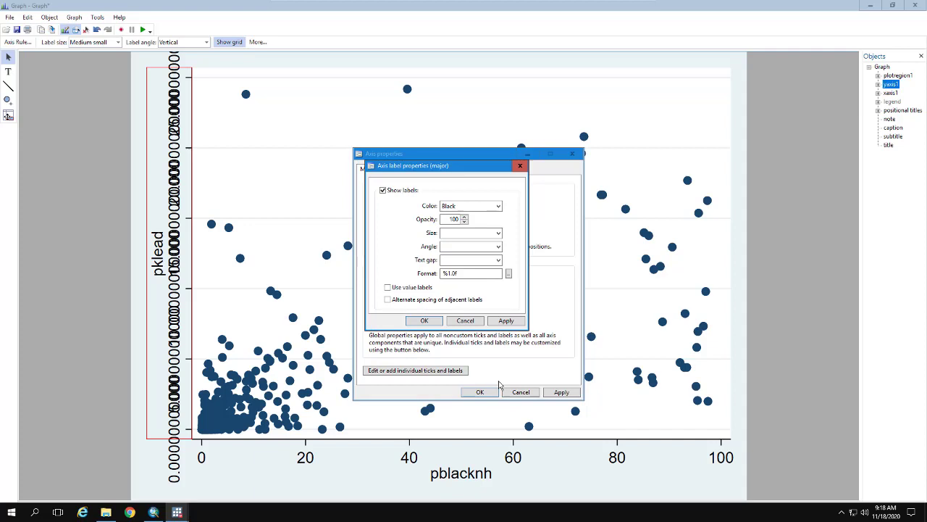
left_click(495, 322)
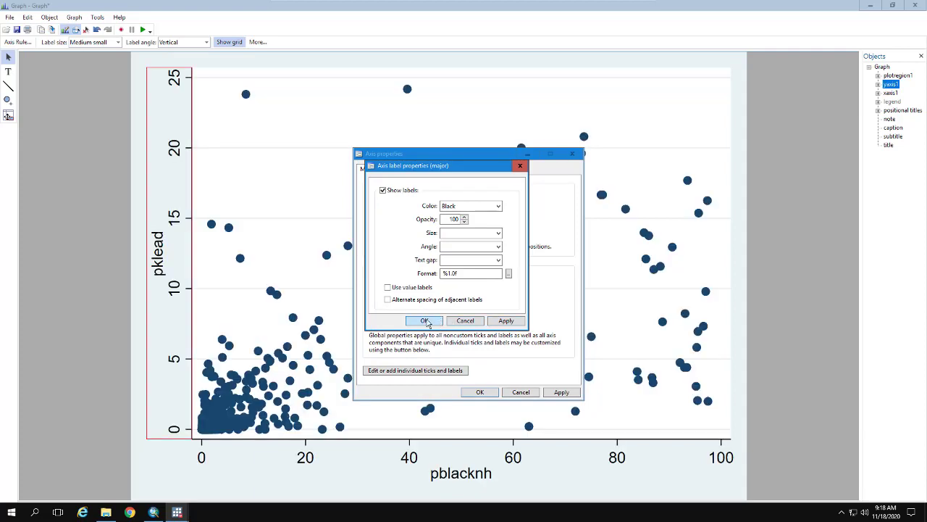
left_click(426, 321)
left_click(481, 392)
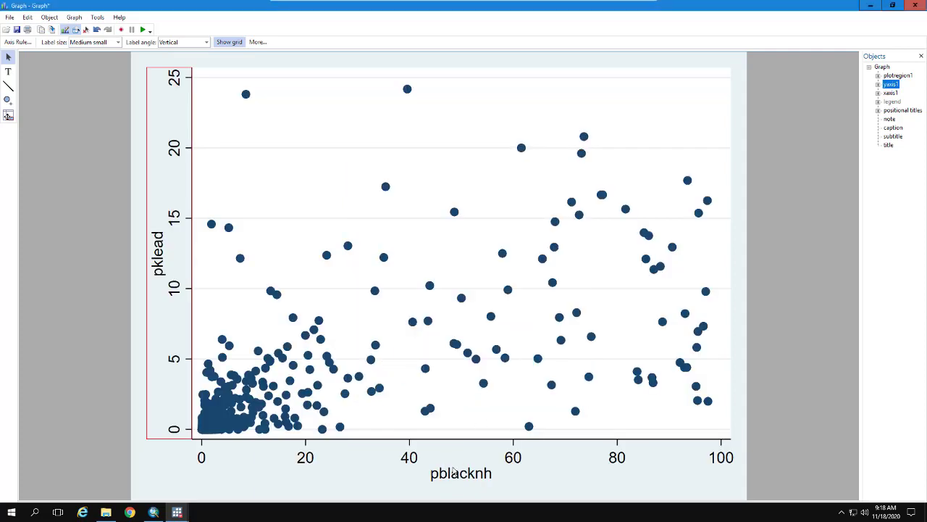
Change the y-axis title from the variable name to "Rate of Elevated Status"
left_click(158, 262)
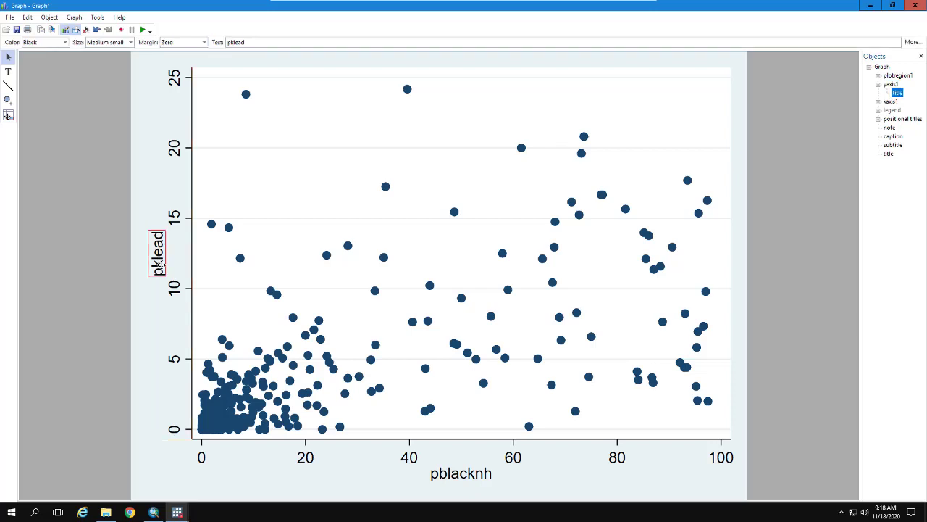
left_click(229, 42)
double_click(250, 44)
key("BackSpace")
type("Rate of Elevated Status")
key("Return")
Change the x-axis title from the variable name to "Pct Black", and select the whole graph
left_click(449, 472)
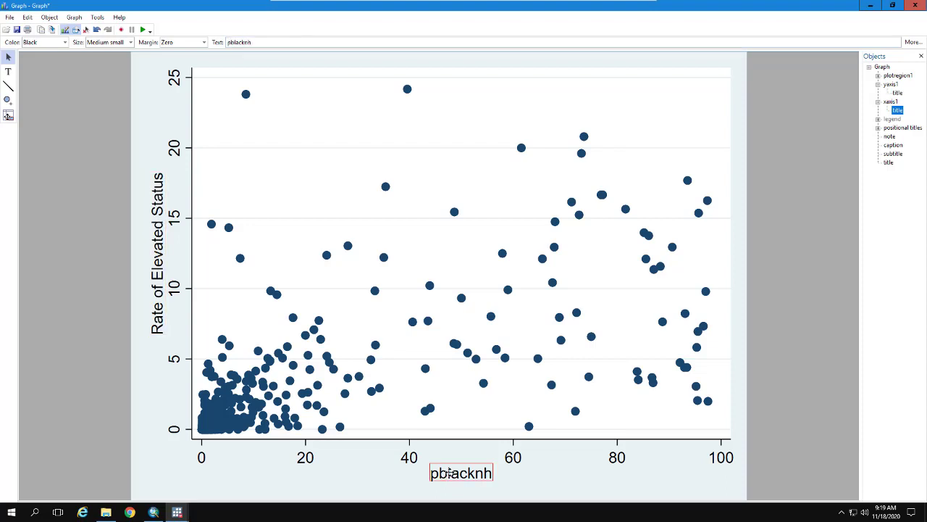
left_click_drag(277, 41, 163, 31)
type("Pct Black")
key("Return")
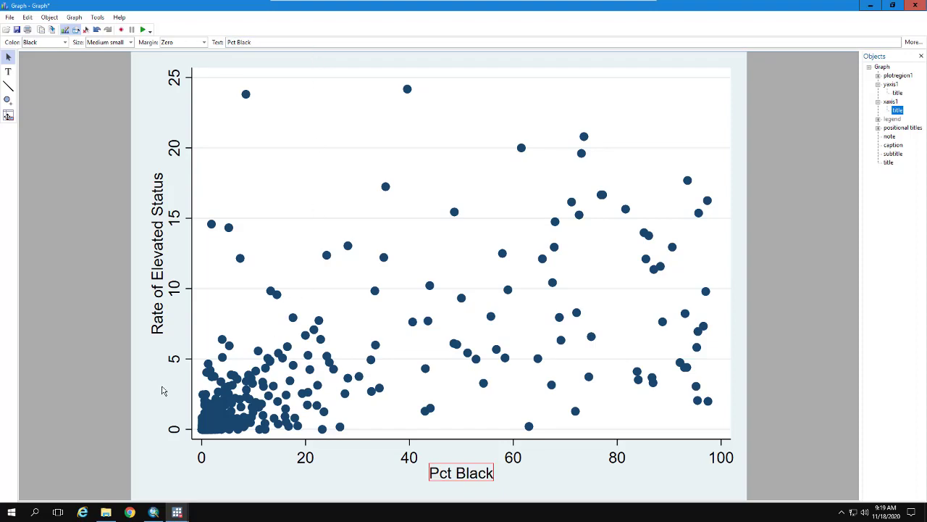
left_click(400, 60)
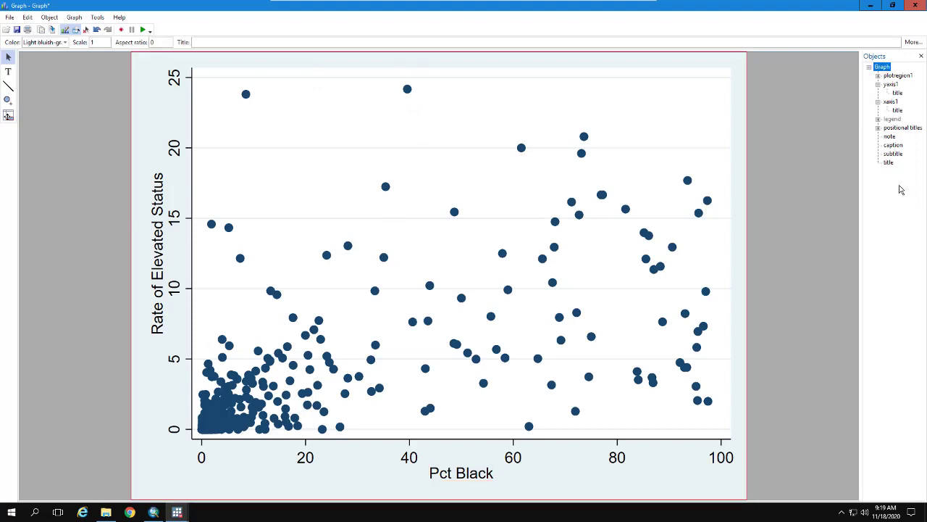
Give the scatterplot the title "Rate of Elevated Status against Pct Black"
left_click(889, 163)
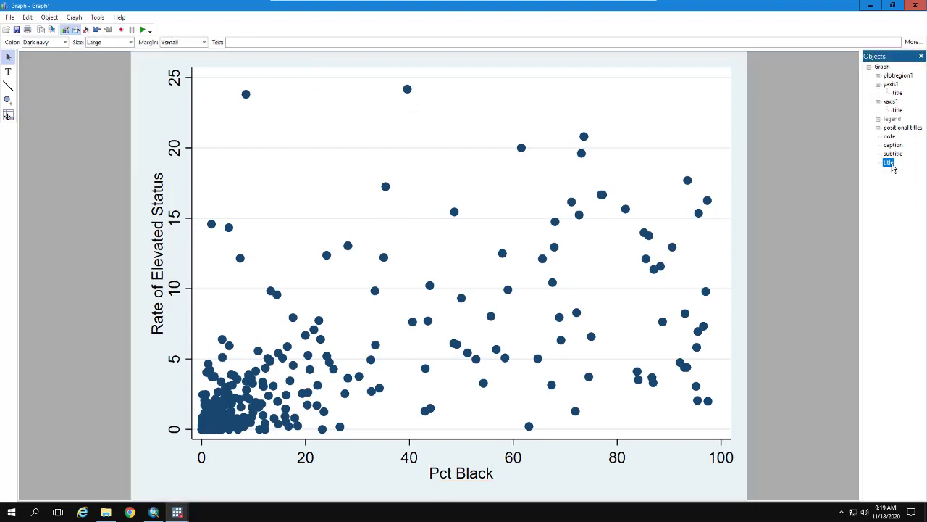
left_click(341, 41)
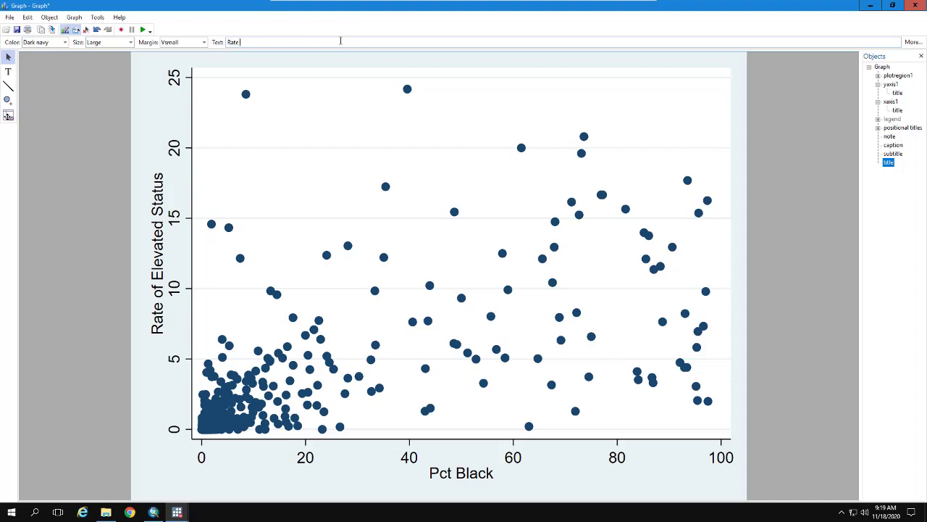
type("Rate of Elevated Status against Pct Black")
key("Return")
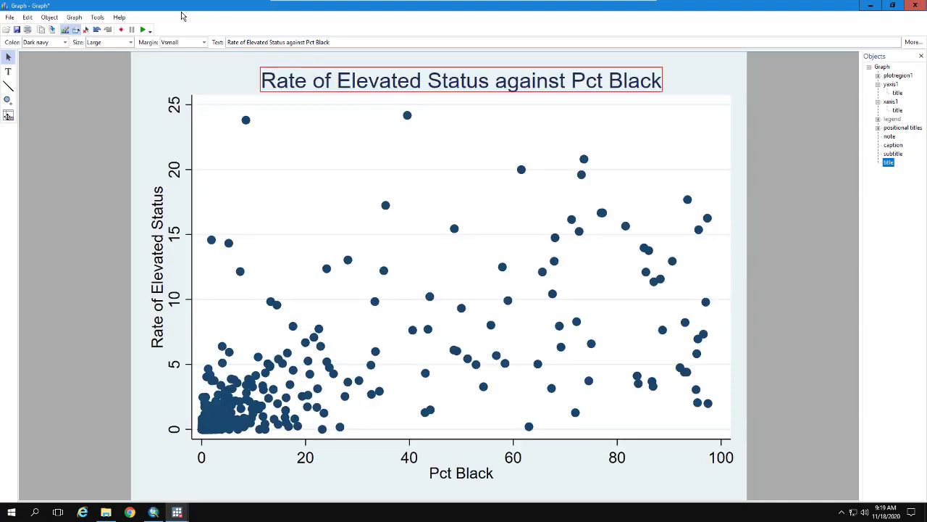
Prefix the scatterplot's title with "Graph 1:"
left_click(228, 45)
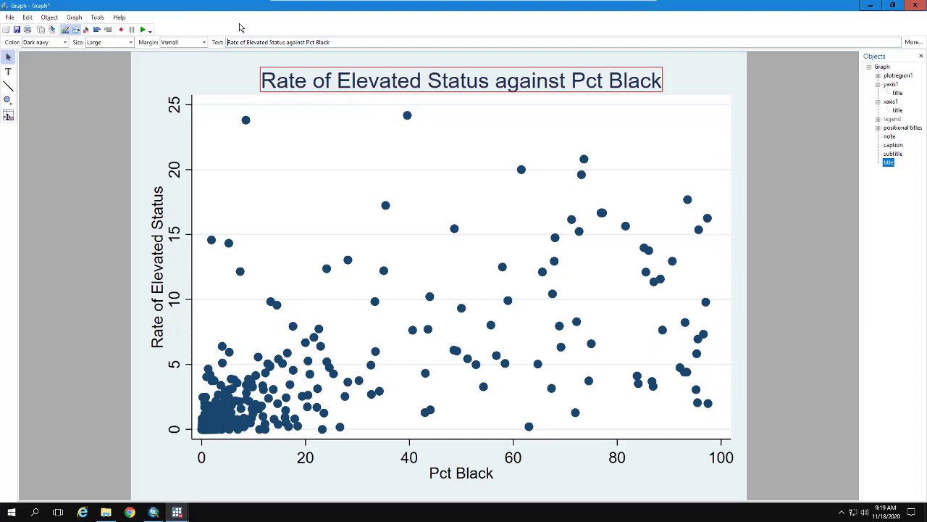
type("Graph 1:")
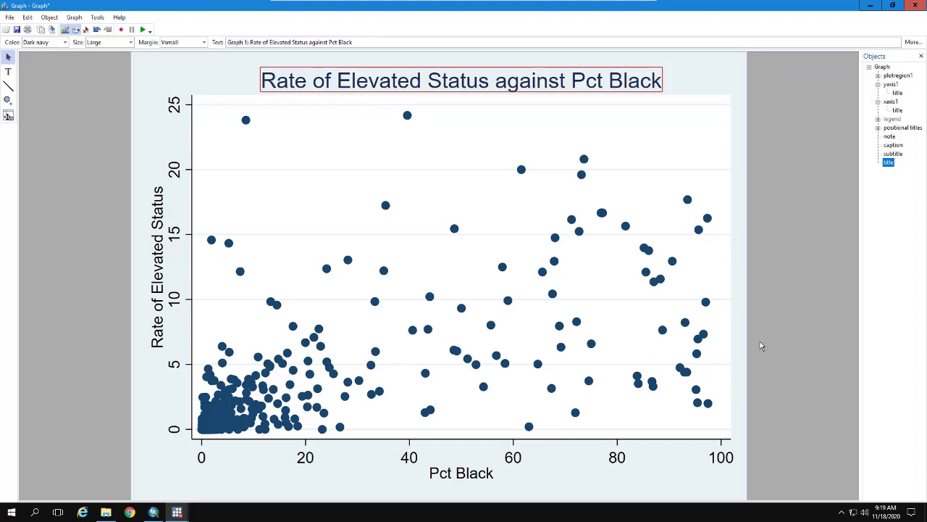
left_click(744, 331)
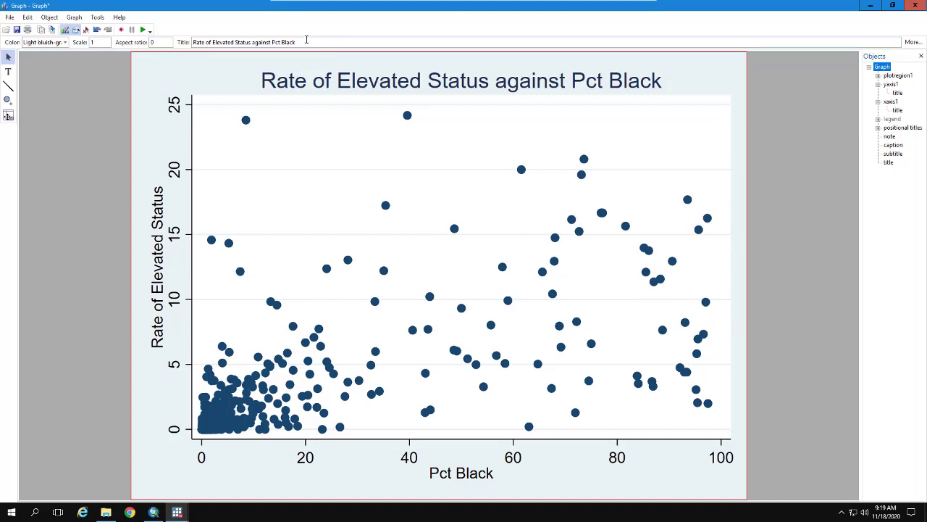
left_click(306, 41)
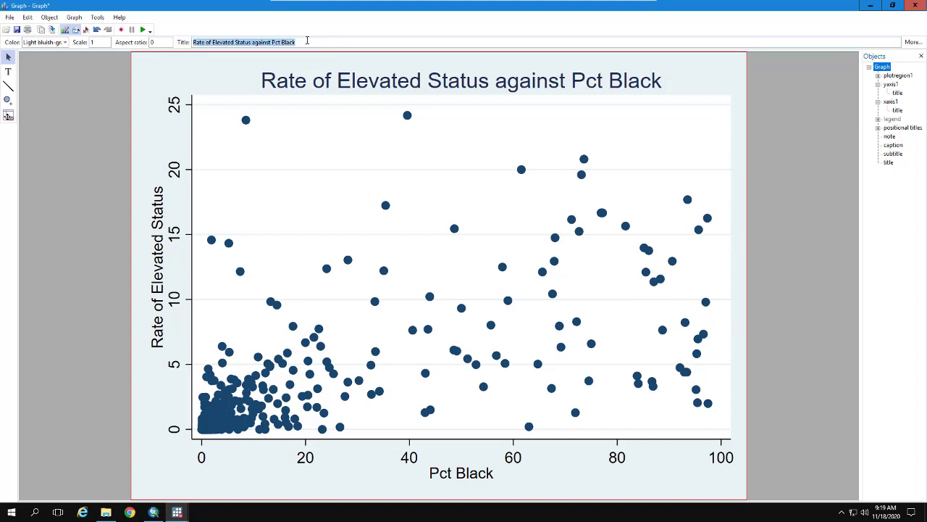
left_click(194, 42)
type("Graph1")
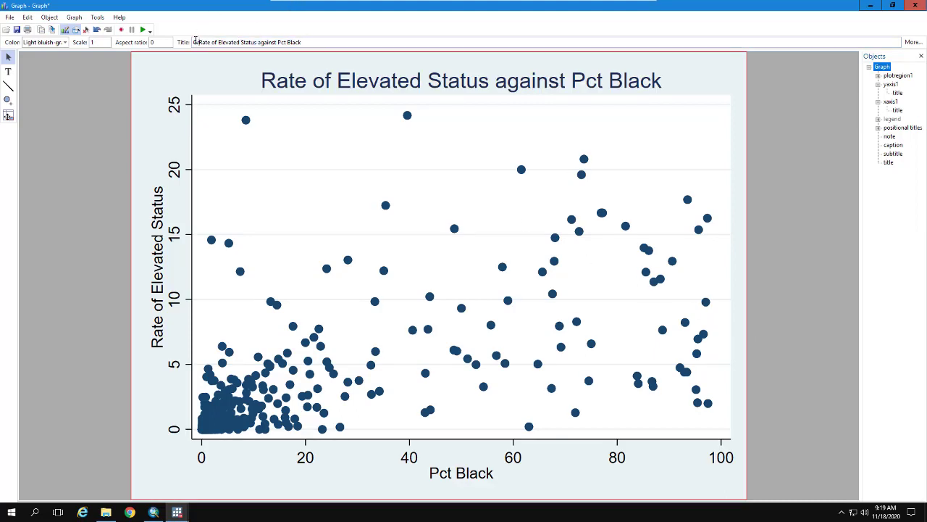
key("BackSpace")
key("BackSpace")
key("BackSpace")
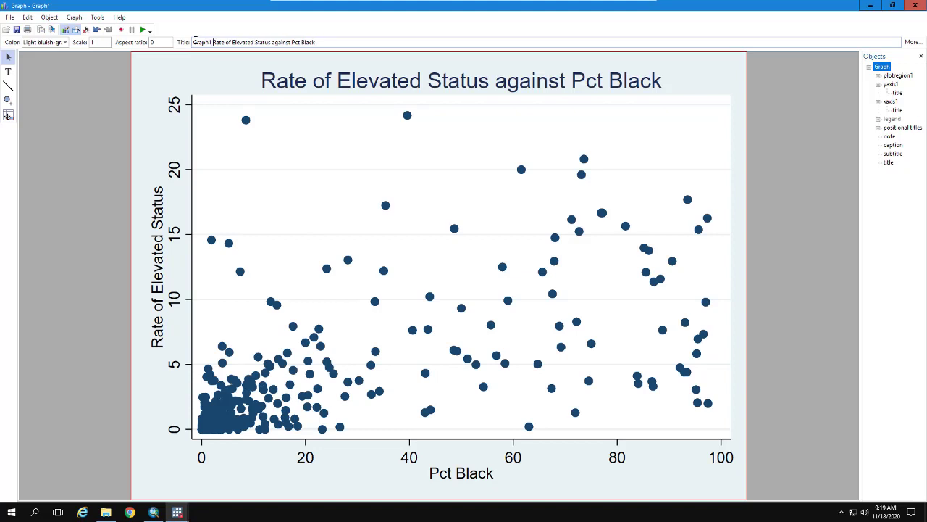
type("1:")
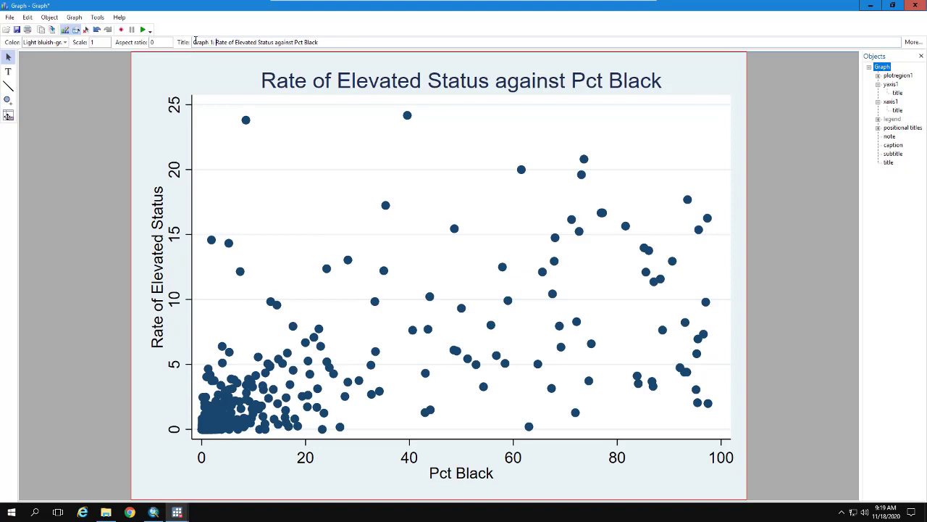
key("Return")
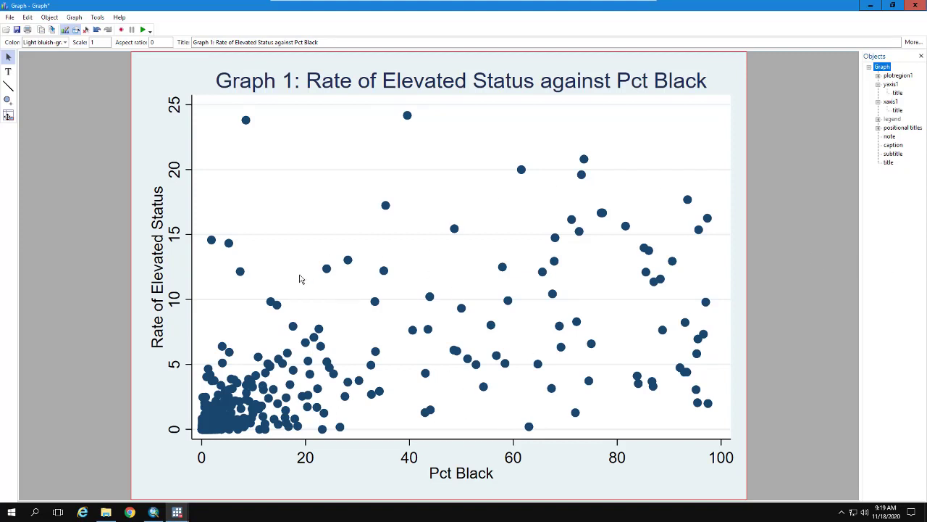
Stop editing the graph and save it as ebllblack in Stata Graph format in the GIS_Proj1 folder
left_click(65, 31)
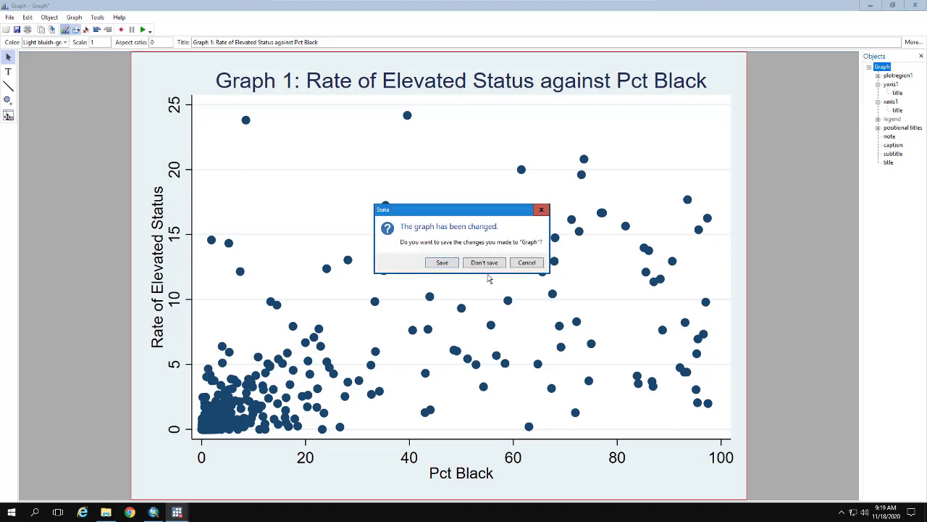
left_click(442, 262)
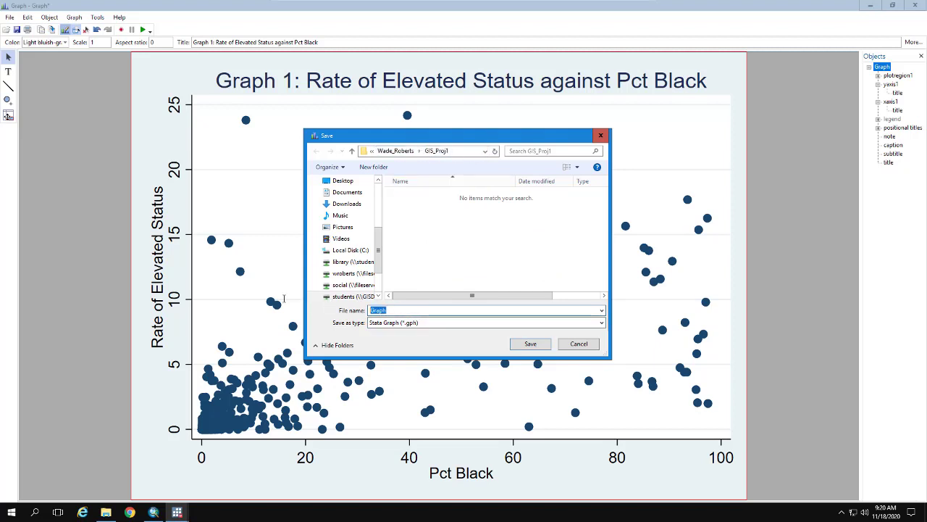
type("ebllblac")
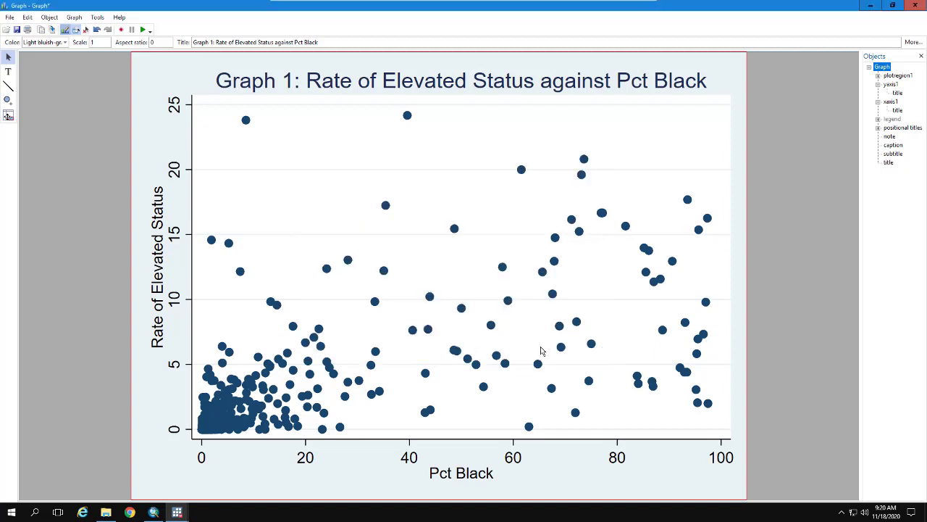
left_click(541, 347)
Save a TIFF copy of the scatterplot as ebllblackscatter in the GIS_Proj1 folder, and close the graph window
right_click(423, 221)
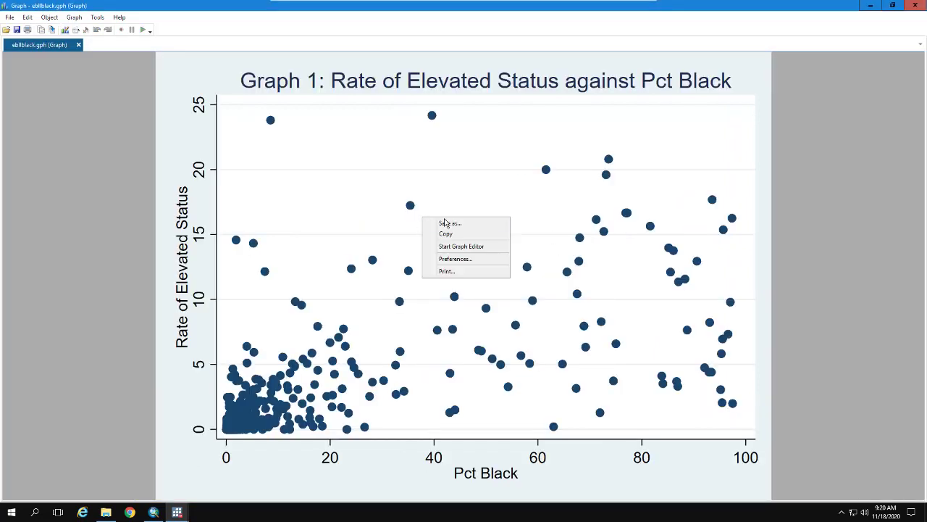
left_click(449, 224)
left_click(424, 322)
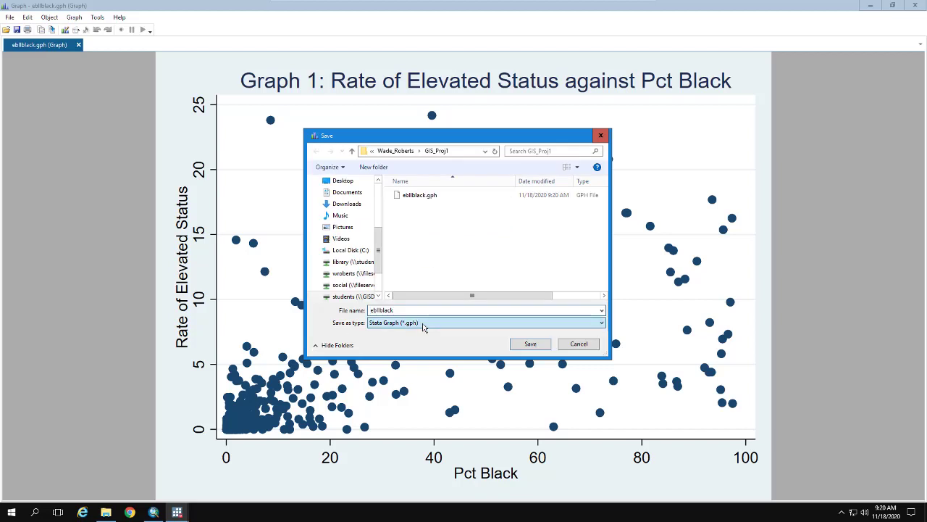
left_click(396, 369)
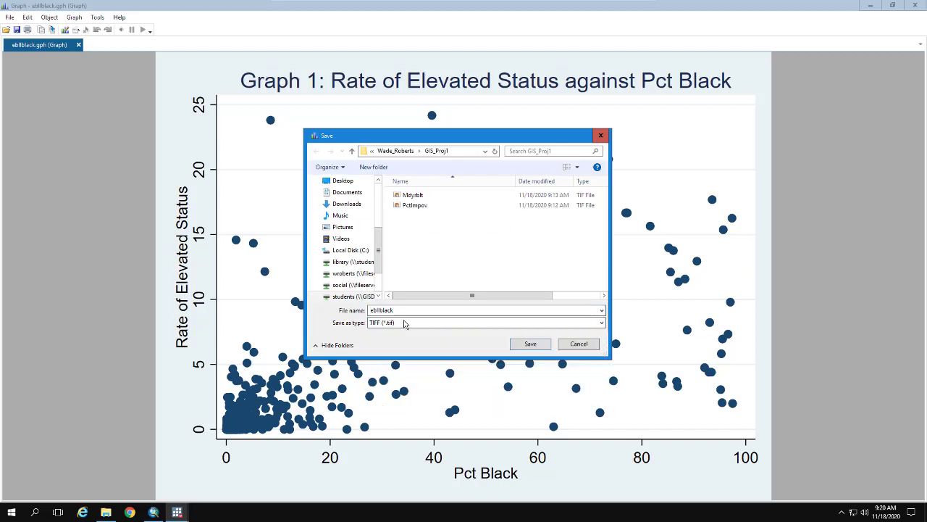
double_click(407, 310)
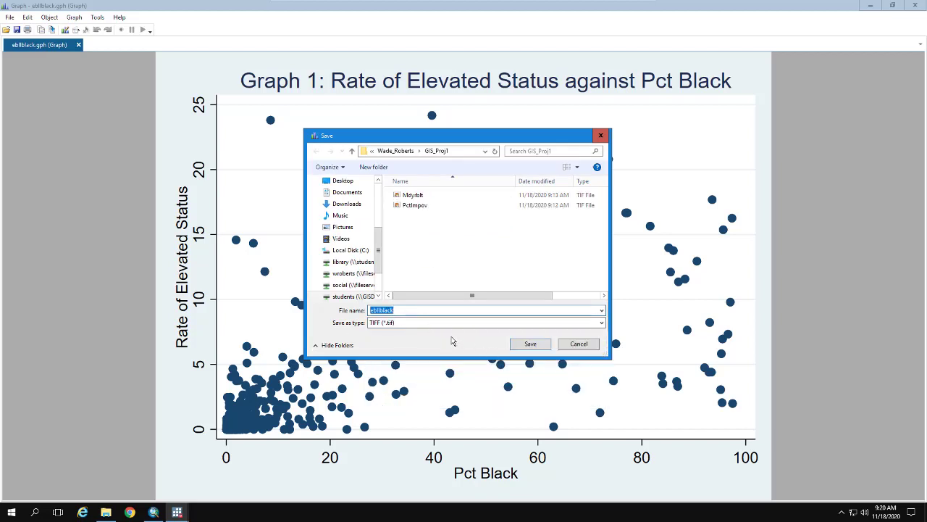
left_click(417, 310)
type("scatter")
left_click(525, 345)
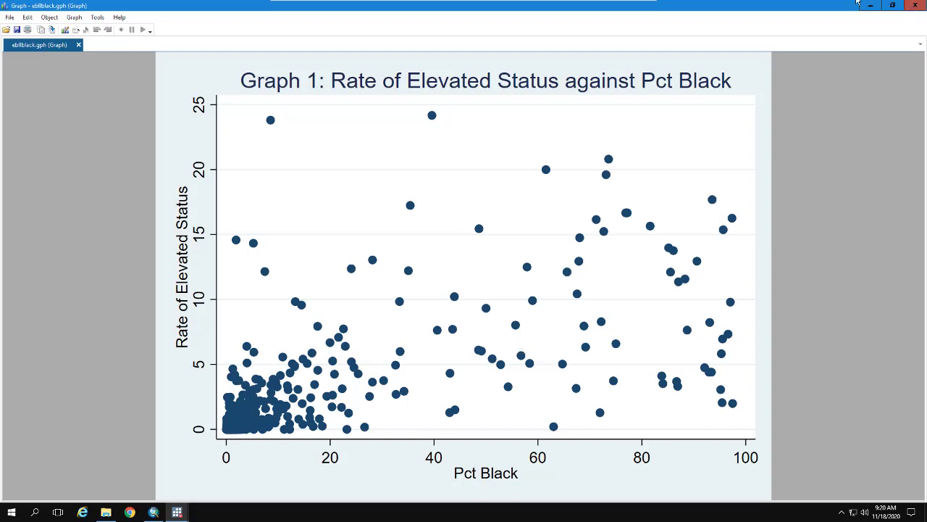
left_click(914, 5)
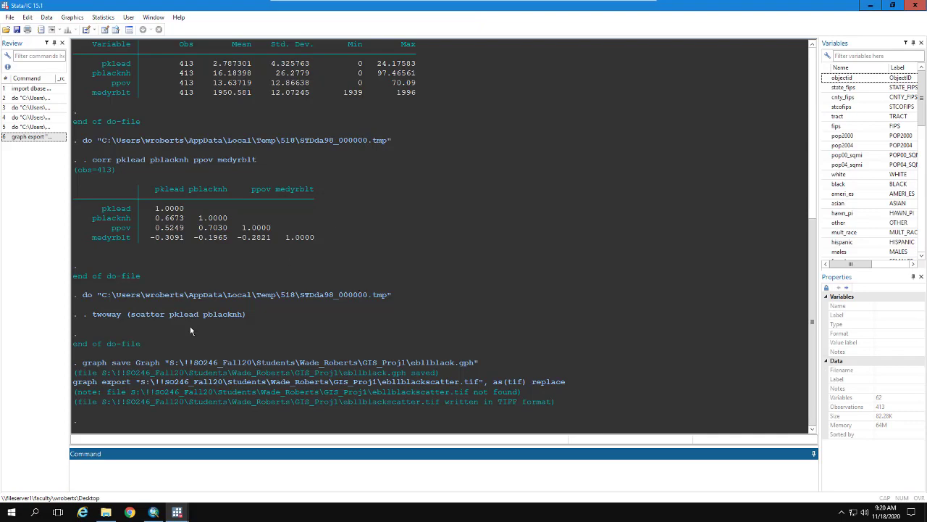
Review the AlleghenyLead do-file's commands, including the correlation of pklead, pblacknh, ppov and medyrblt
mouse_move(177, 512)
left_click(239, 475)
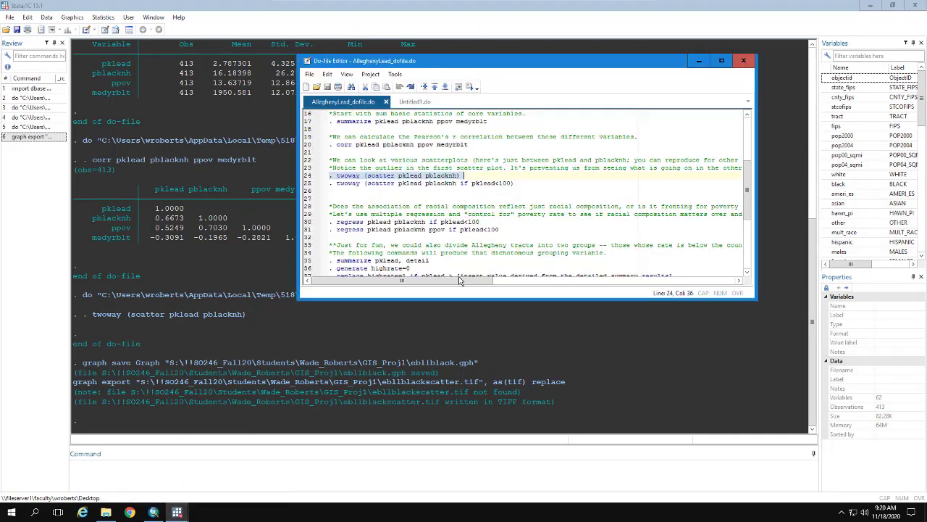
scroll(405, 184, "down", 6)
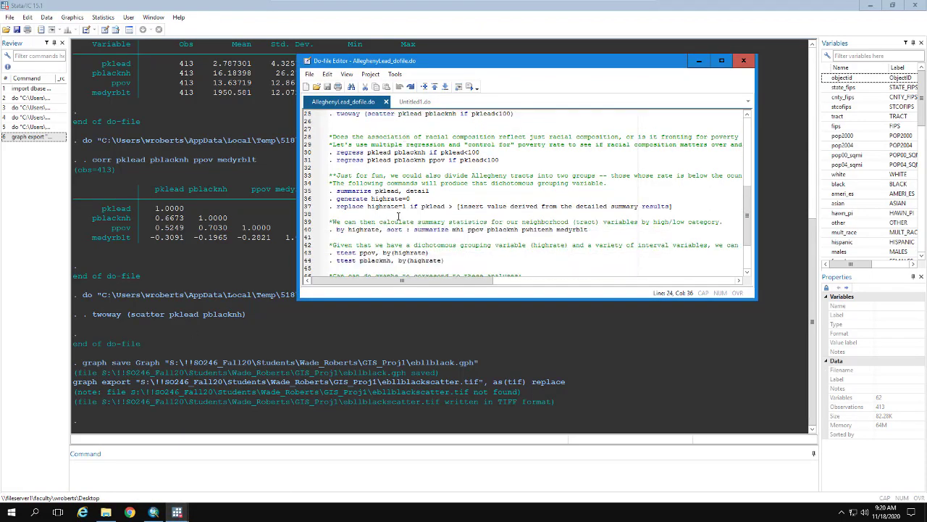
scroll(407, 210, "up", 9)
scroll(410, 222, "up", 2)
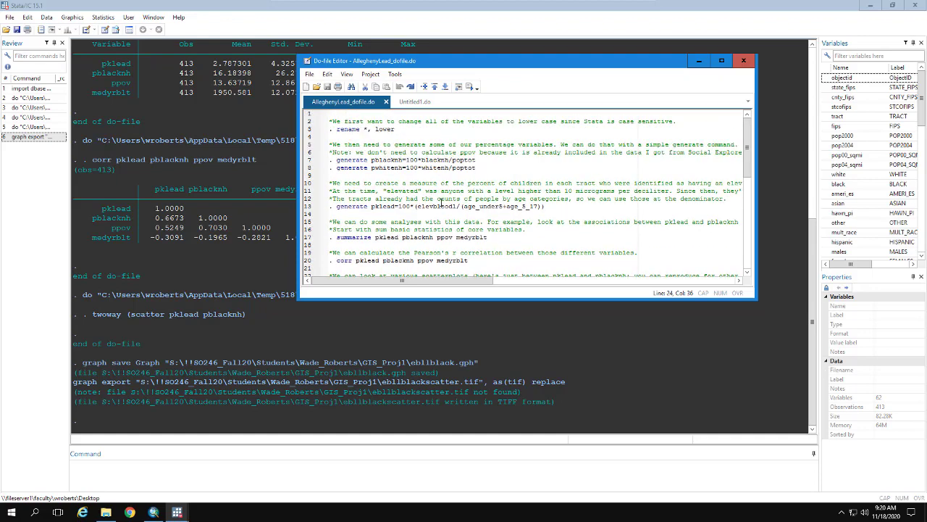
scroll(468, 229, "down", 2)
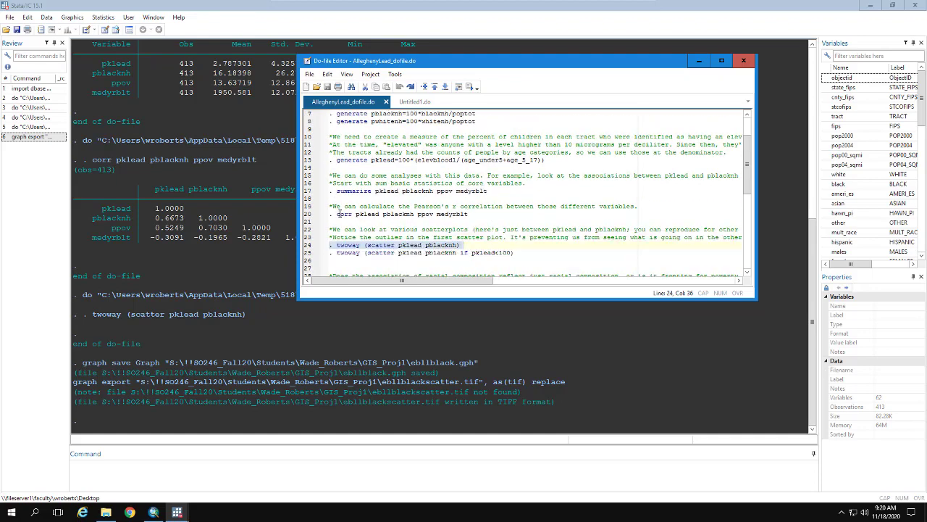
left_click_drag(330, 216, 478, 216)
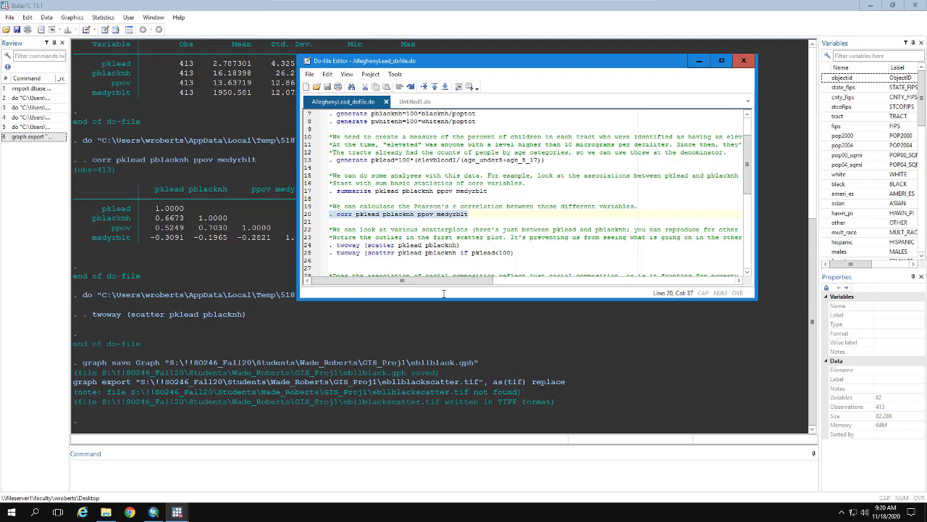
left_click(459, 216)
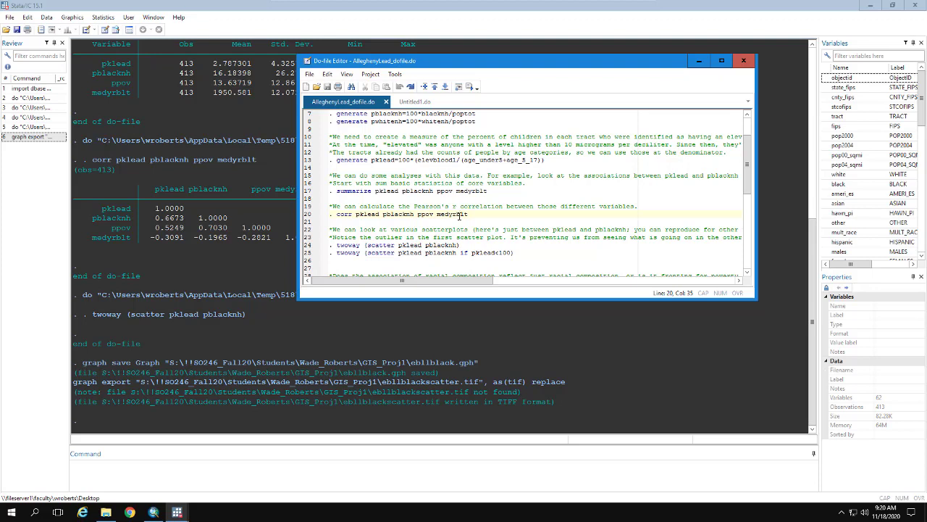
Close the Do-file Editor and minimise the virtual lab session to return to the local desktop
left_click(743, 60)
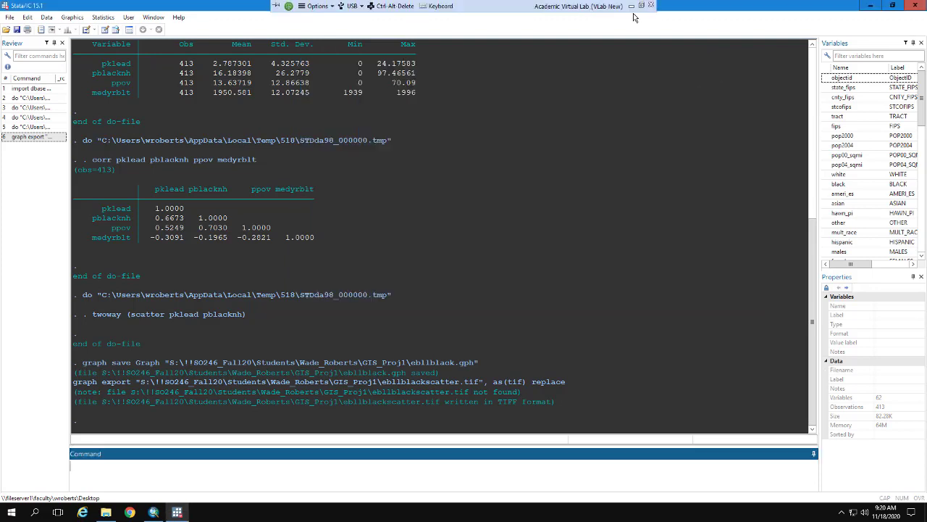
left_click(633, 9)
left_click(698, 513)
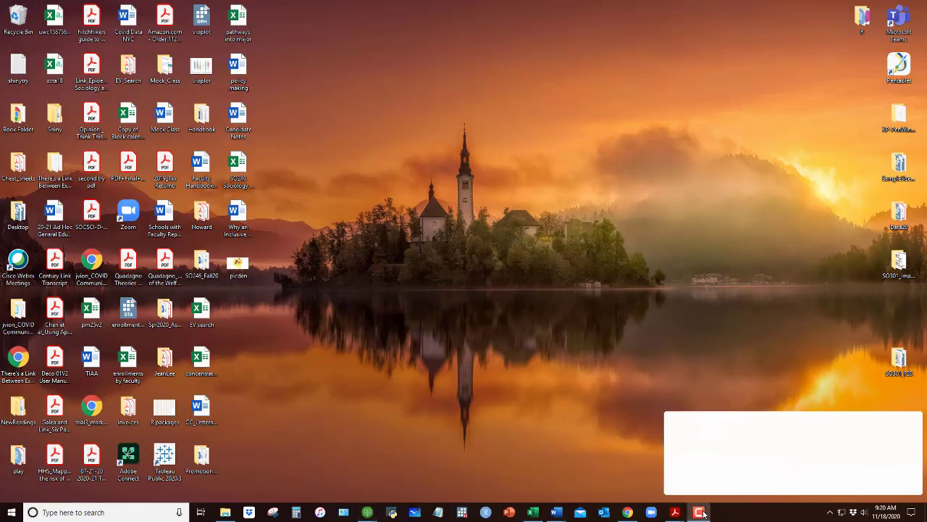